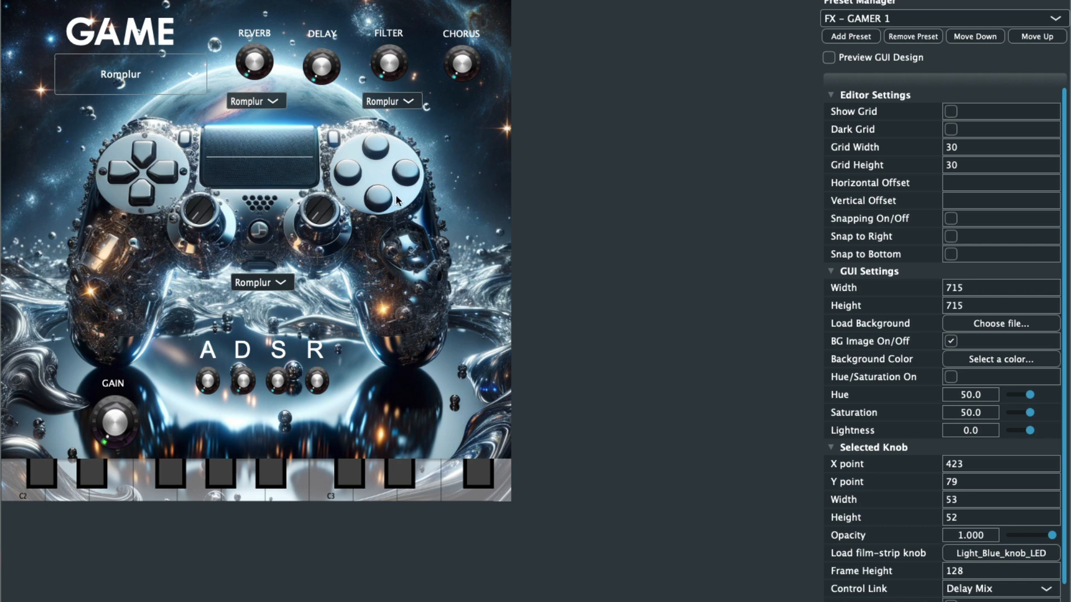
Step: Browse the generated image gallery and read through the Designur AI home page
left_click(322, 212)
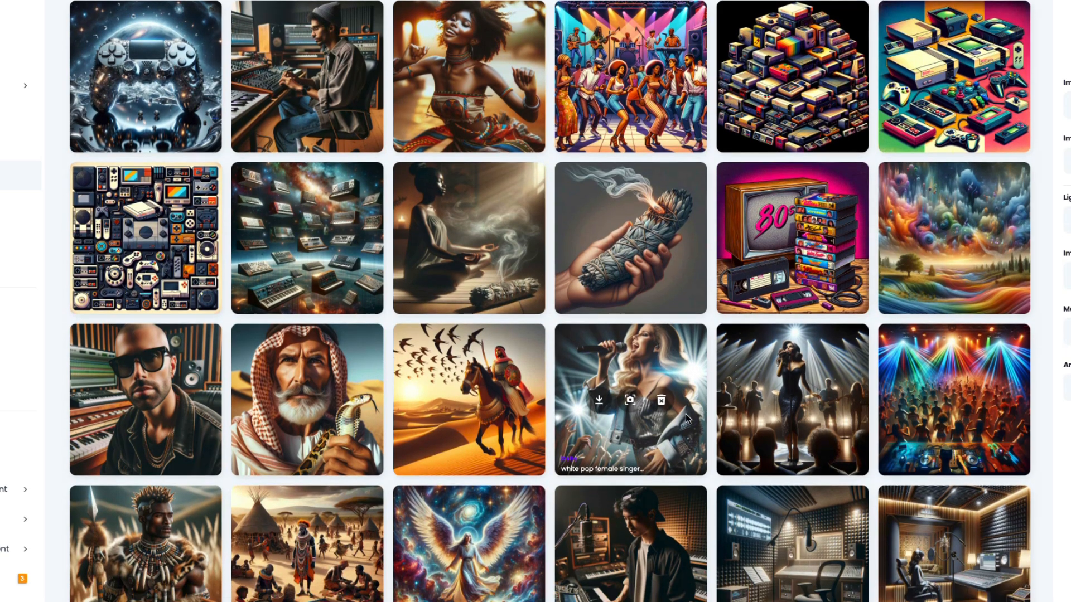
scroll(685, 414, "down", 5)
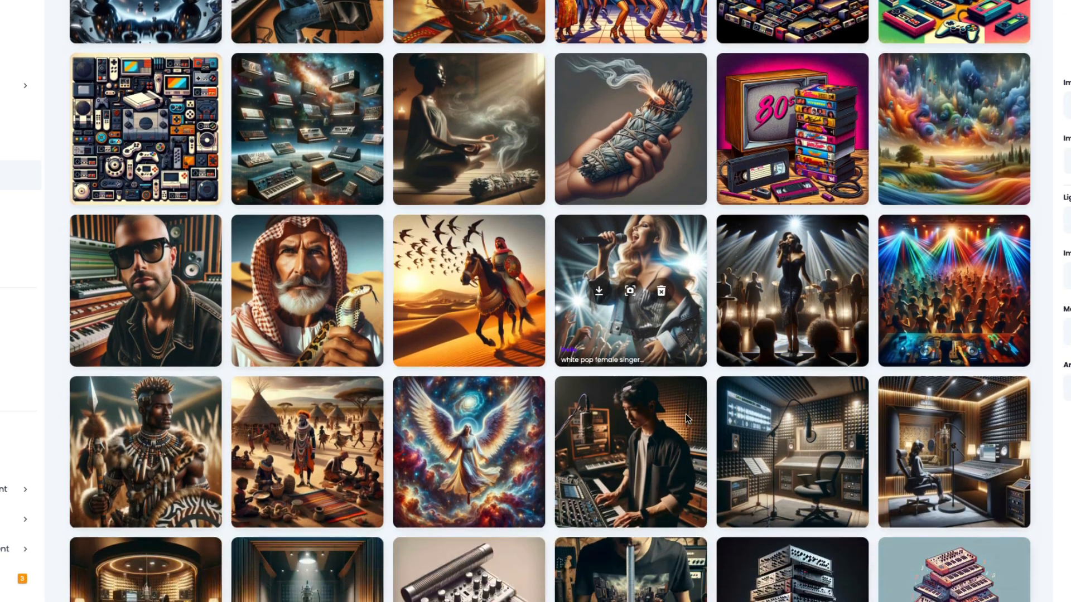
scroll(685, 413, "down", 3)
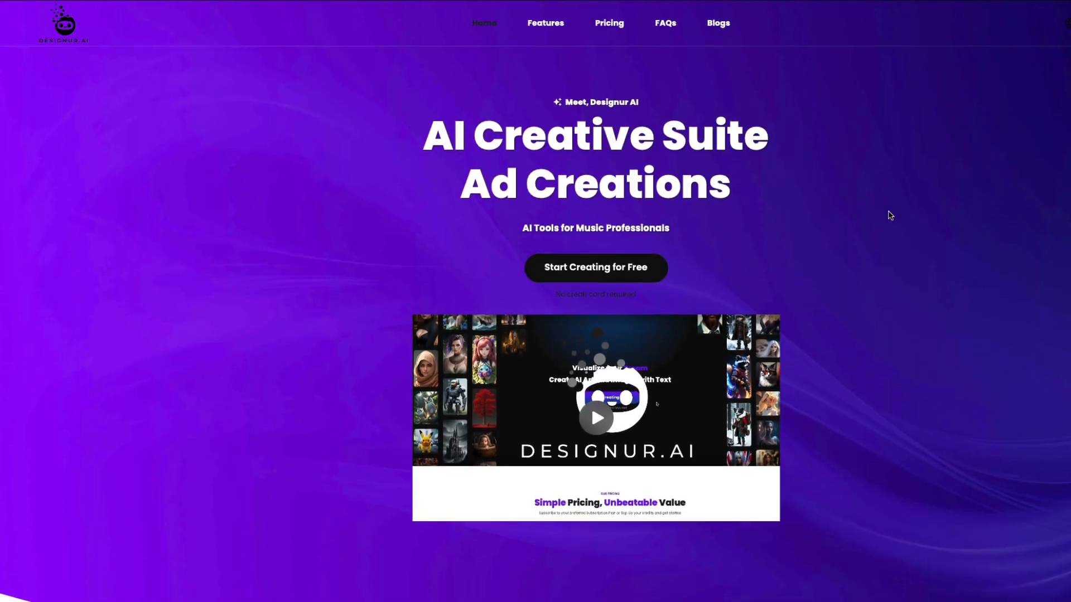
scroll(890, 215, "down", 10)
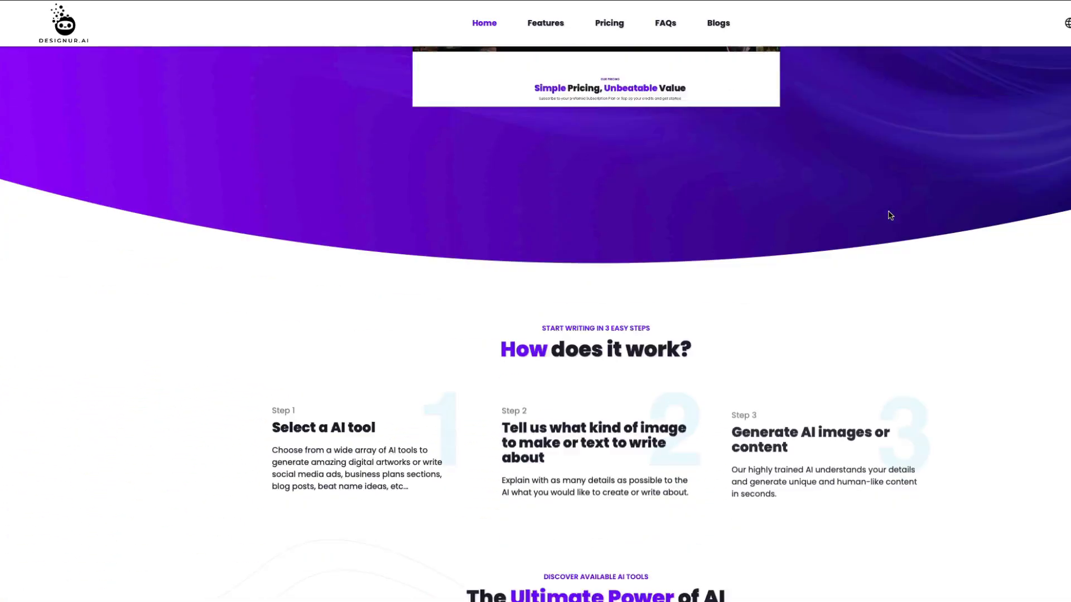
scroll(889, 215, "down", 6)
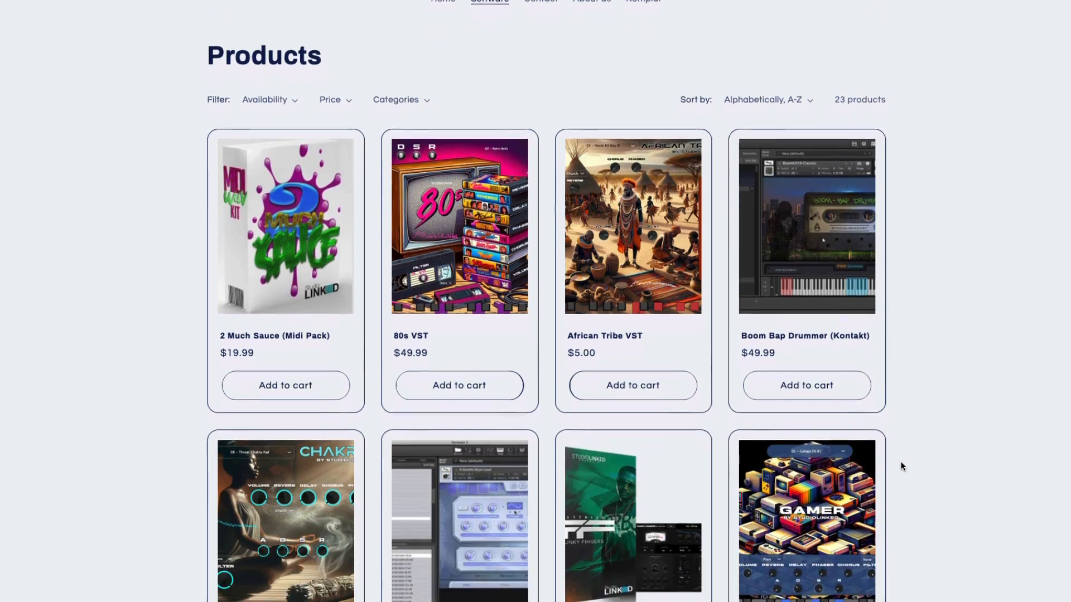
Step: Browse the Studio Linked software products and look at the Talkbox VST and Synthize VST listings
scroll(902, 466, "down", 8)
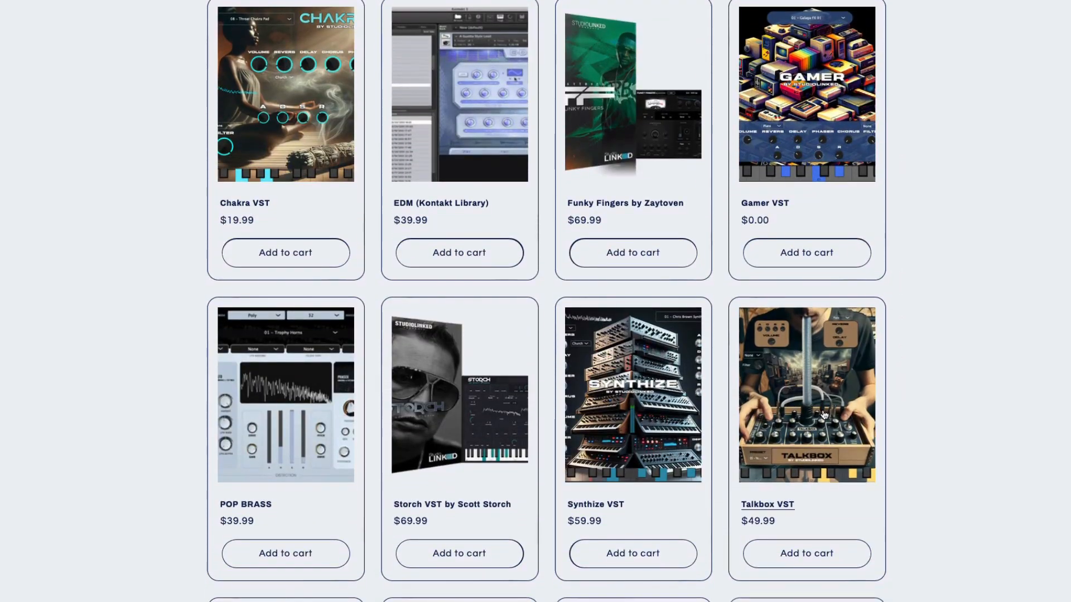
left_click(824, 415)
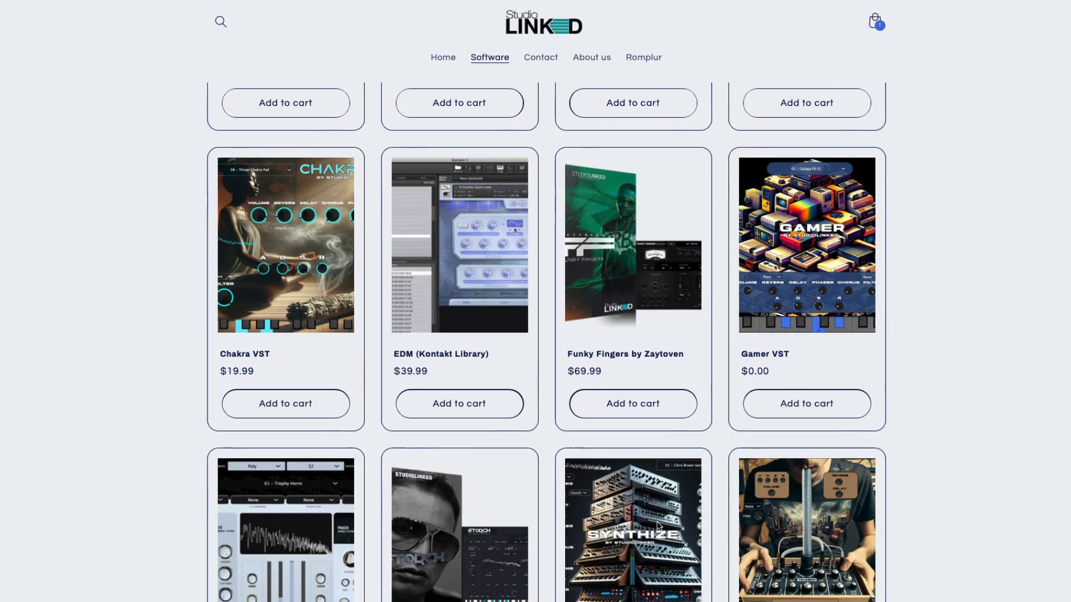
left_click(626, 526)
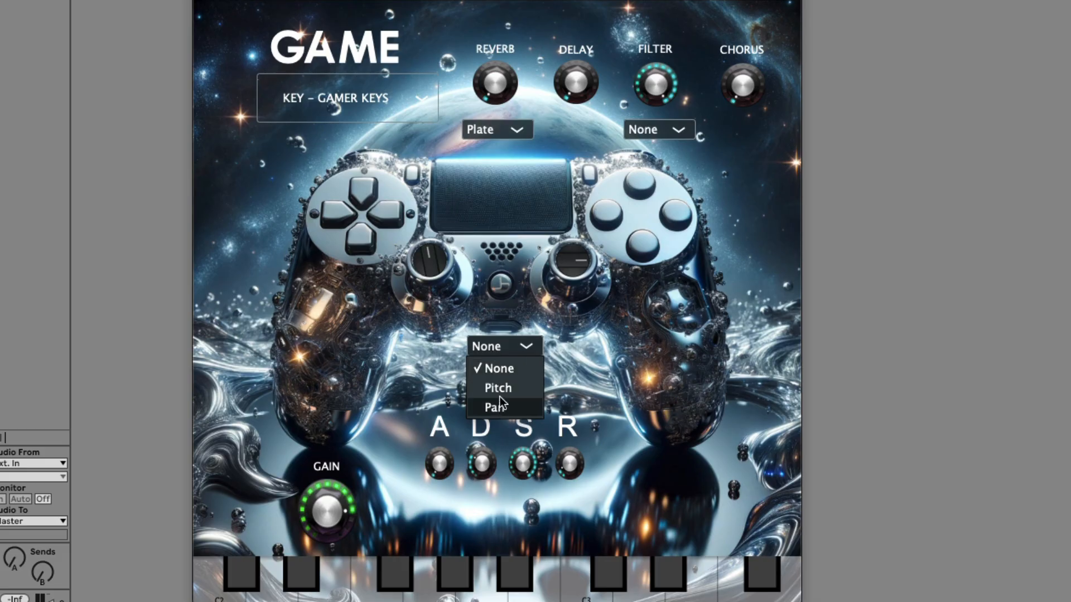
Step: In the Game plug-in, route the LFO to Pitch, raise its rate to about 5.8 Hz and open the preset list
left_click(496, 389)
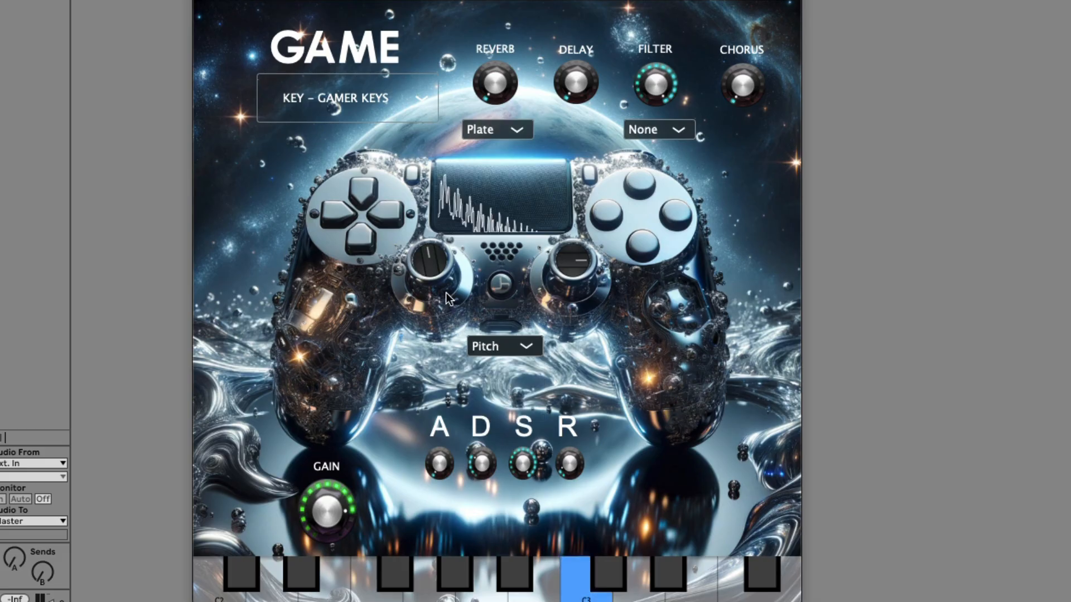
left_click_drag(446, 292, 424, 230)
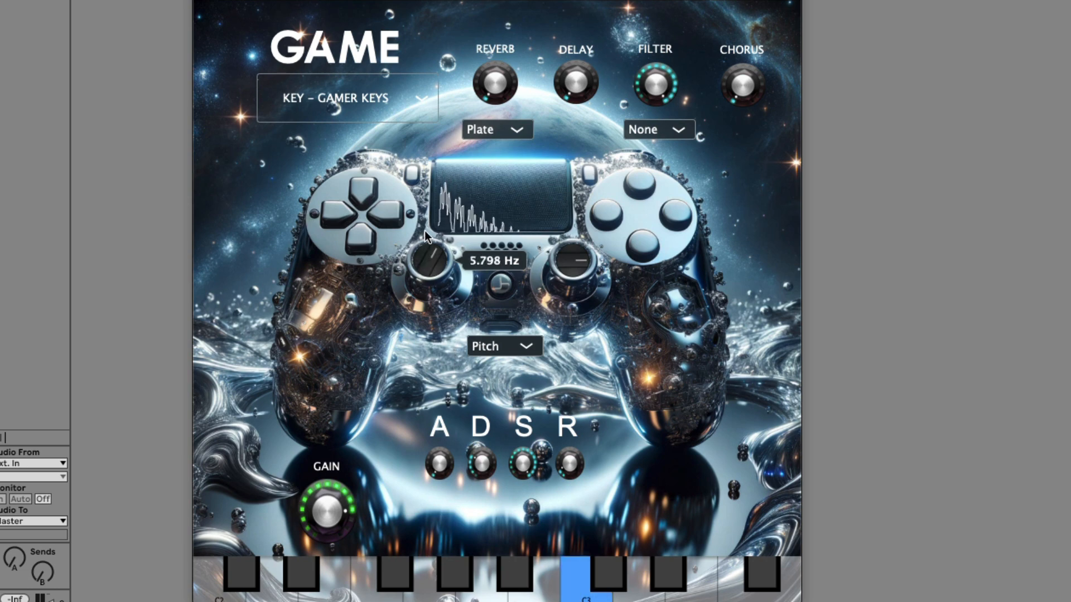
left_click(325, 89)
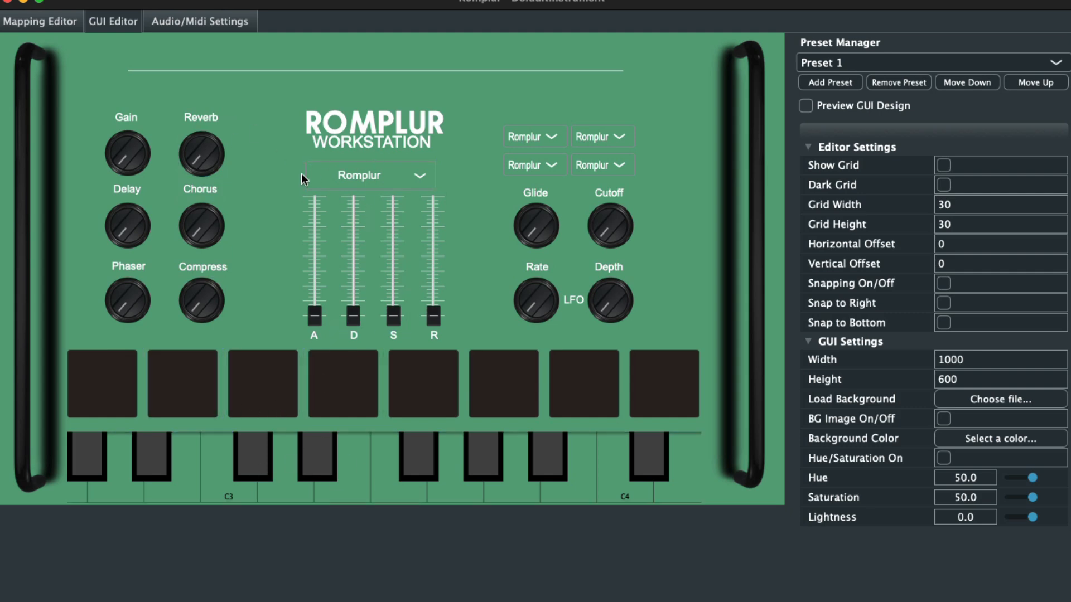
Step: In Romplur, review the component types that can be added to the GUI and look over the sample mapping view
right_click(253, 168)
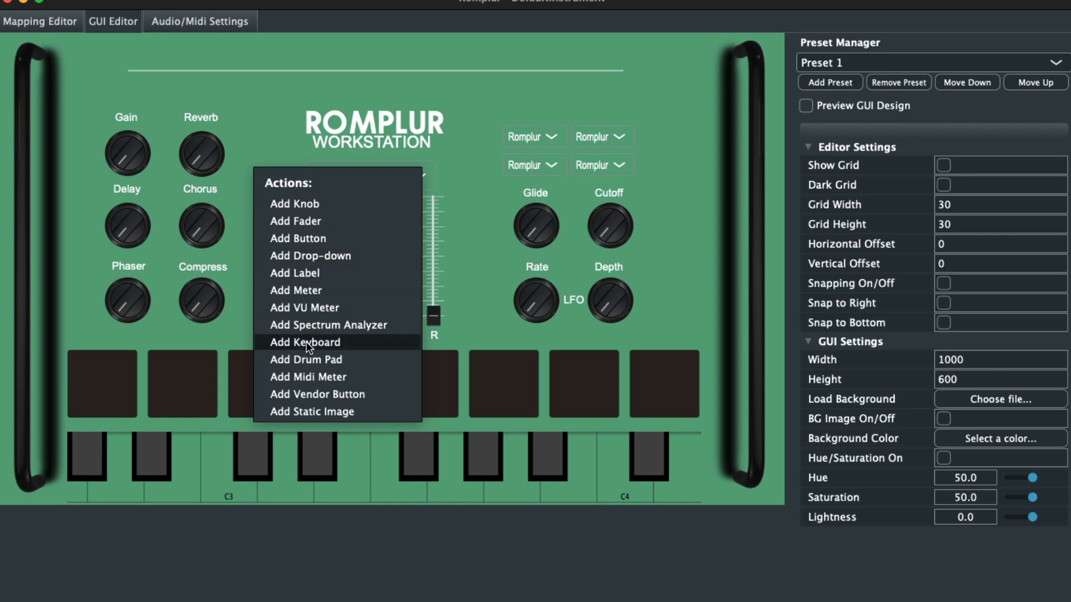
left_click(29, 18)
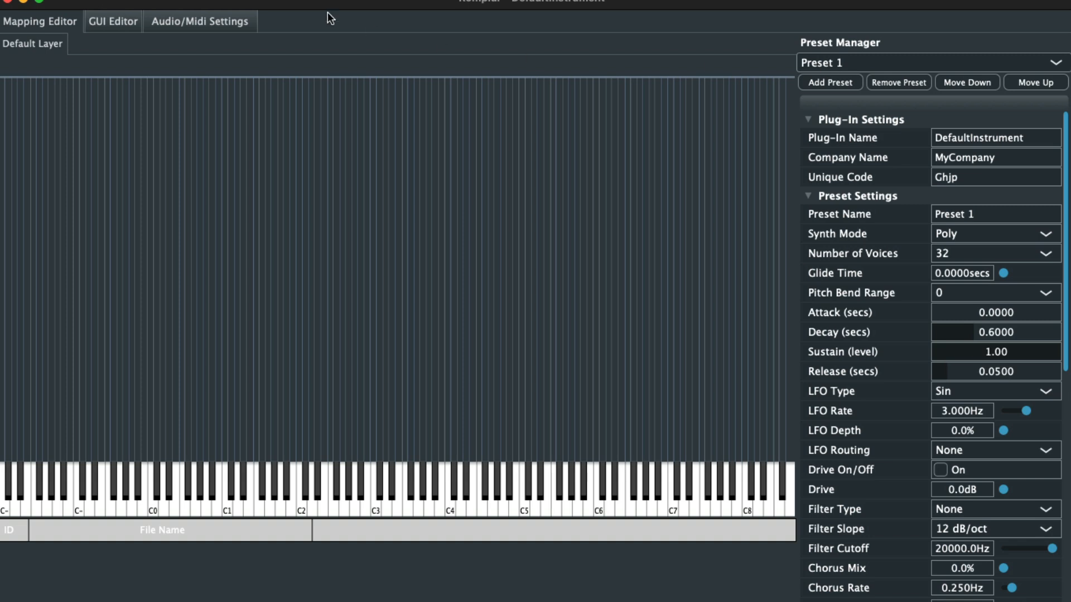
left_click(117, 26)
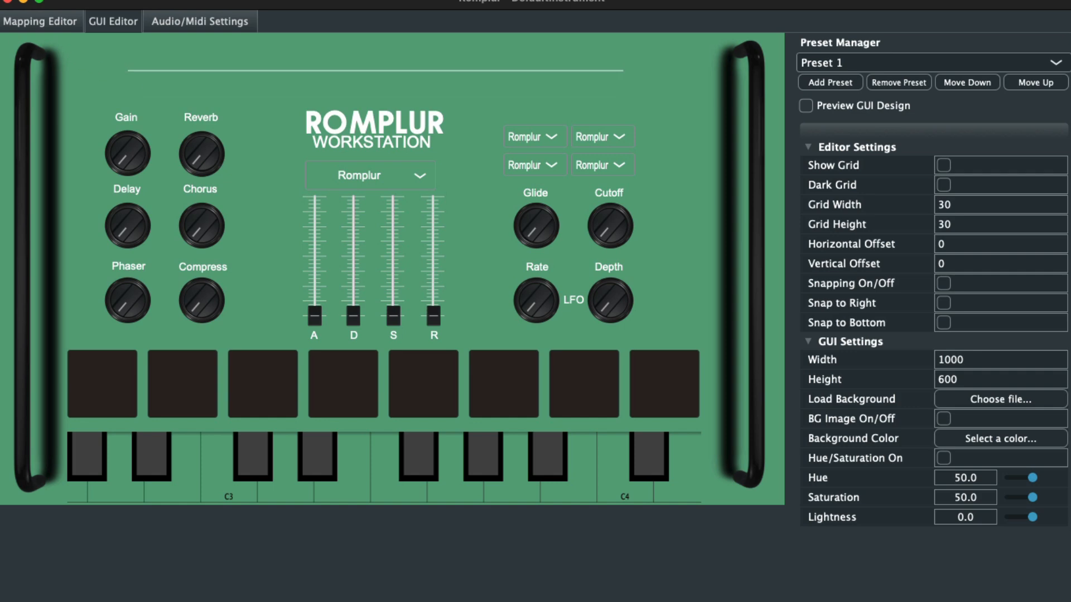
Step: Clear the current GUI design to start from a blank canvas
key("super+n")
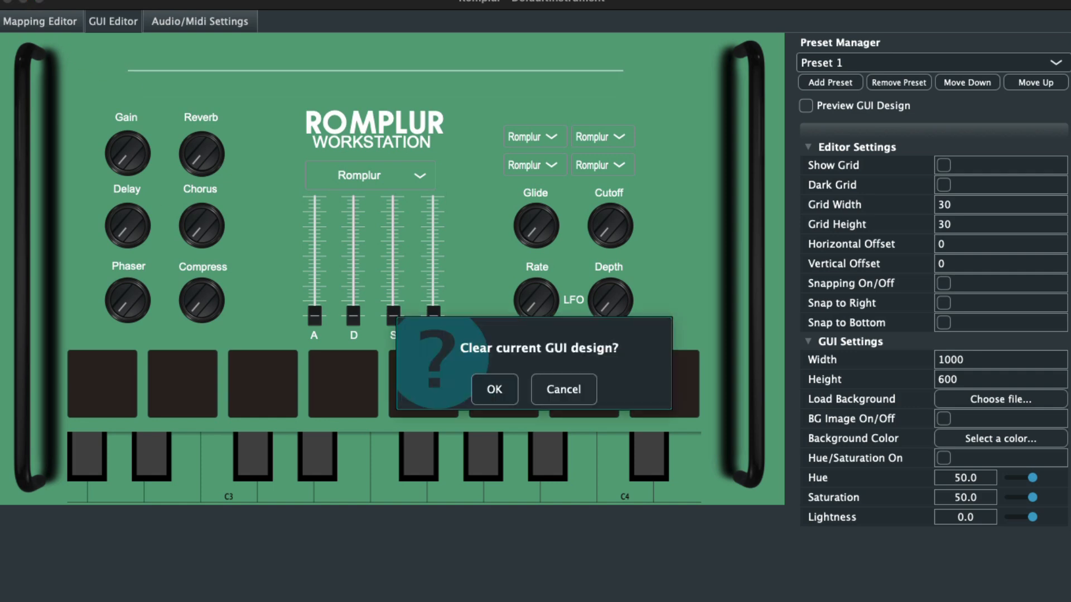
left_click(494, 391)
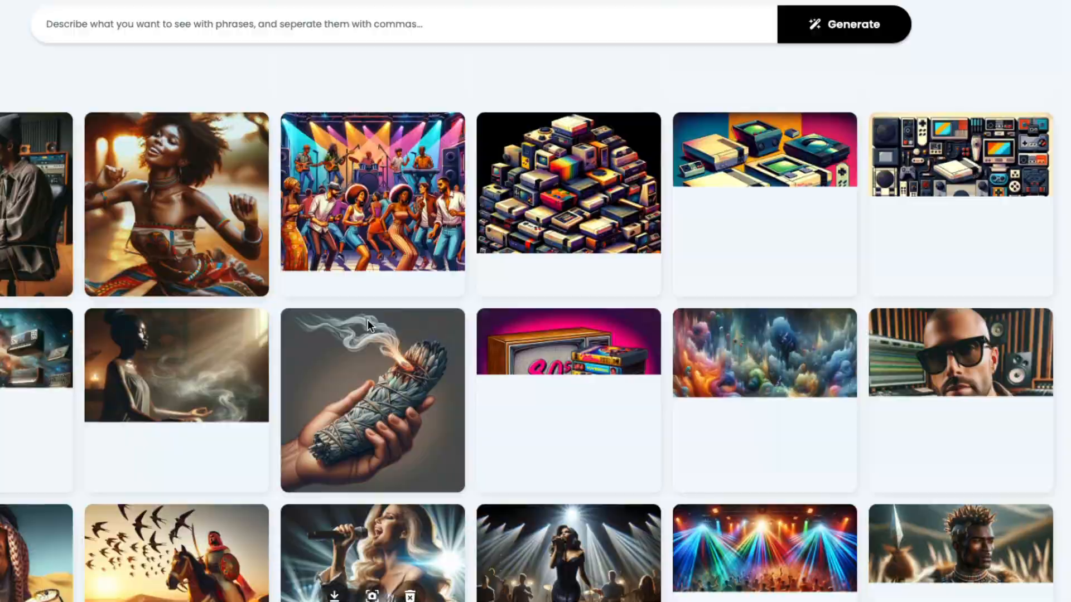
Step: In the Designur AI image generator, generate an image from the prompt "VIDEO GAME CONTROLLER IN SPACE" and view it enlarged
scroll(366, 319, "down", 5)
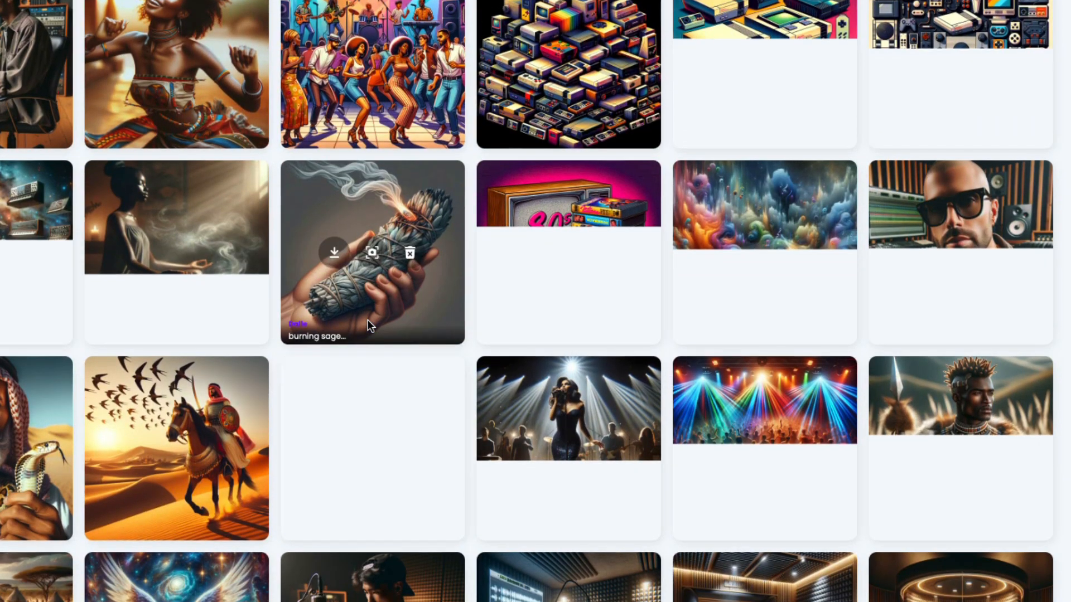
scroll(367, 320, "down", 8)
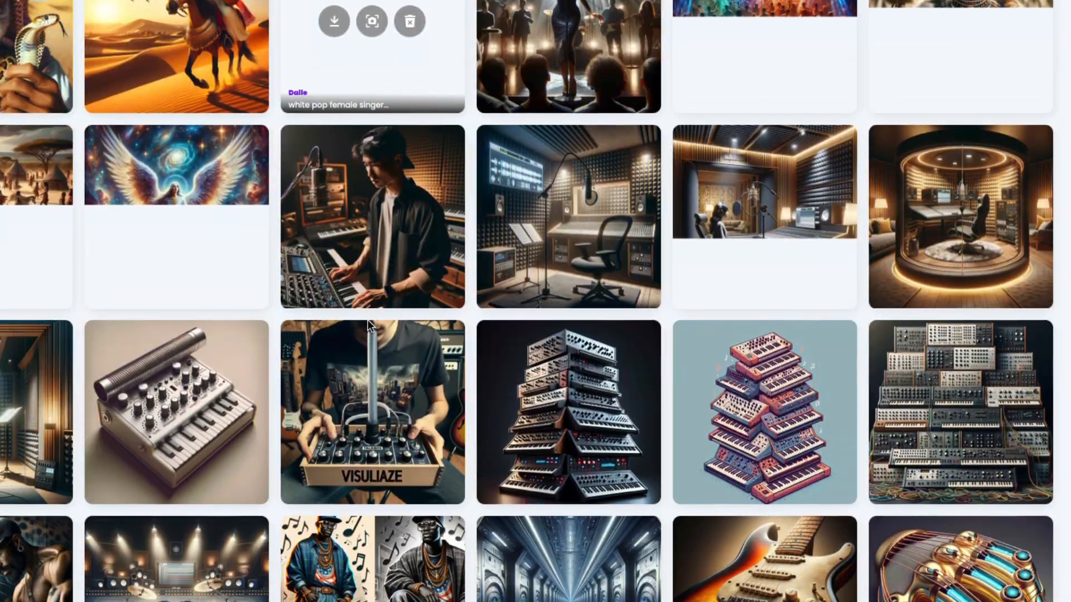
scroll(367, 319, "up", 10)
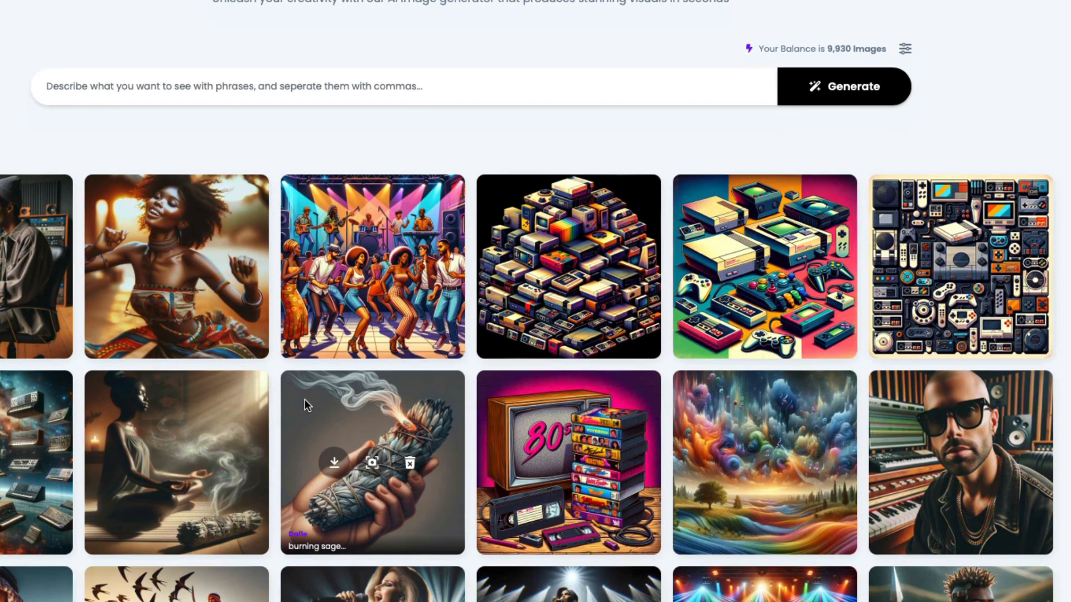
scroll(304, 400, "down", 1)
left_click(135, 43)
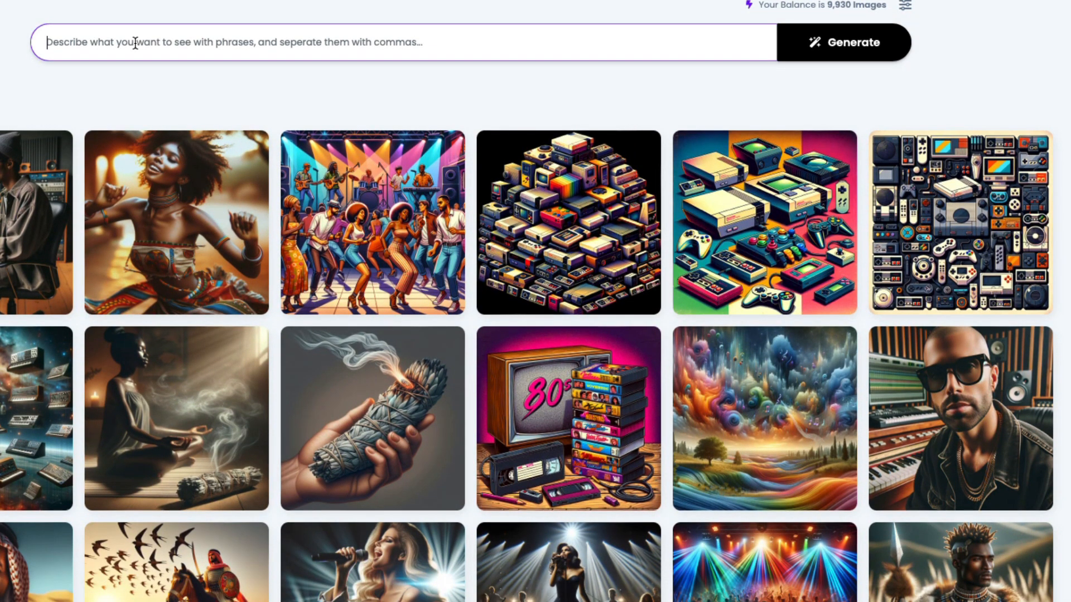
type("video ")
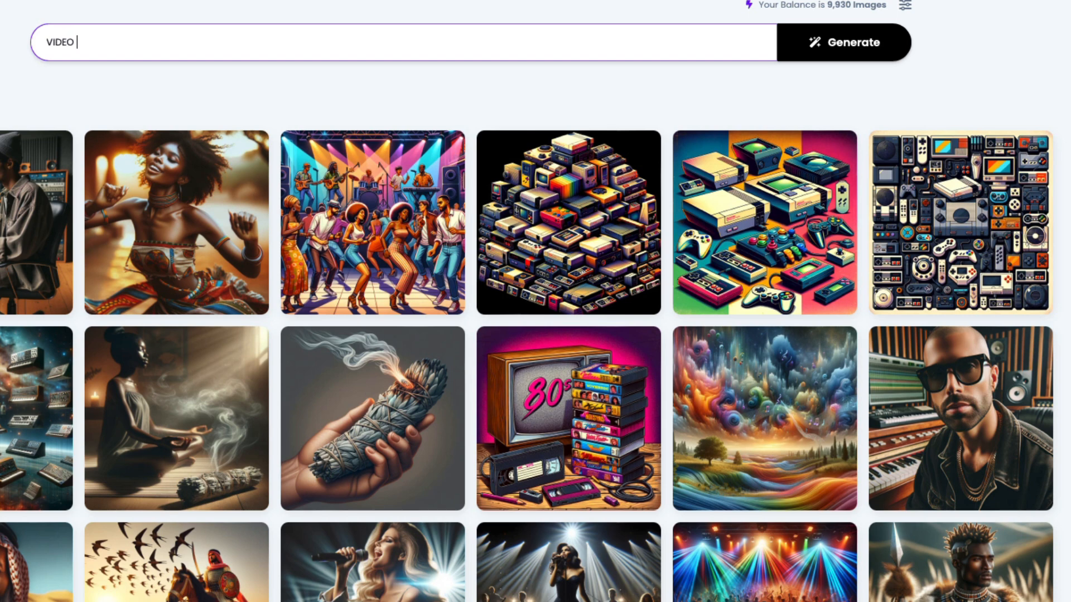
type("game controller in ")
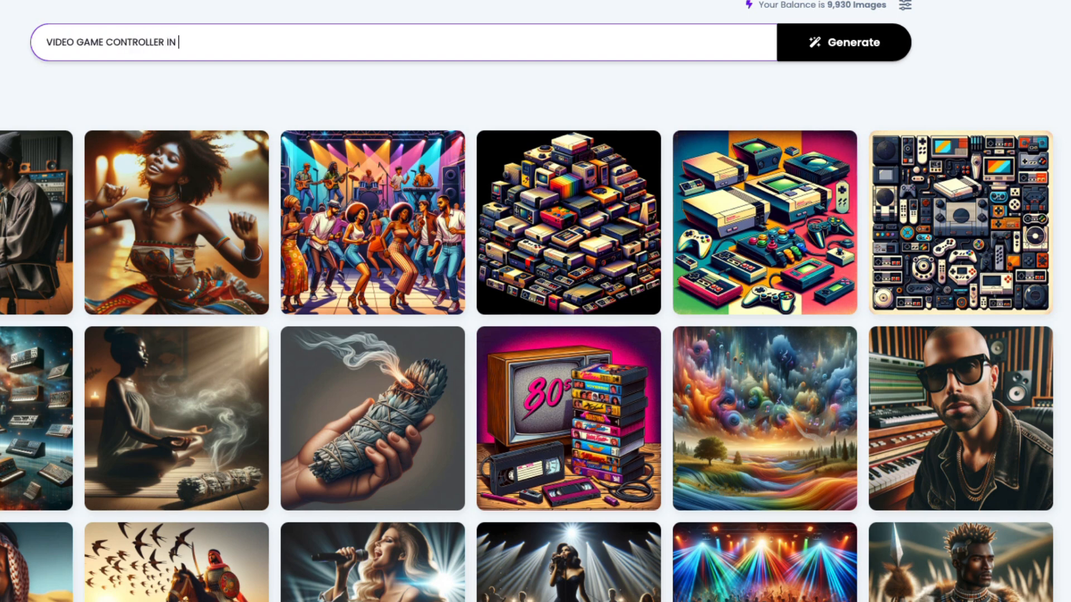
type("space")
key("Return")
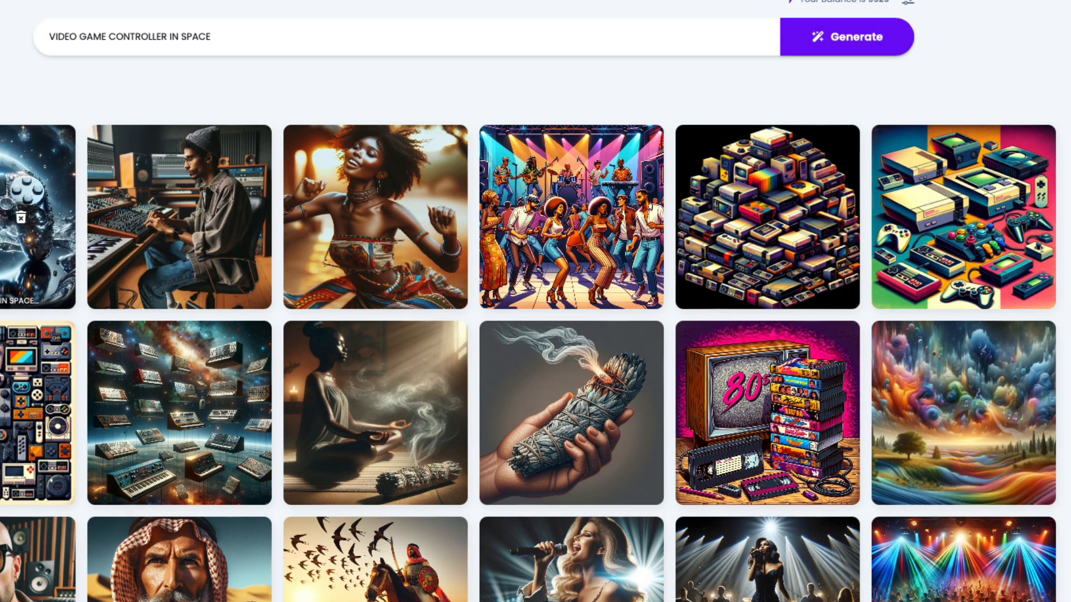
left_click(5, 221)
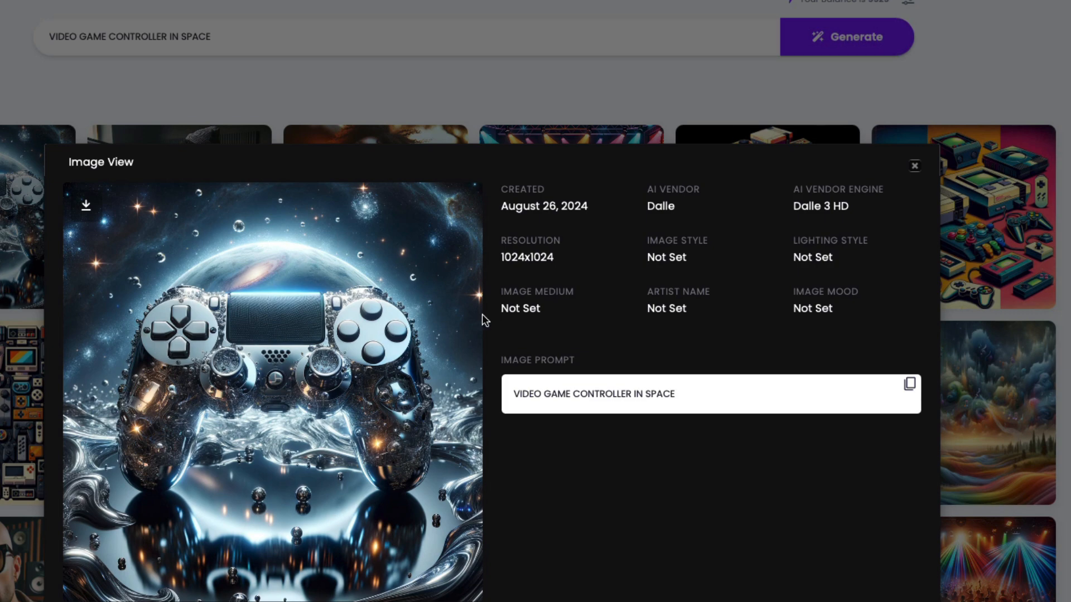
left_click(915, 165)
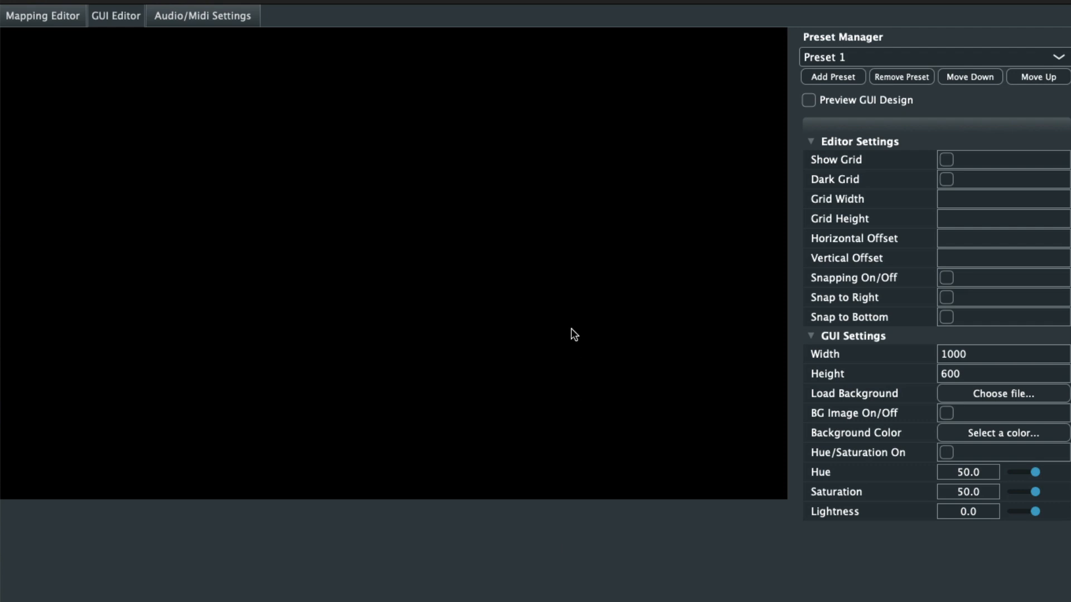
Step: Back in Romplur, load dalle-AK126kdci6.png from Downloads as the GUI background and enable the background image
left_click(973, 392)
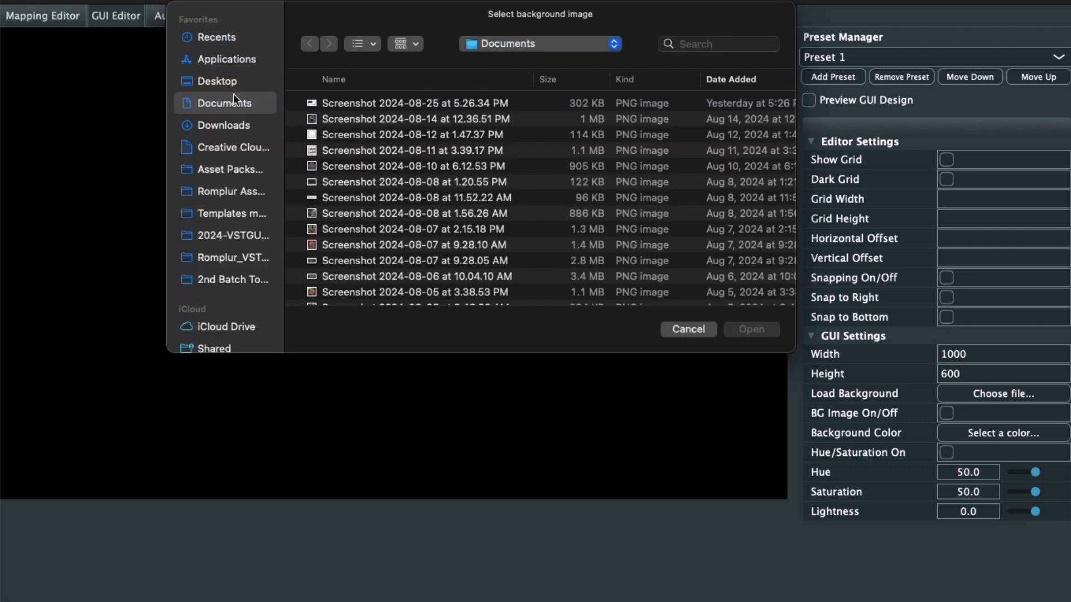
left_click(222, 82)
left_click(228, 127)
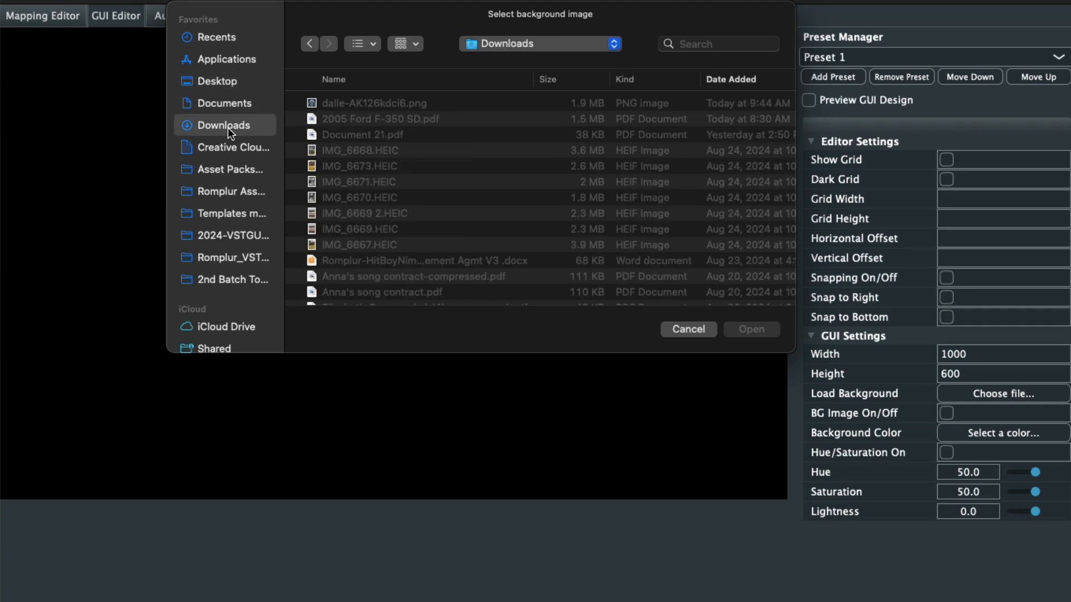
left_click(370, 102)
left_click(758, 330)
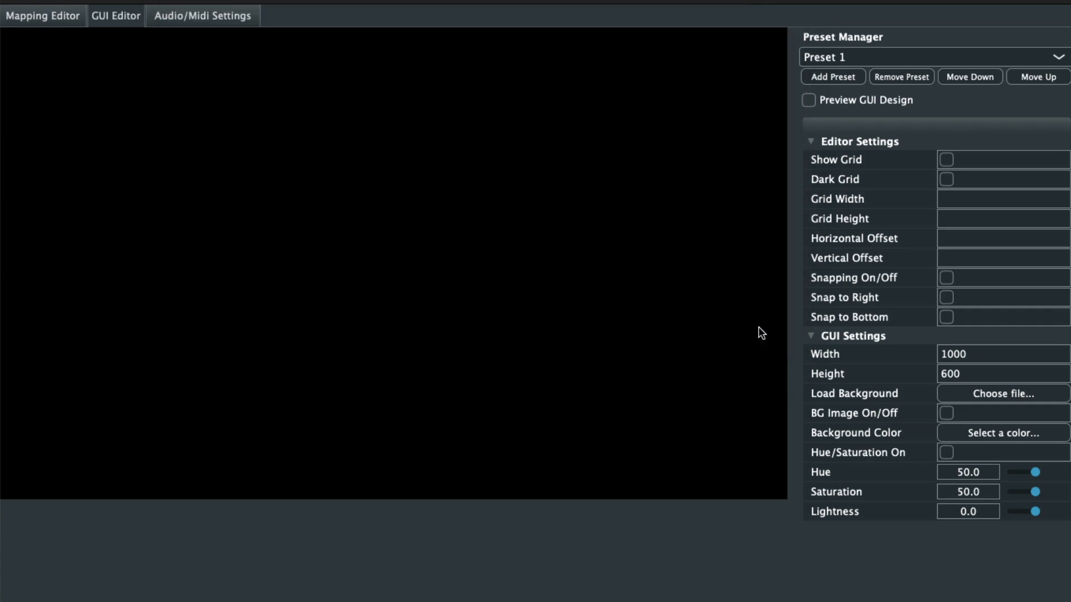
left_click(946, 413)
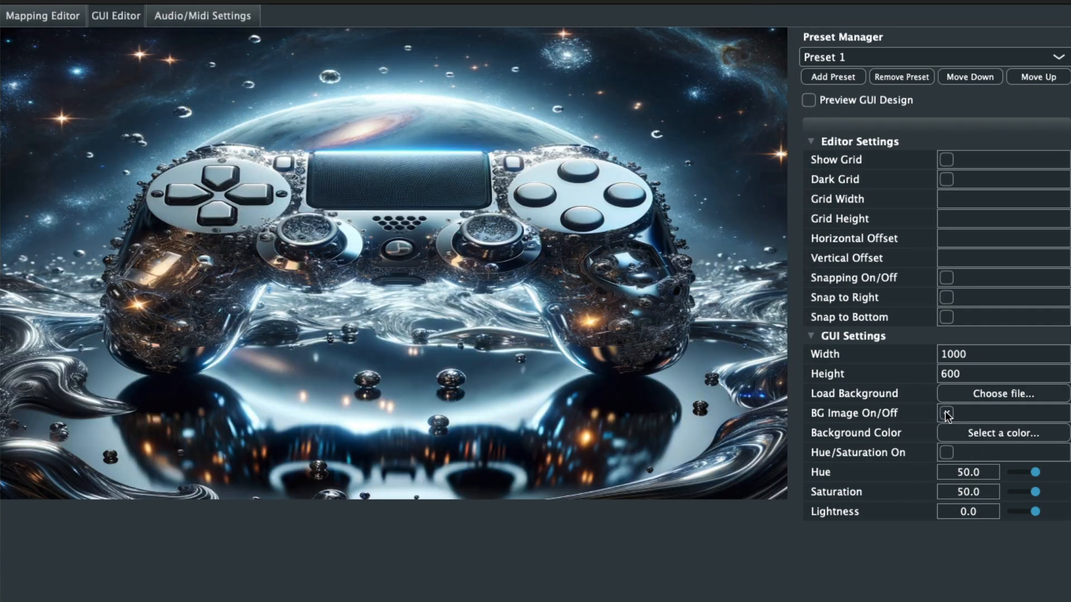
Step: Set both the GUI width and height to 715
left_click(946, 353)
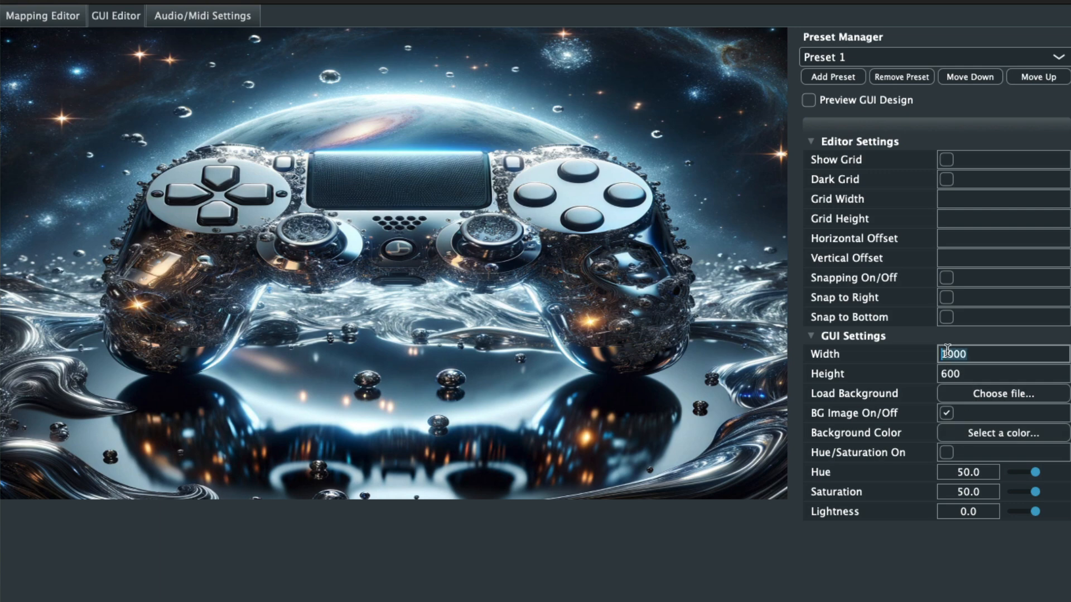
key("BackSpace")
left_click(951, 374)
type("7")
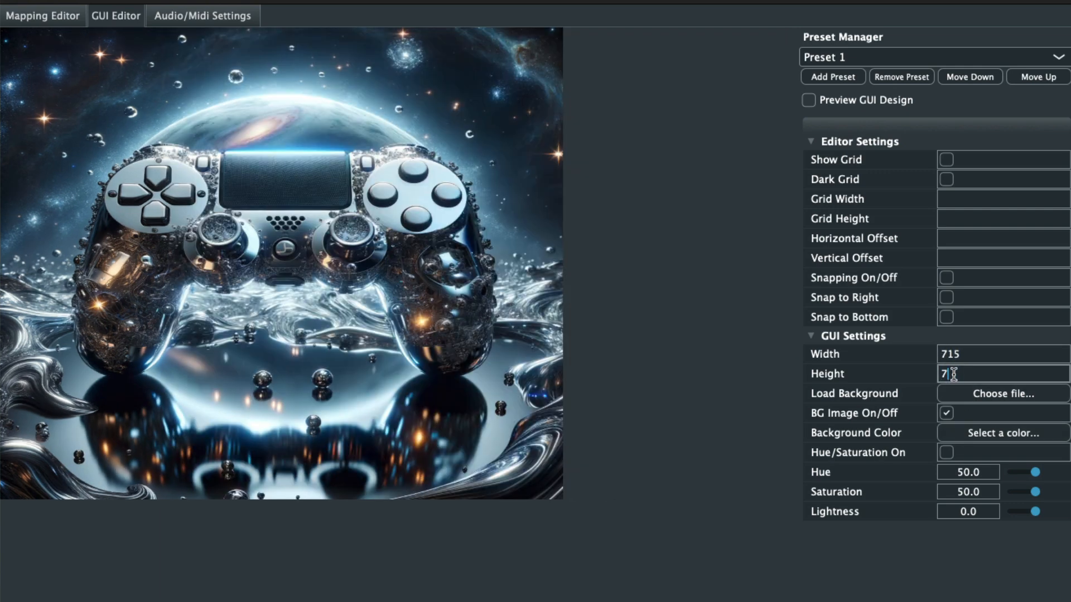
type("15")
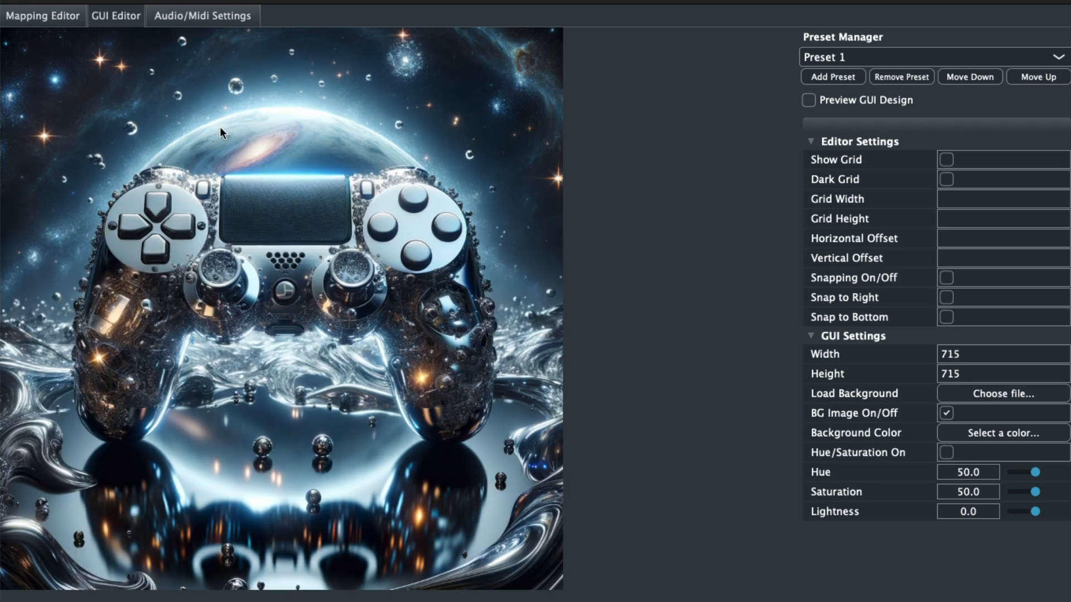
Step: Add a "GAME" label about 339 by 109, placed above the controller's left grip at about X 0, Y 18
right_click(262, 72)
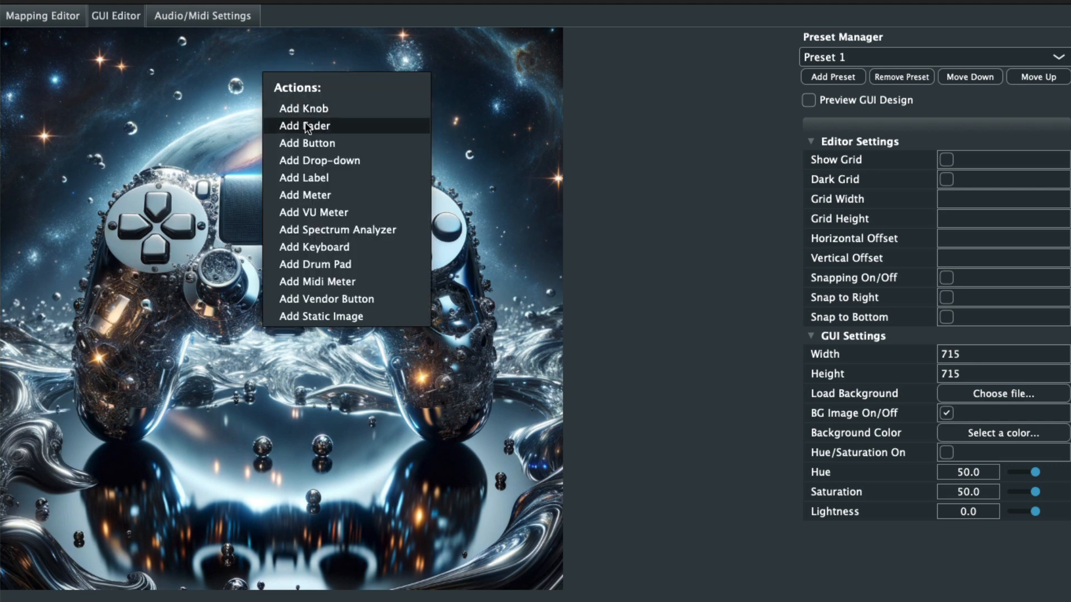
left_click(313, 175)
left_click_drag(382, 137, 527, 158)
left_click_drag(436, 116, 140, 91)
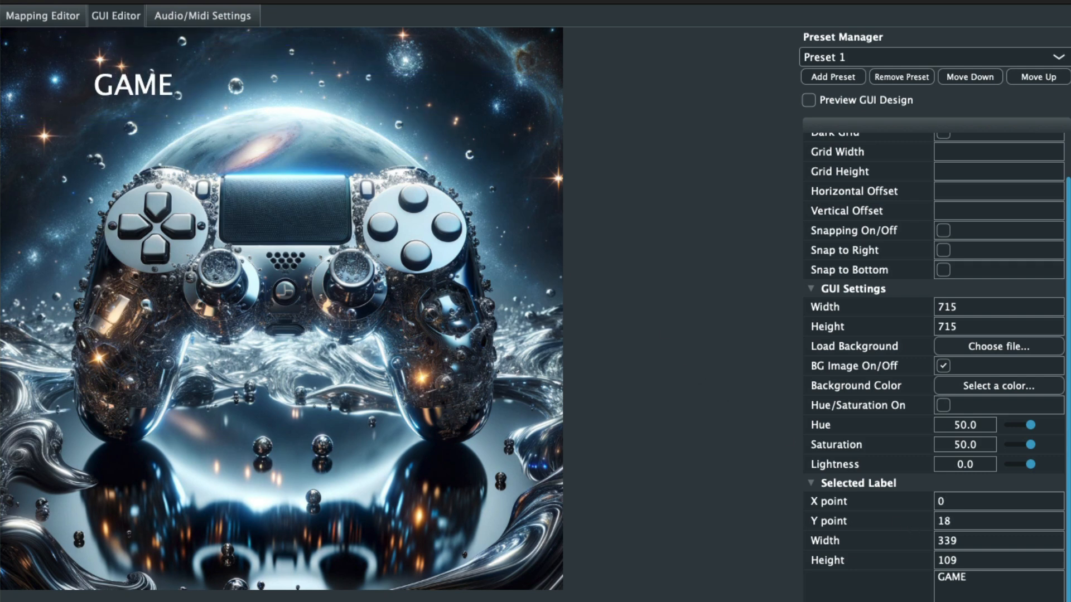
Step: Try Georgia Regular and Roboto Light as the typeface of the GAME label
left_click(1003, 601)
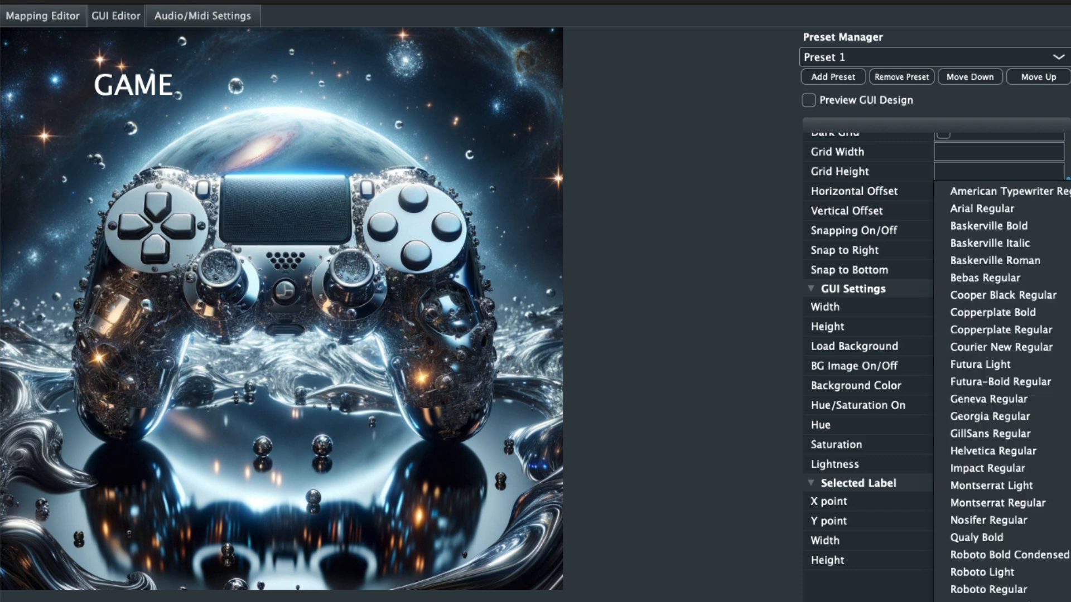
left_click(986, 417)
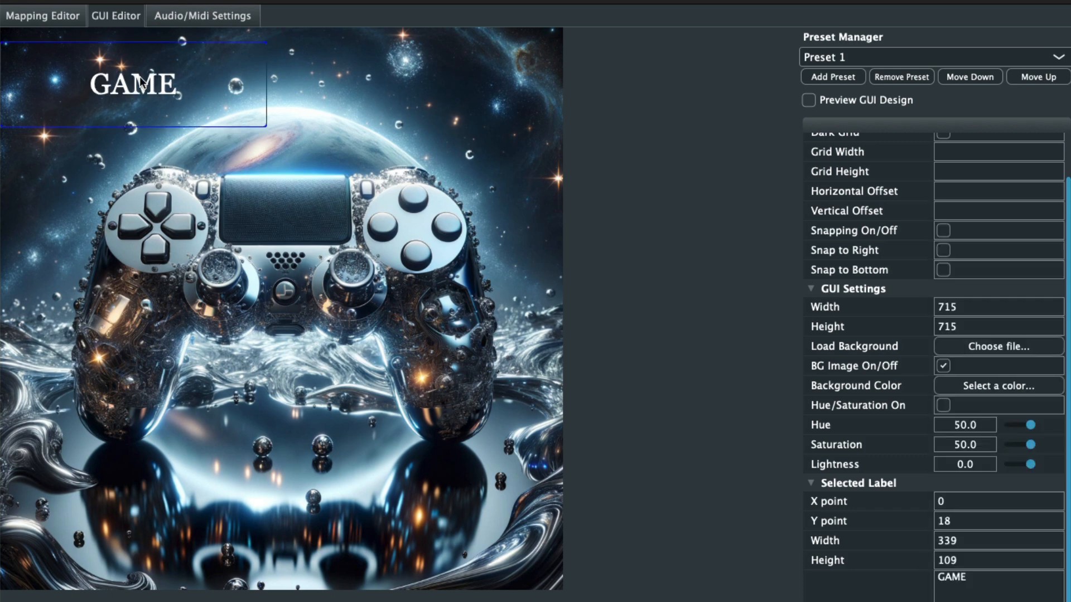
left_click(993, 600)
left_click(990, 592)
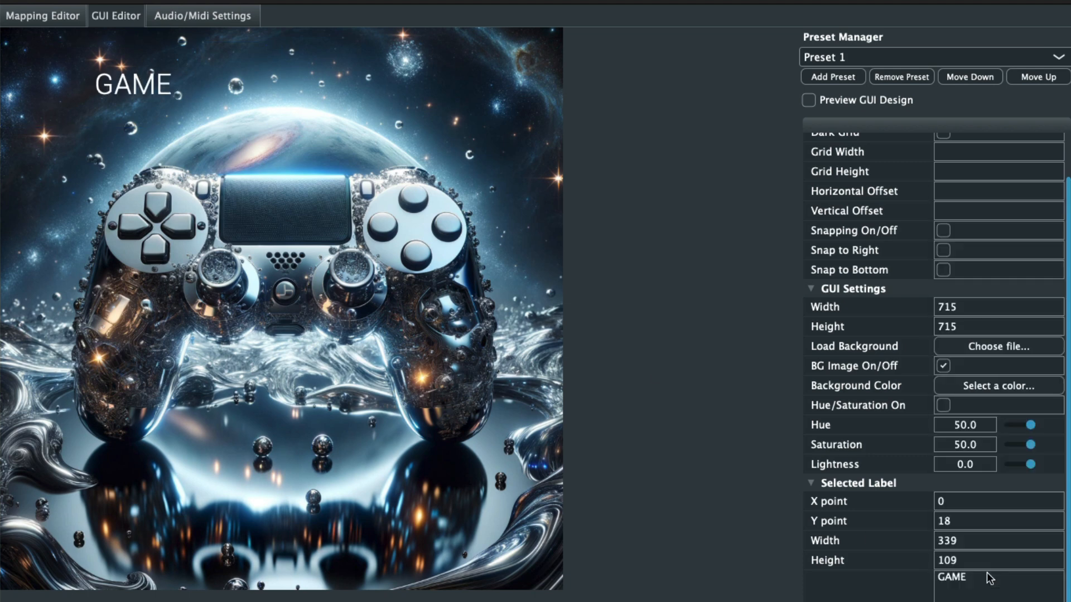
Step: Set the GAME label's typeface to Qualy Bold and enlarge its text
left_click(993, 600)
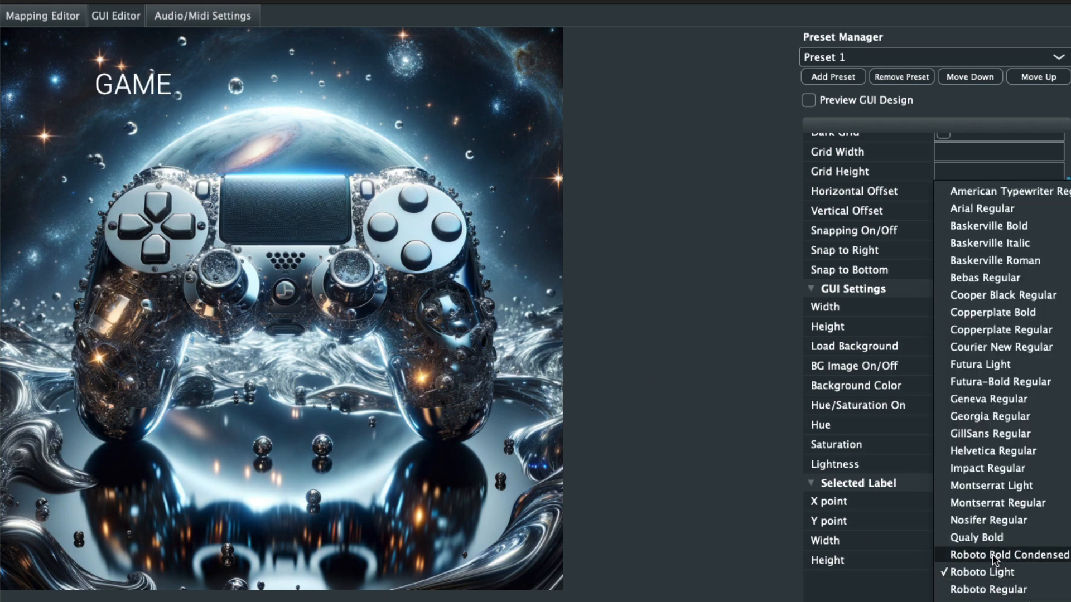
left_click(986, 535)
left_click_drag(153, 94, 153, 94)
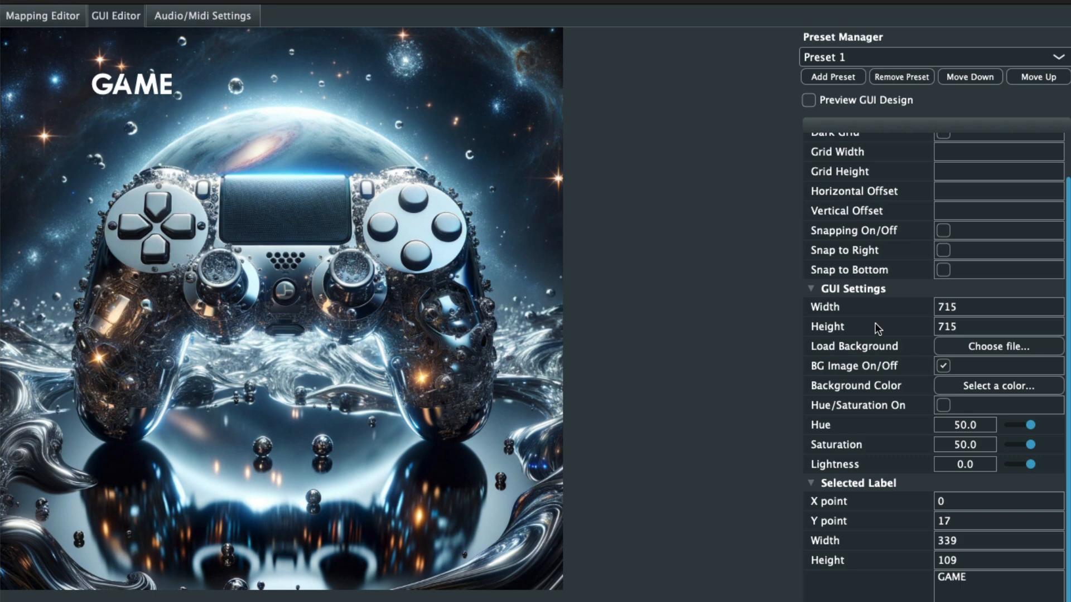
left_click_drag(1011, 601, 1015, 601)
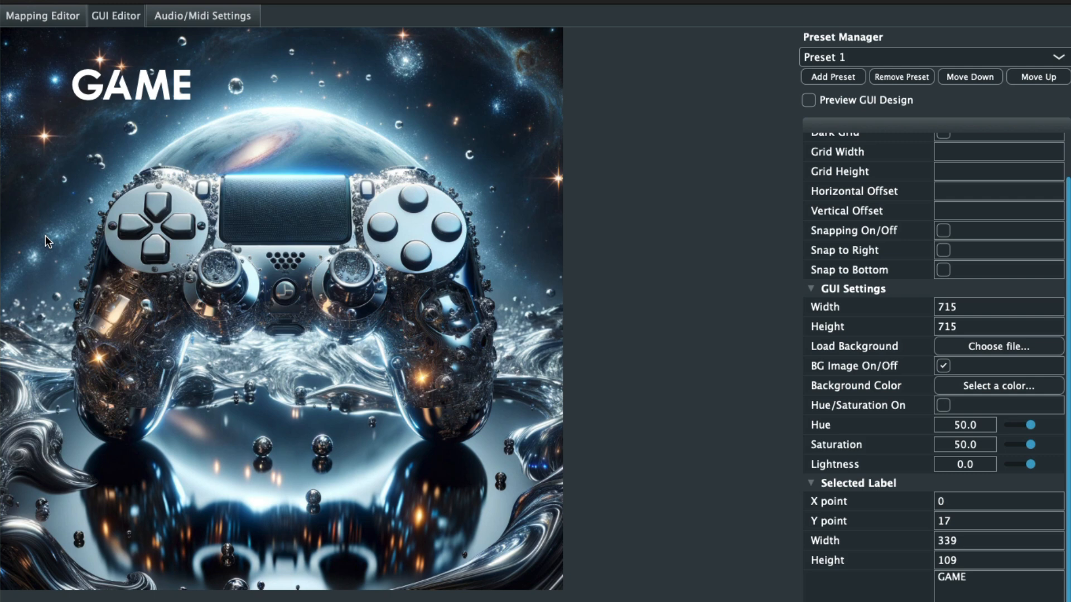
left_click(106, 151)
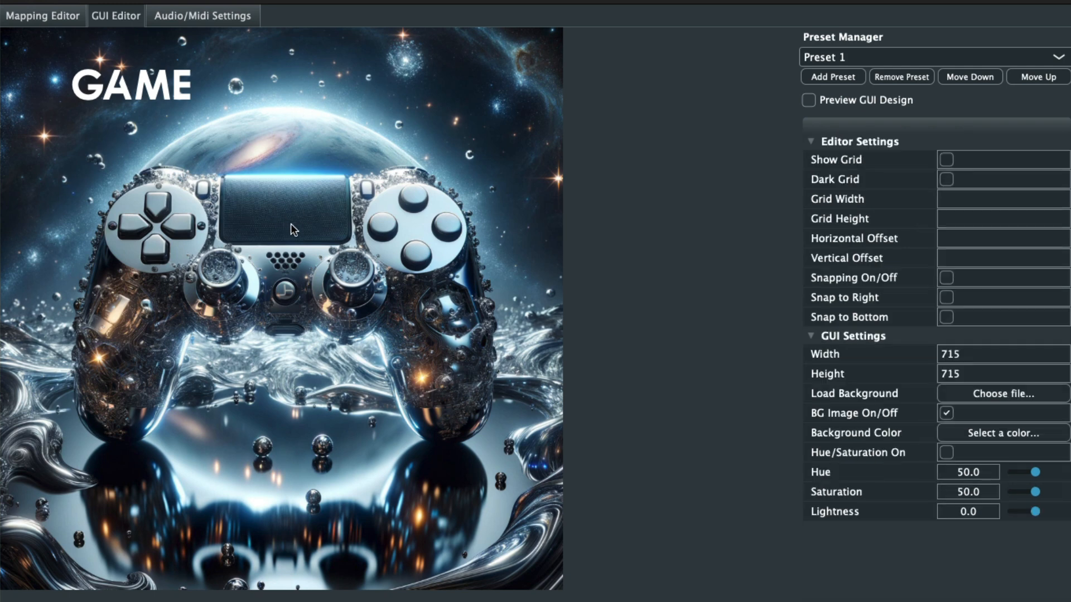
Step: Add a spectrum analyzer over the controller and make its background fully transparent with alpha 00
right_click(231, 206)
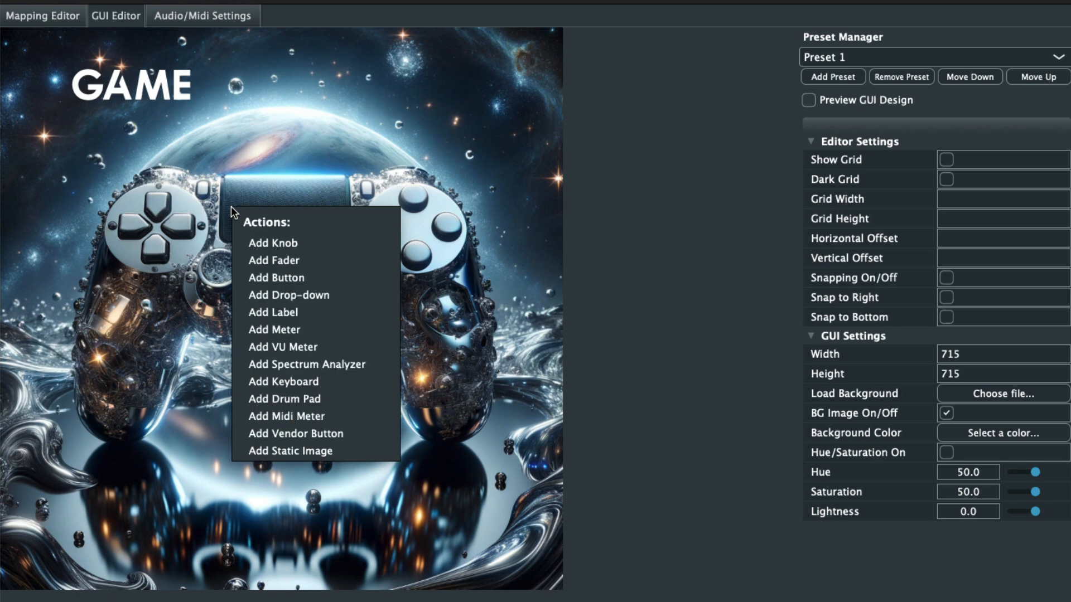
left_click(316, 365)
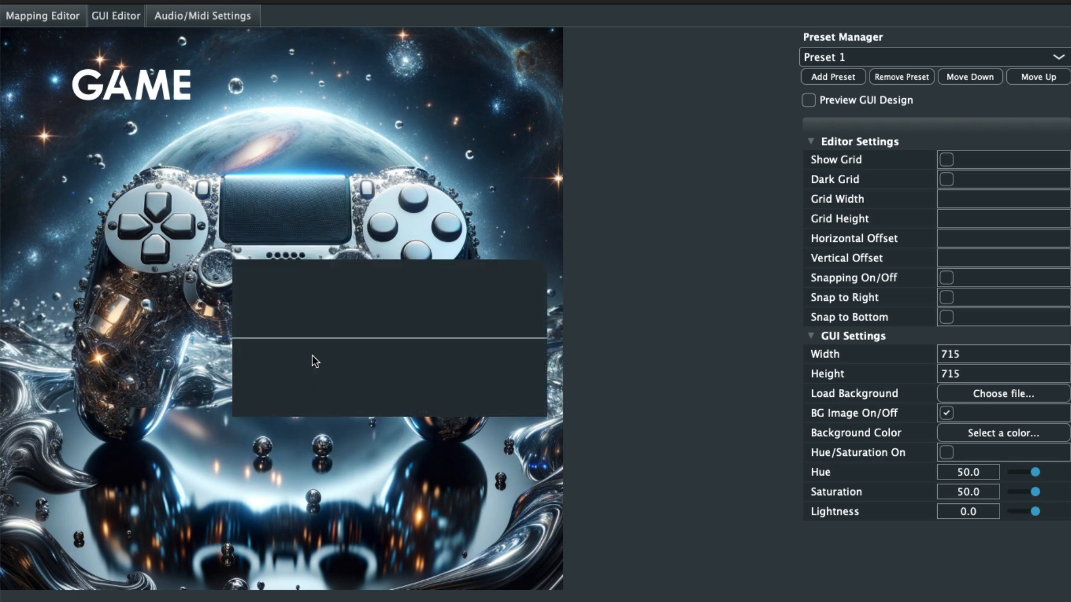
left_click(341, 302)
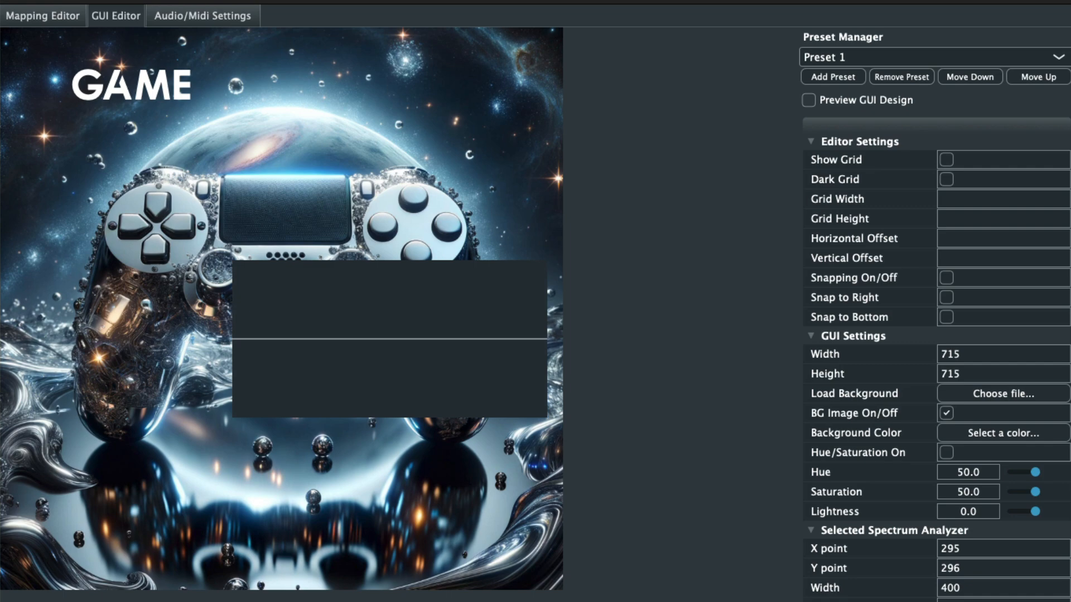
left_click_drag(1037, 586, 949, 586)
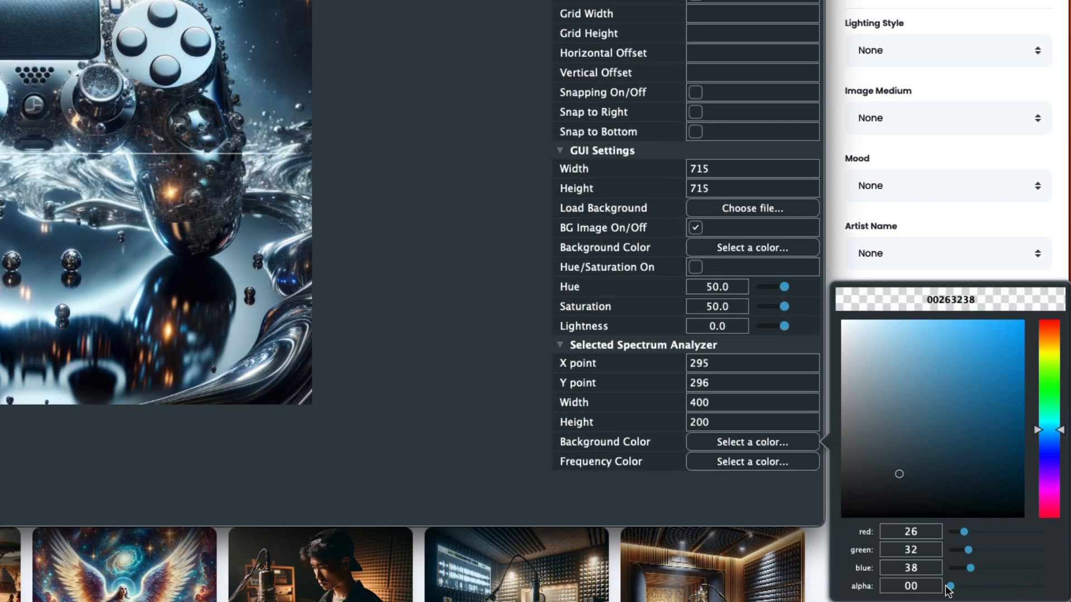
Step: Resize the spectrum analyzer to about 149 by 84 and place it on the controller's touchpad at about X 288, Y 190
left_click(195, 183)
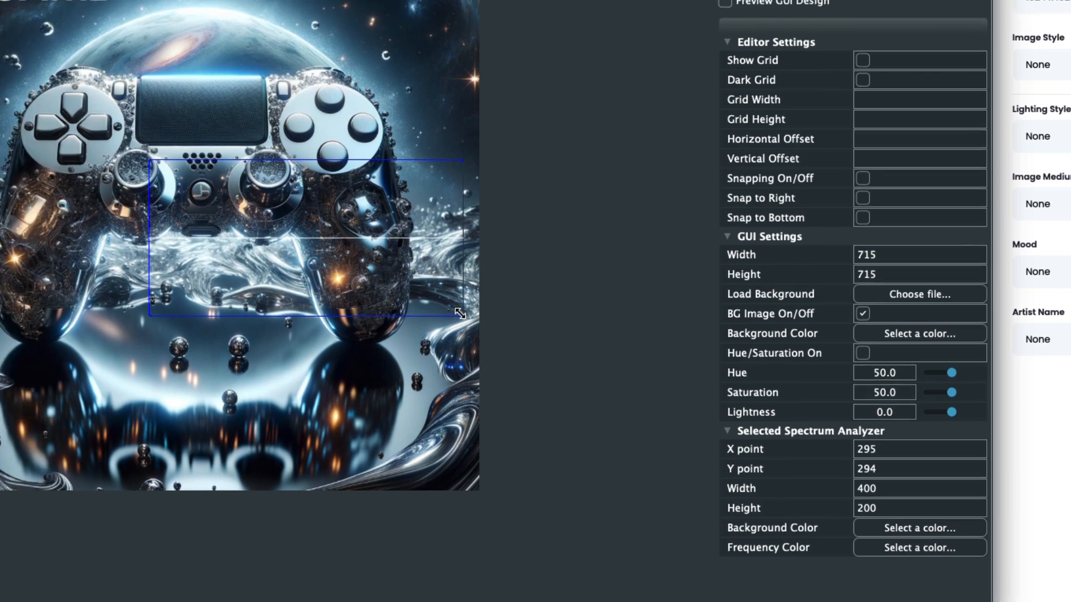
left_click_drag(294, 230, 148, 165)
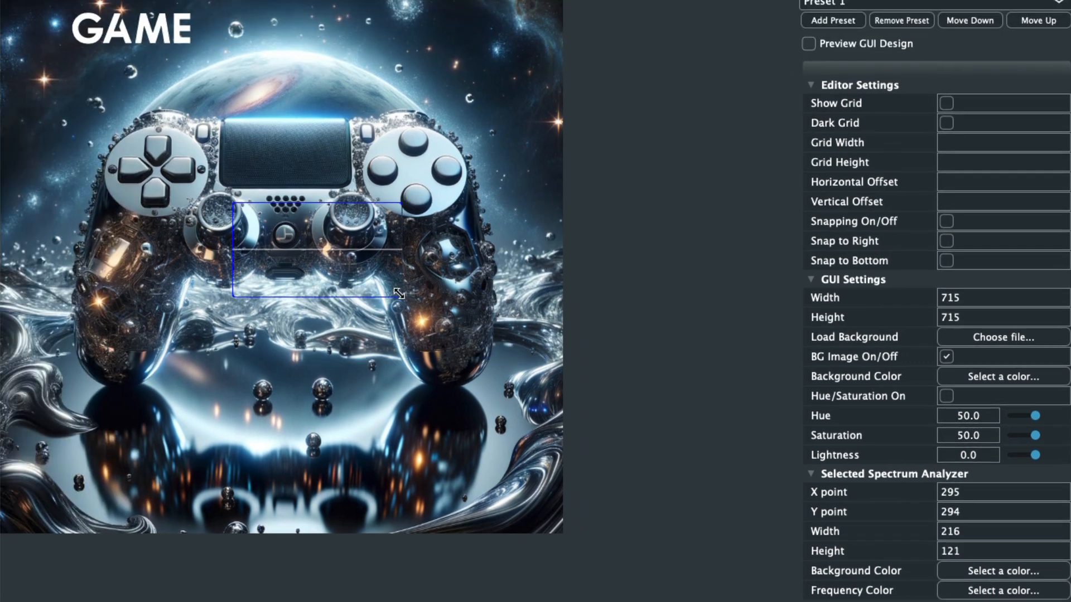
left_click_drag(399, 294, 293, 158)
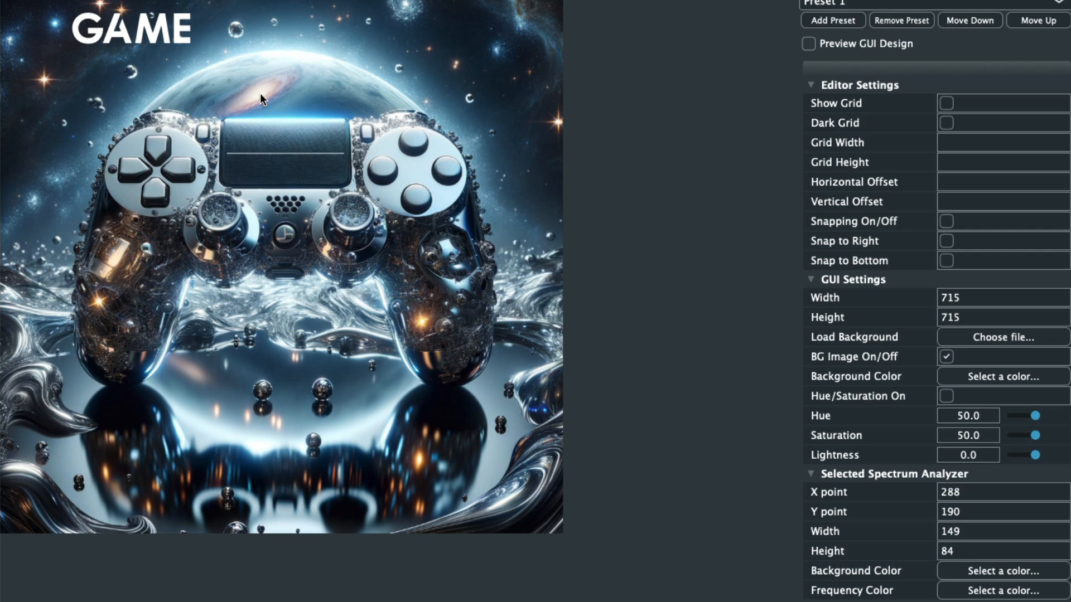
Step: Add a 75 by 75 label reading REVERB in the sky above the controller's right grip at about X 580, Y 33
left_click(446, 52)
right_click(444, 51)
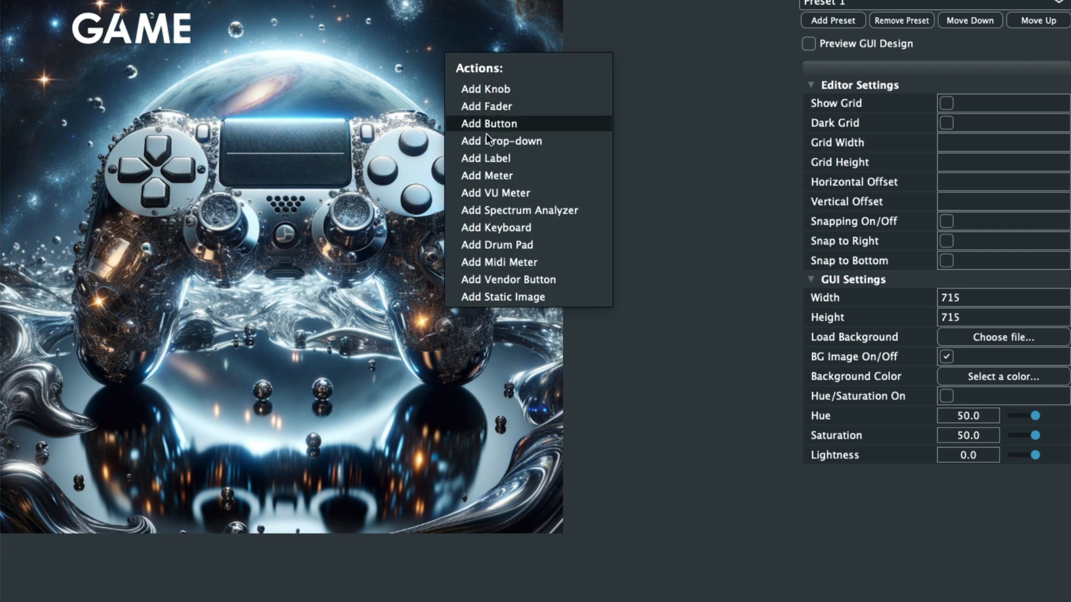
left_click(491, 158)
left_click_drag(480, 90, 493, 35)
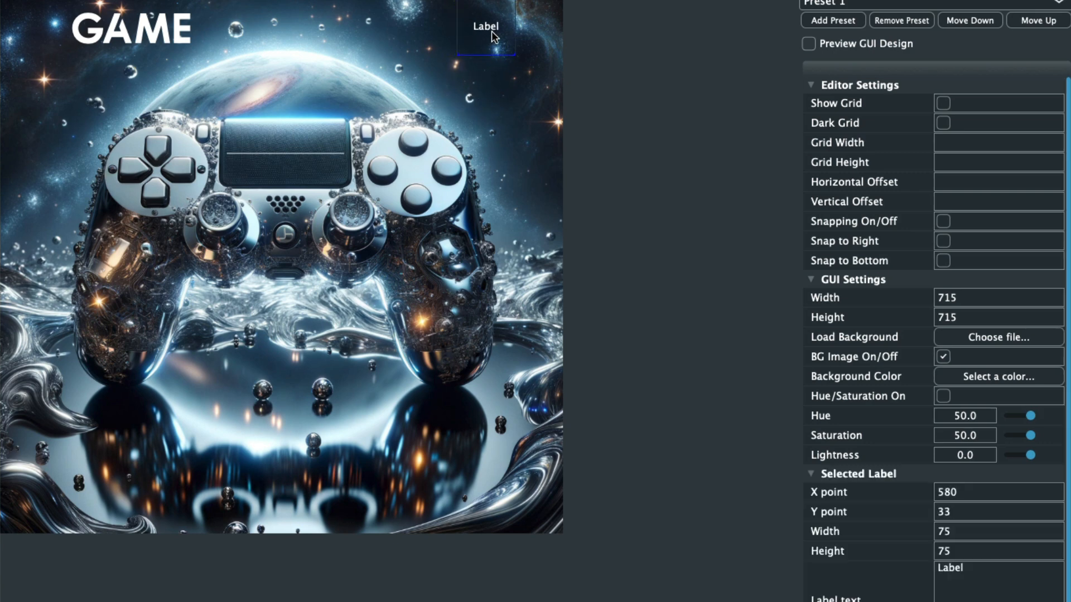
double_click(973, 586)
key("BackSpace")
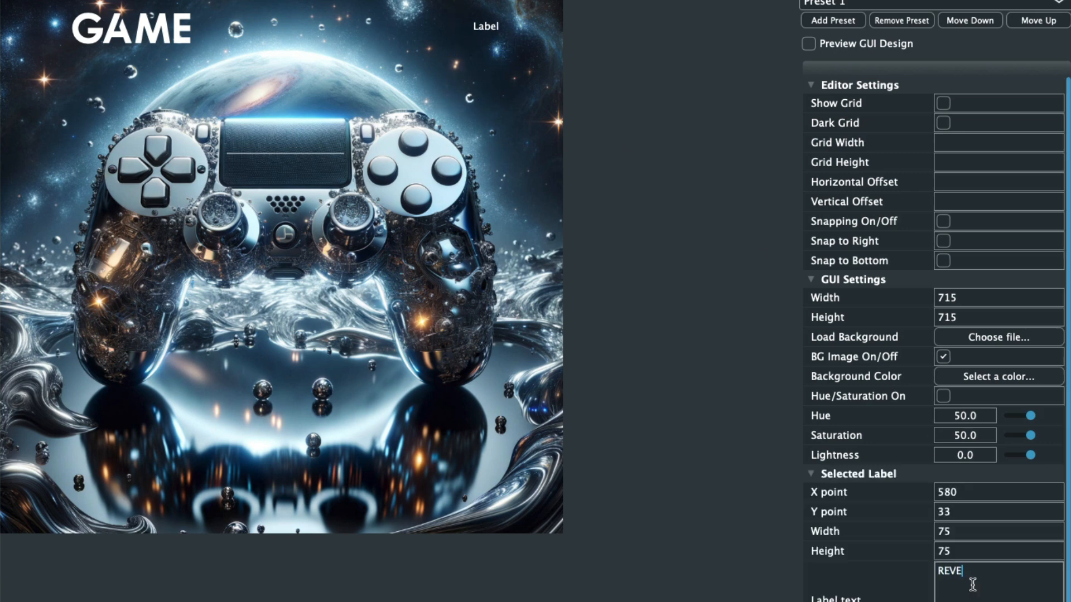
left_click(711, 507)
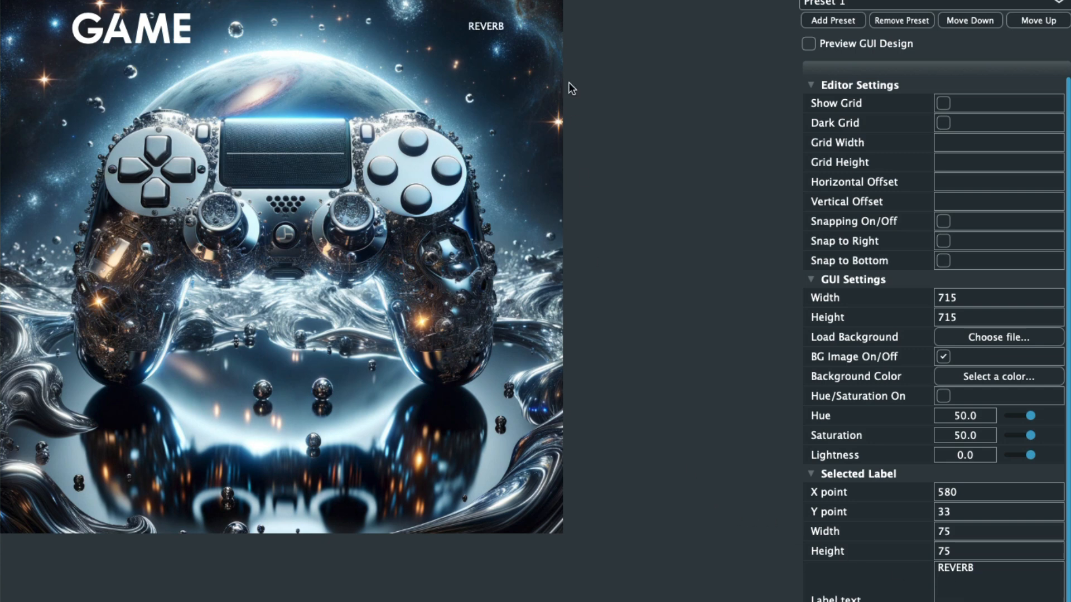
Step: Duplicate the REVERB label, place the copy beneath it at about X 606, Y 126, and change the copy's text to DELAY
left_click_drag(502, 24, 499, 91)
key("super+d")
left_click(988, 578)
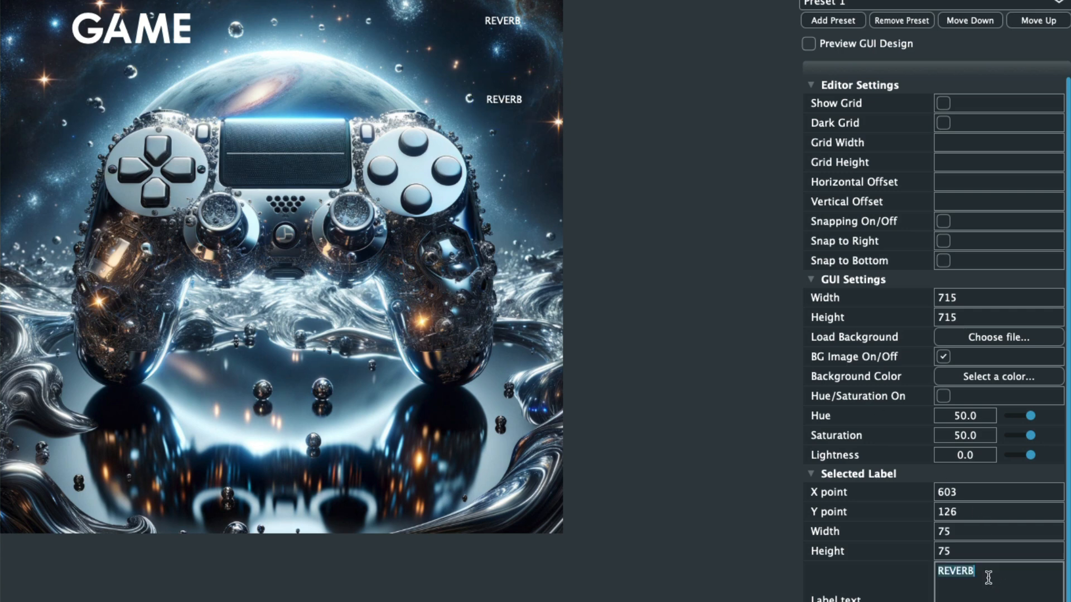
key("BackSpace")
left_click(592, 551)
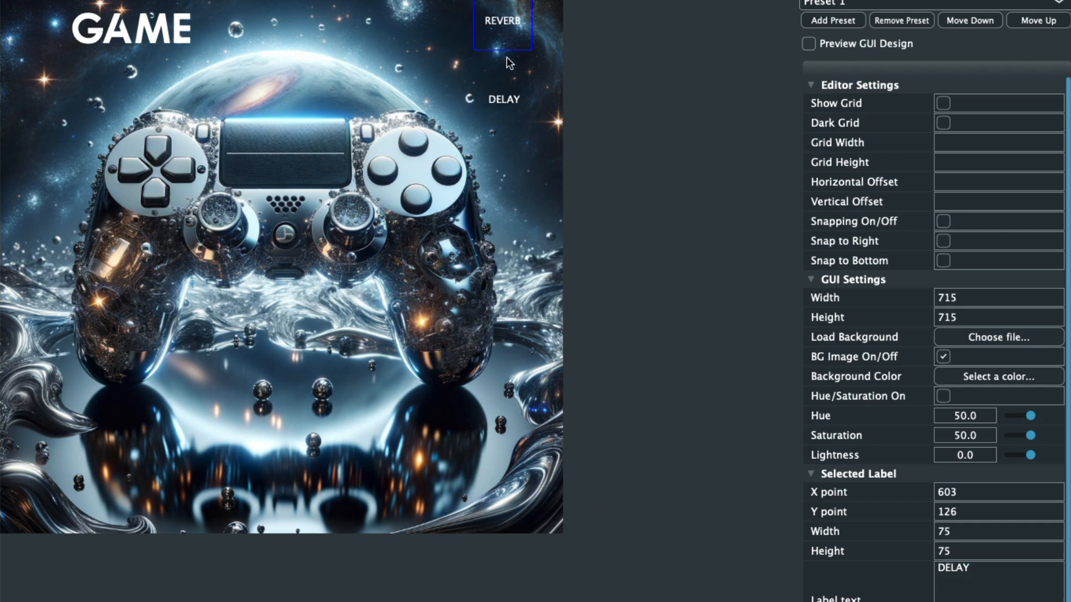
left_click_drag(518, 99, 520, 99)
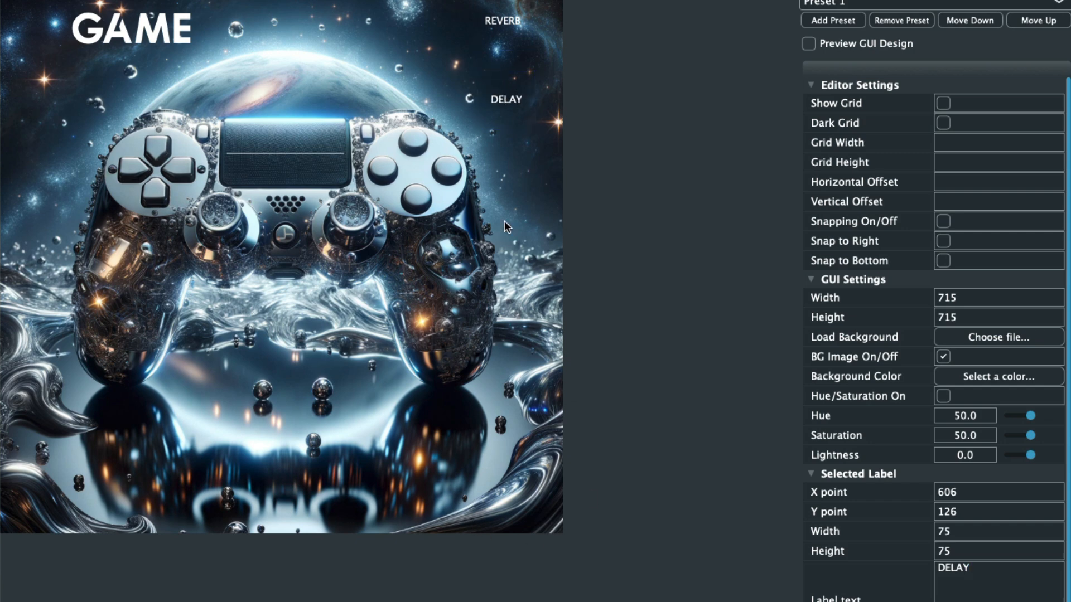
Step: Add a label reading FILTER below DELAY, aligned with it at about X 607, Y 226
left_click(225, 405)
right_click(225, 405)
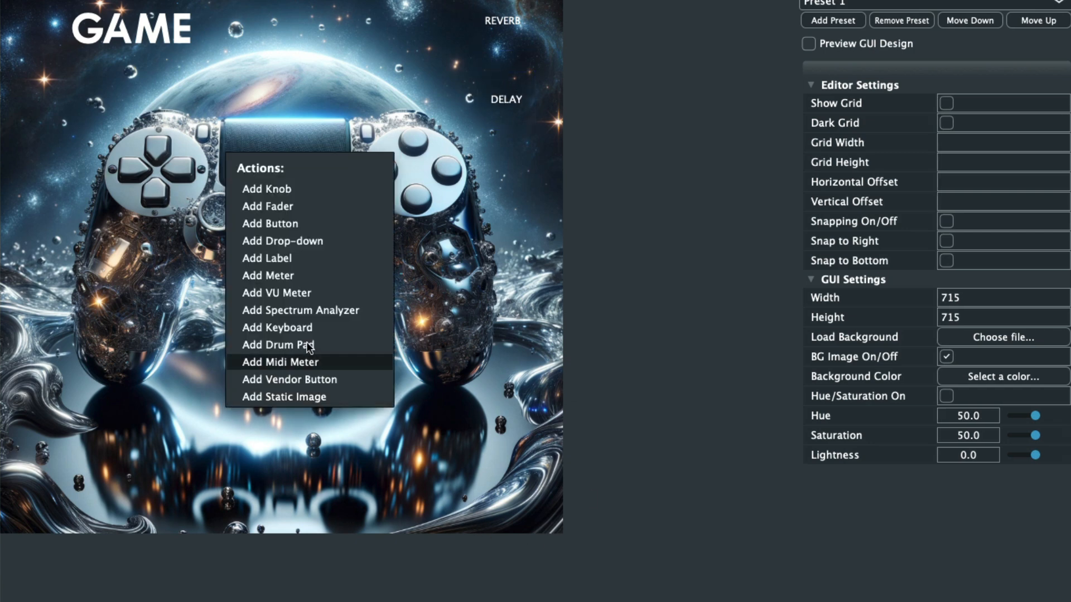
left_click(300, 258)
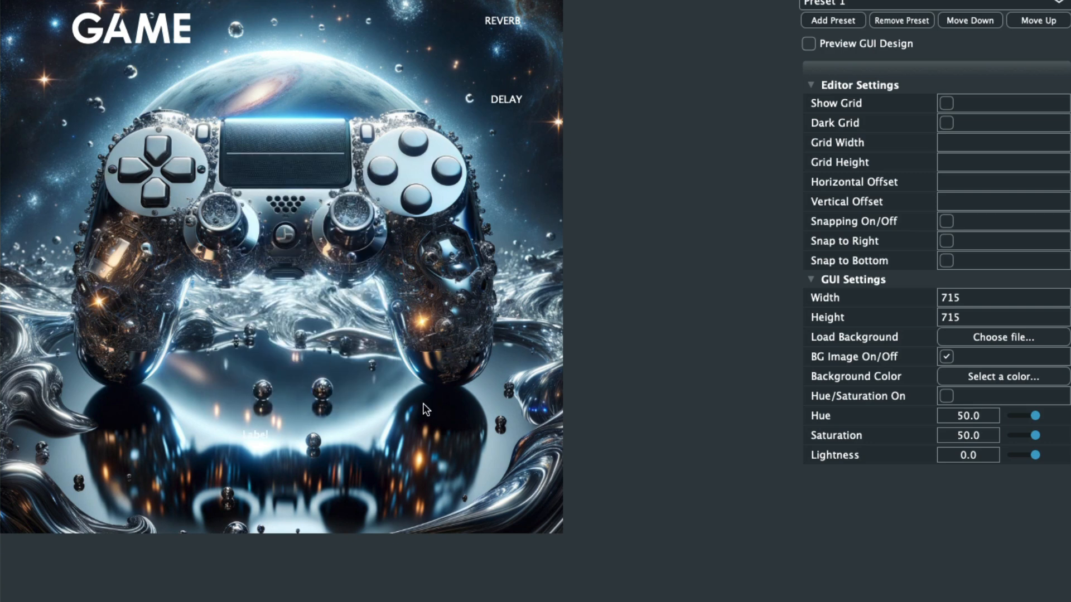
type("FILTER")
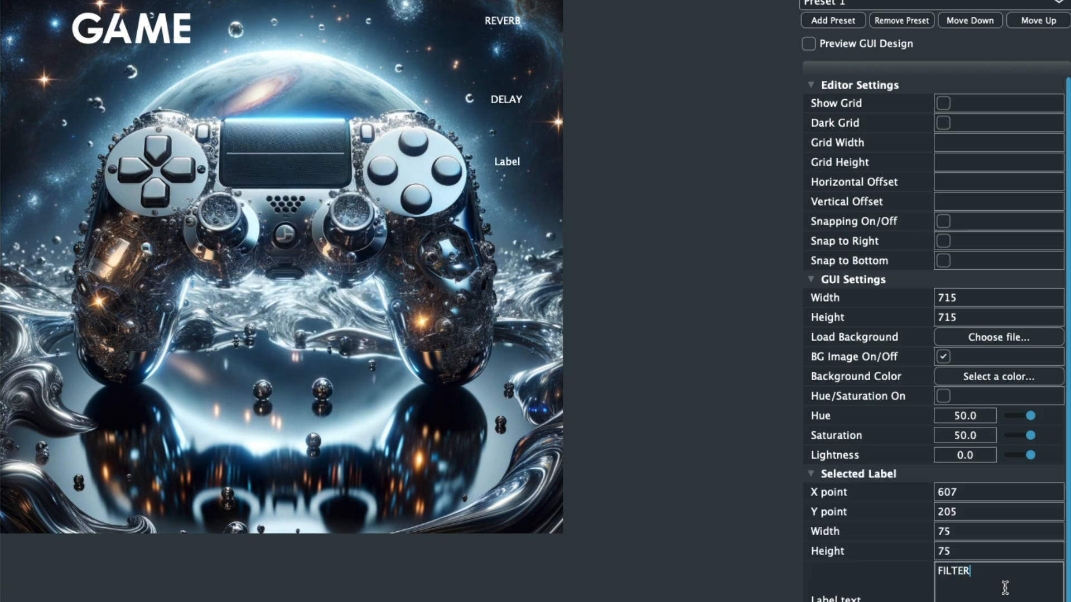
left_click(745, 511)
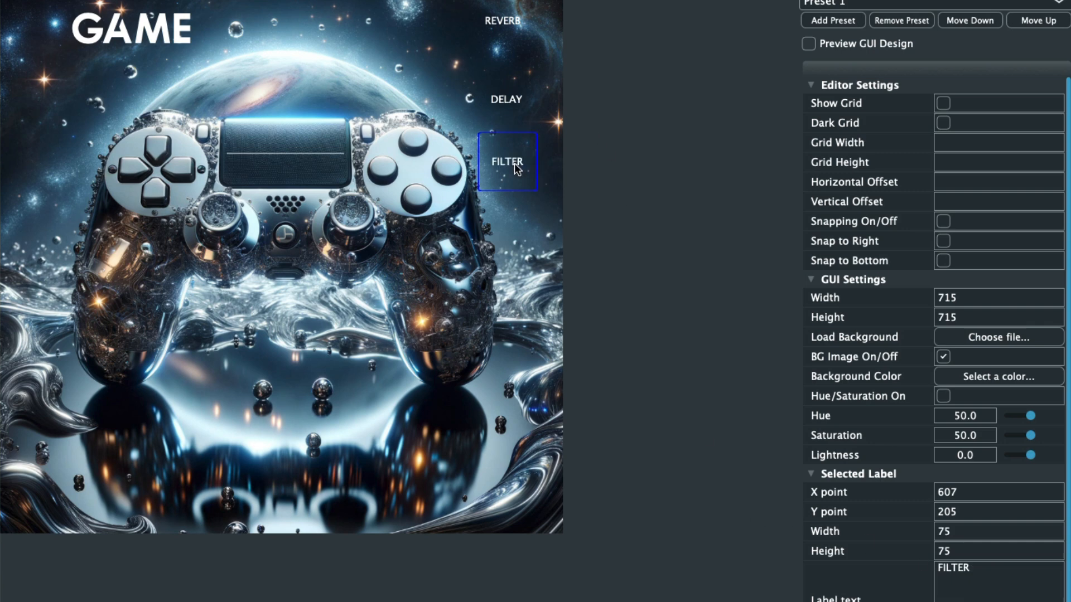
left_click_drag(518, 169, 517, 181)
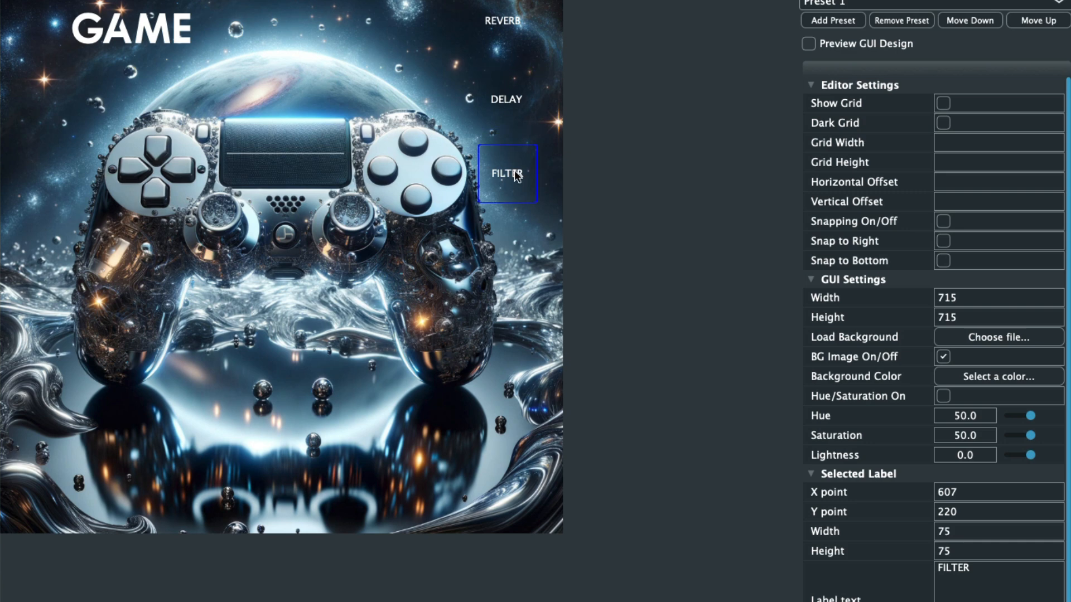
left_click_drag(518, 176, 517, 180)
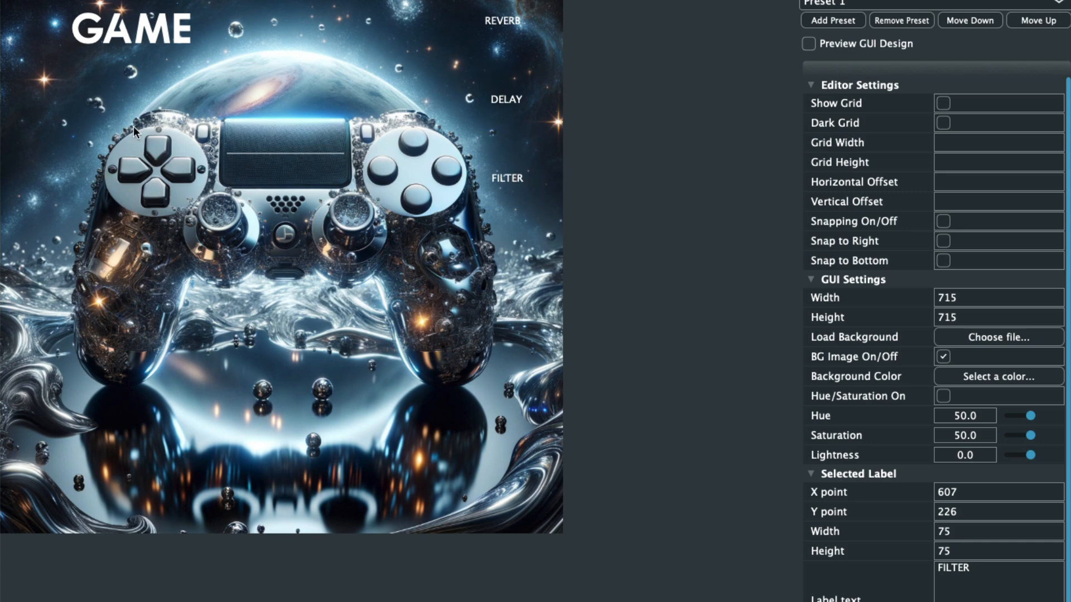
Step: Add a drop-down about 214 by 58 with centered text, placed below the controller between its grips at about X 255, Y 472
right_click(301, 48)
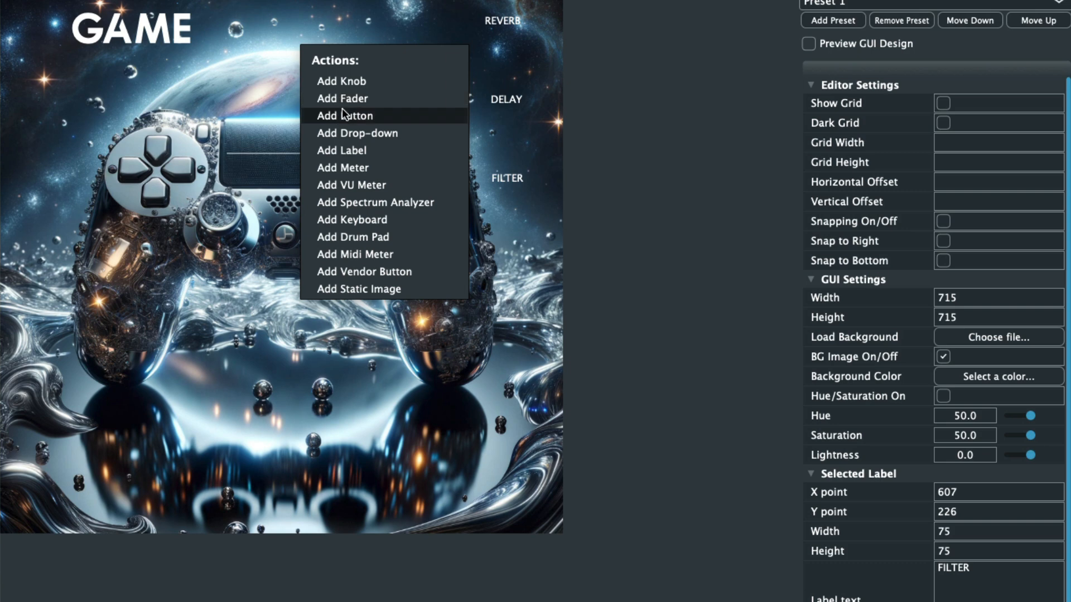
left_click(341, 134)
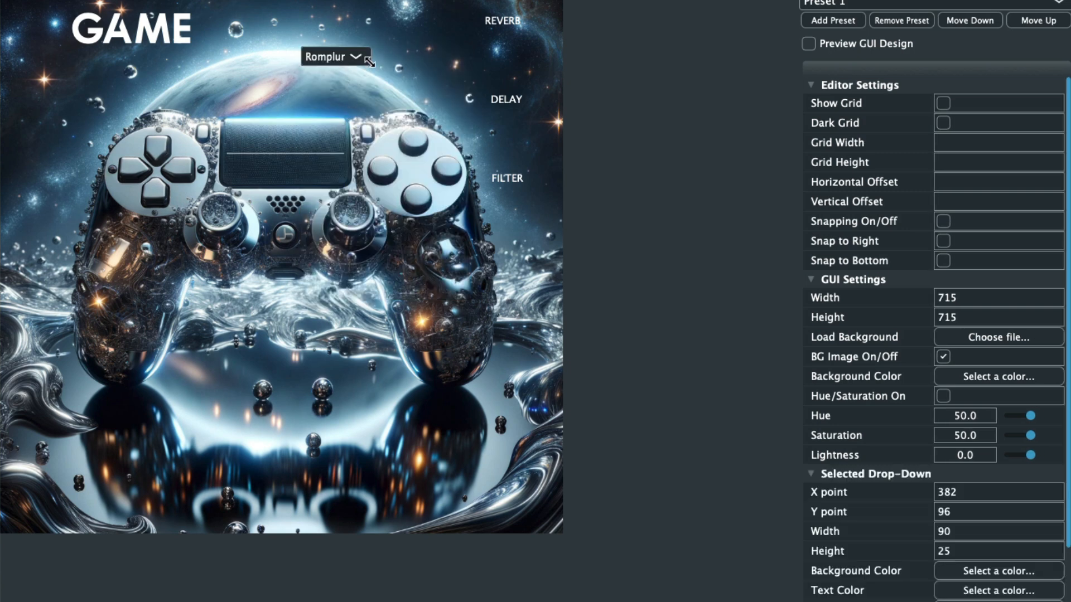
left_click_drag(371, 64, 459, 90)
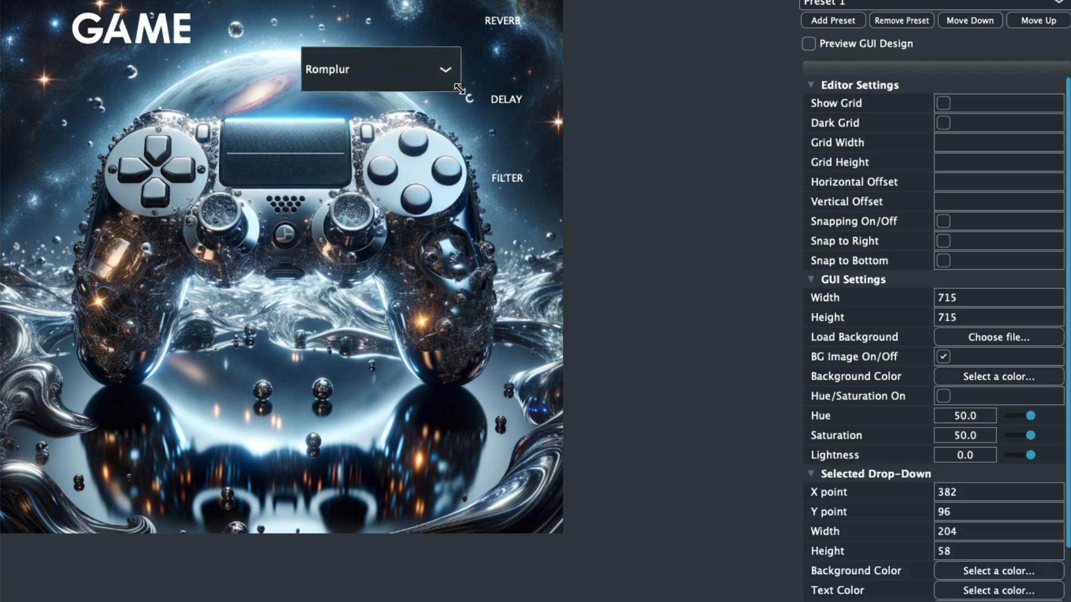
left_click_drag(400, 64, 298, 388)
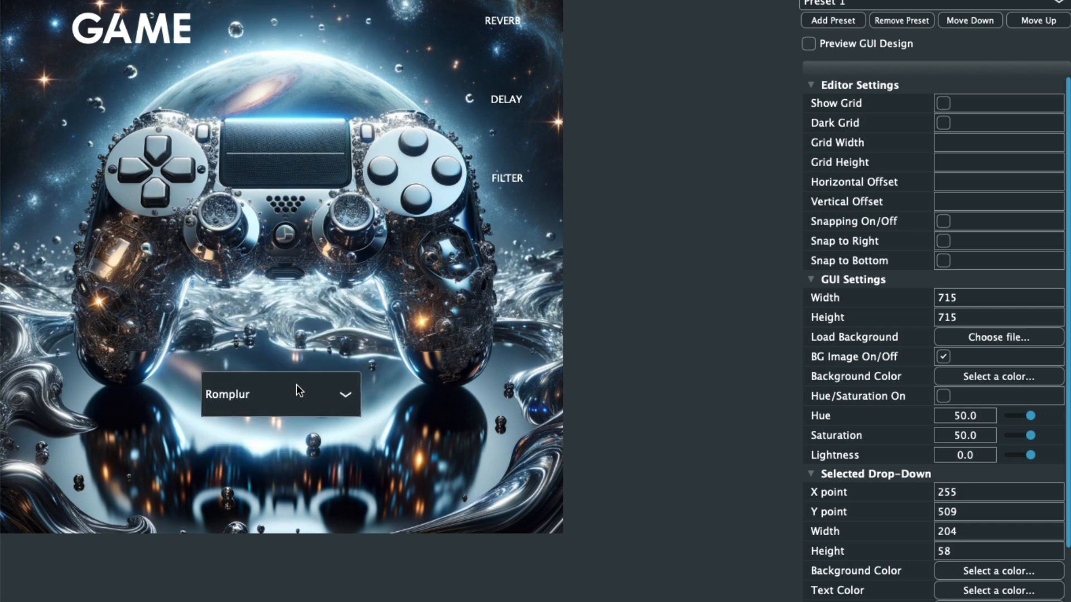
scroll(832, 514, "down", 3)
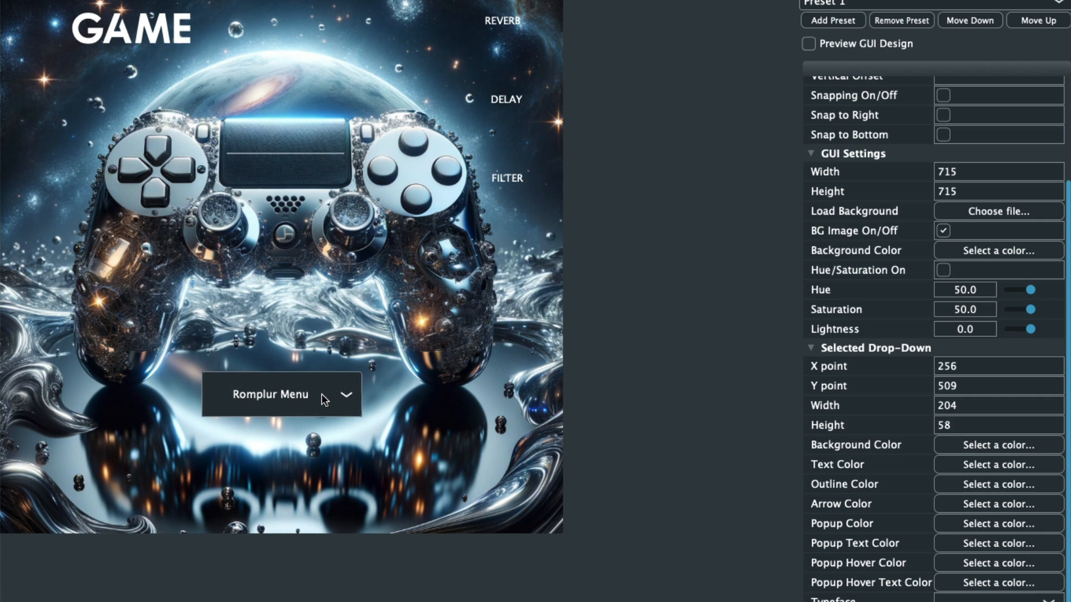
left_click_drag(323, 397, 309, 368)
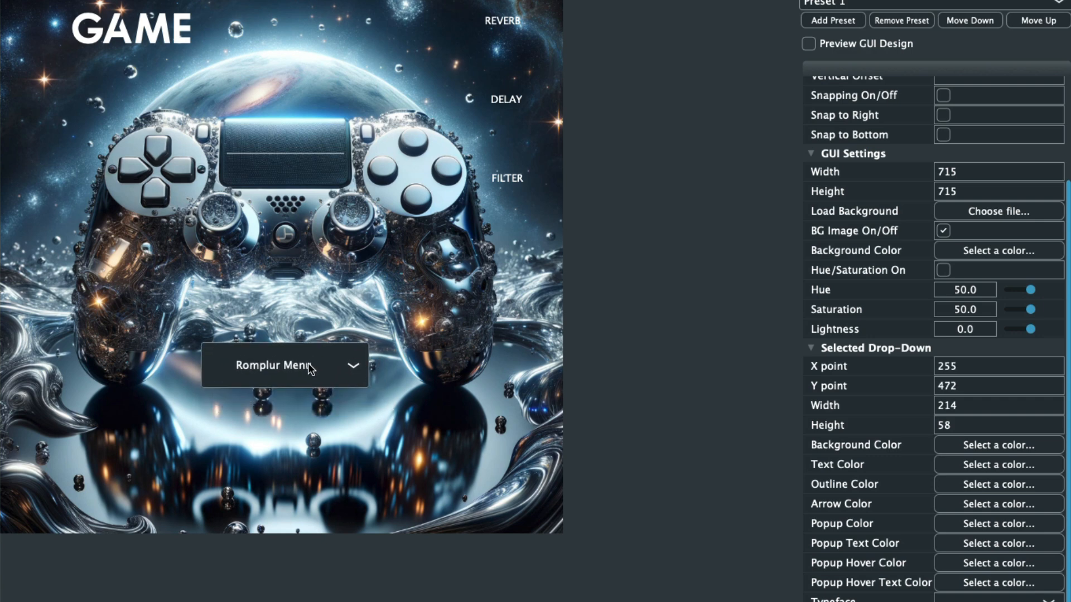
Step: Make the drop-down's background transparent and stack it directly under the GAME label, with the label raised to Y 0
left_click(959, 443)
left_click_drag(1054, 588, 1026, 585)
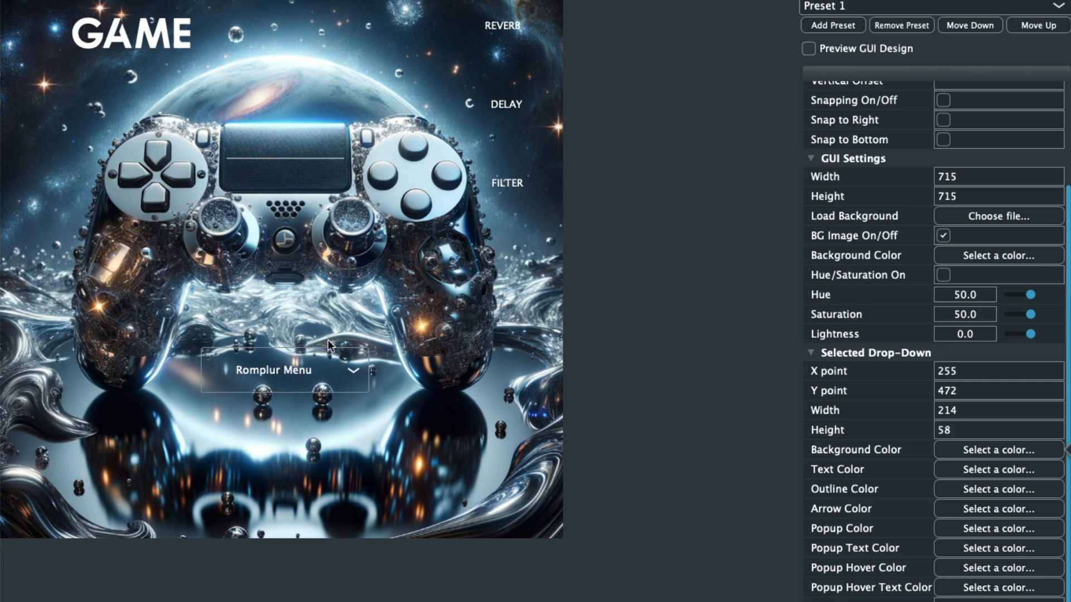
left_click_drag(286, 367, 125, 82)
left_click_drag(122, 32, 103, 22)
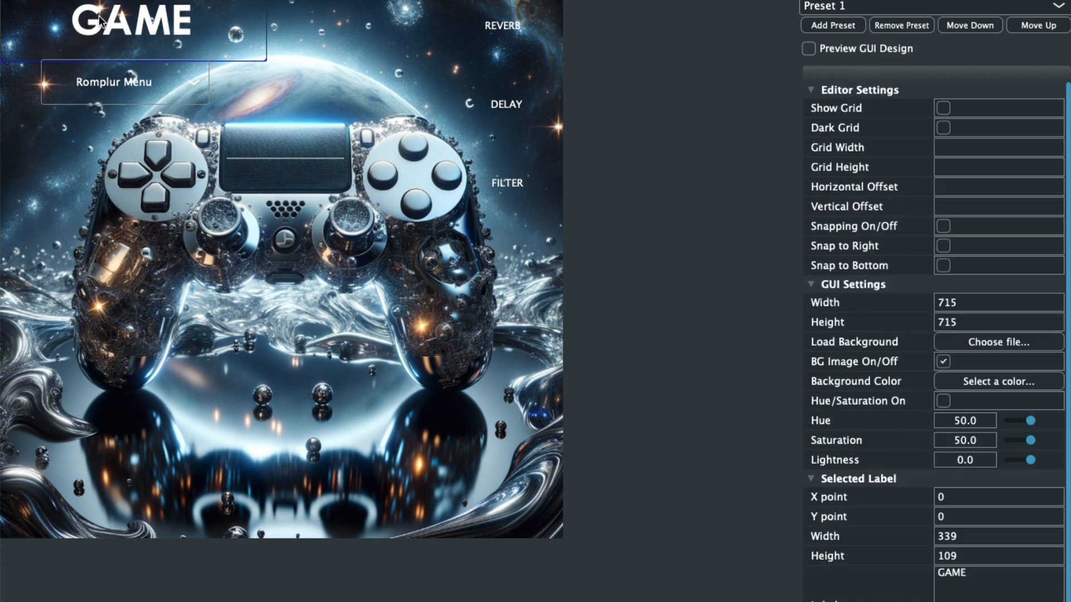
Step: Move the drop-down so it is centered beneath the GAME label at about X 75, Y 87
left_click_drag(148, 90, 157, 80)
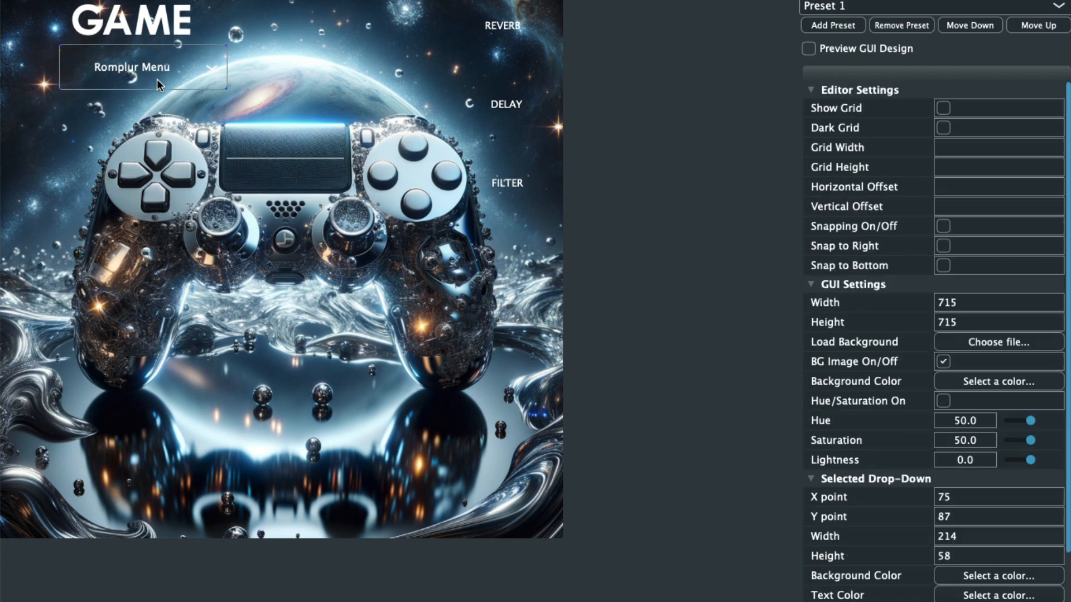
Step: Add a keyboard spanning the full width of the interface's bottom edge at X 0, Y 655, sized 715 by 60
right_click(209, 444)
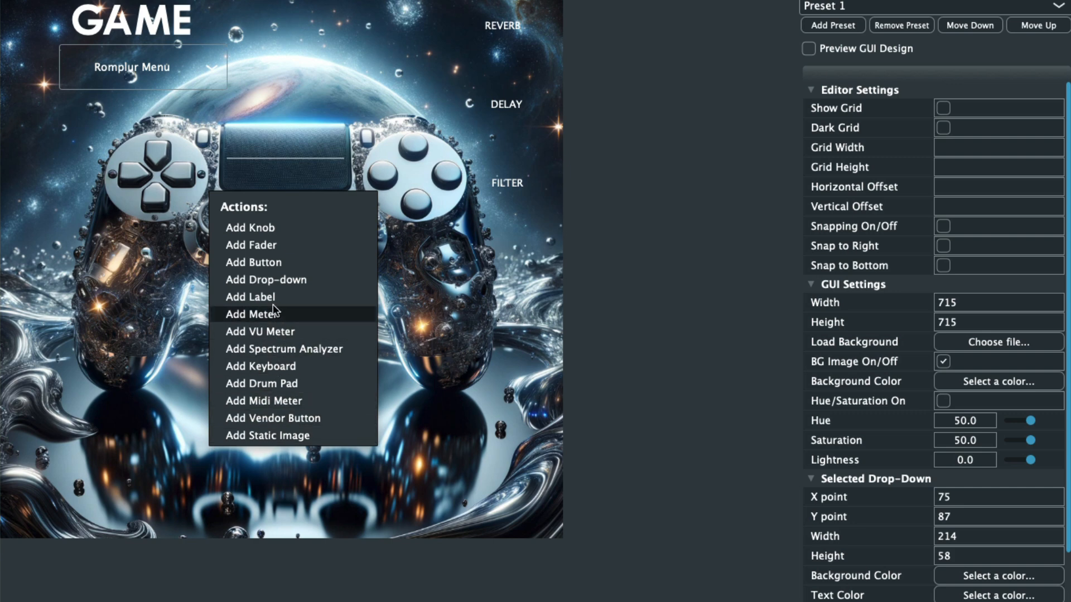
left_click(270, 371)
left_click_drag(293, 453, 97, 500)
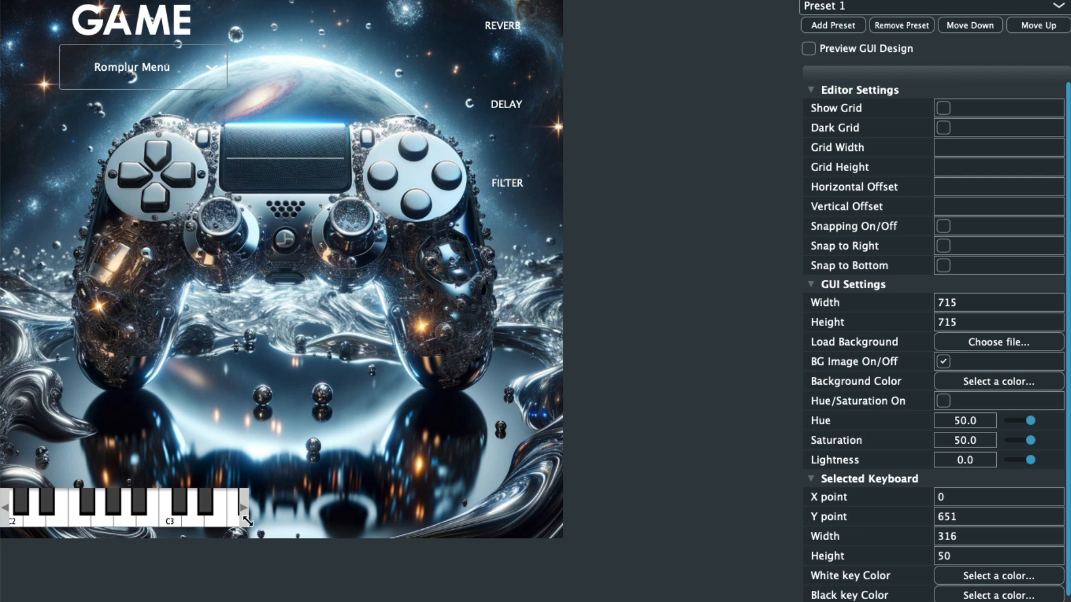
left_click_drag(243, 517, 568, 528)
left_click_drag(569, 471, 578, 473)
left_click_drag(514, 459, 514, 463)
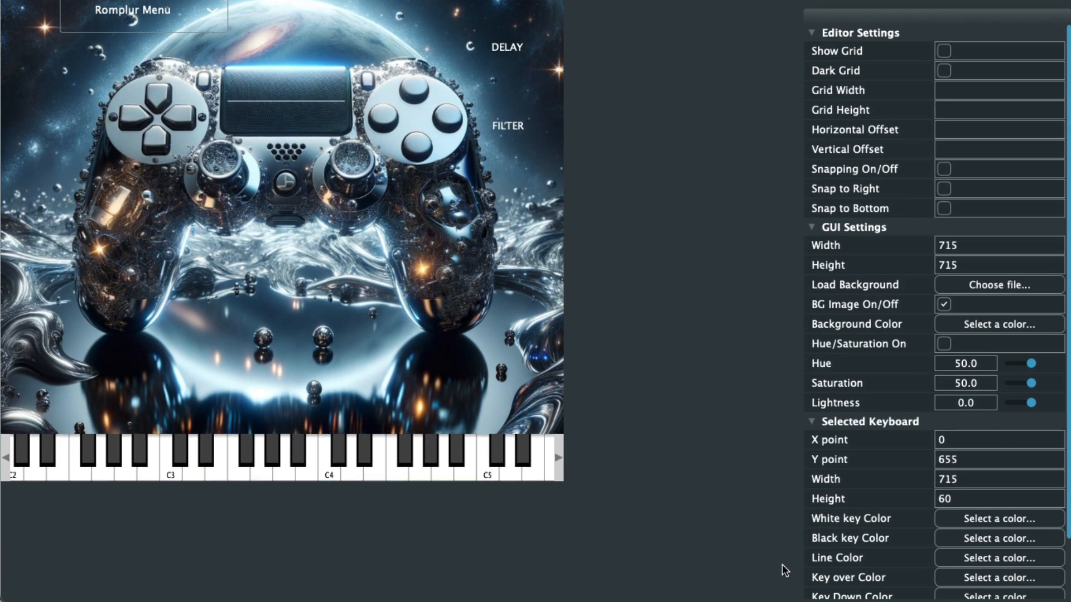
Step: Set the keyboard's key size to about 0.596 and its range to 48 to 66
scroll(851, 543, "down", 3)
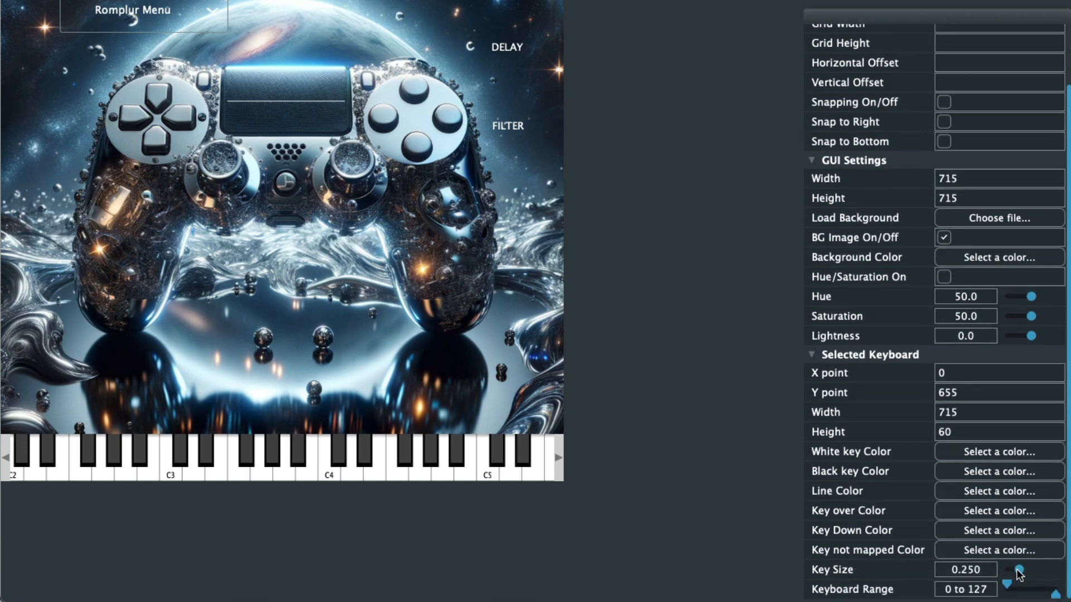
left_click_drag(1021, 572, 1037, 574)
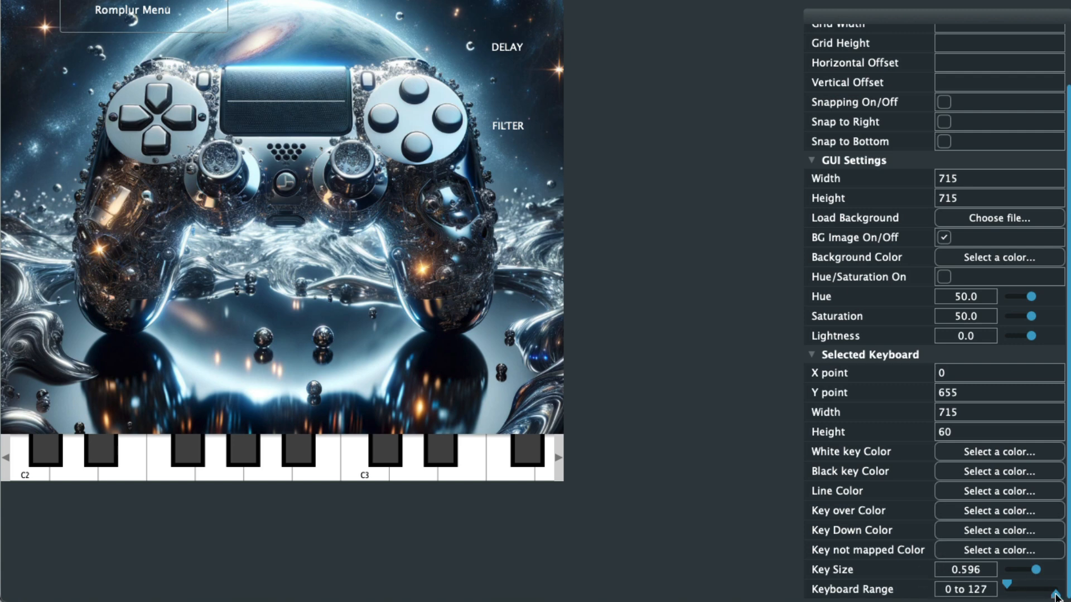
left_click_drag(1056, 595, 1032, 596)
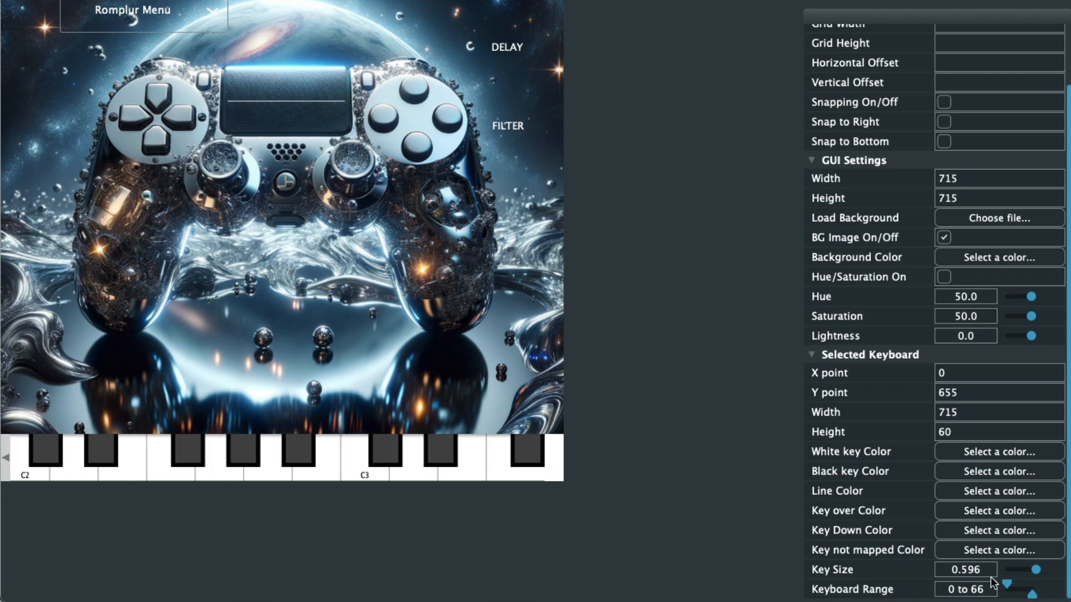
left_click_drag(1009, 583, 1026, 590)
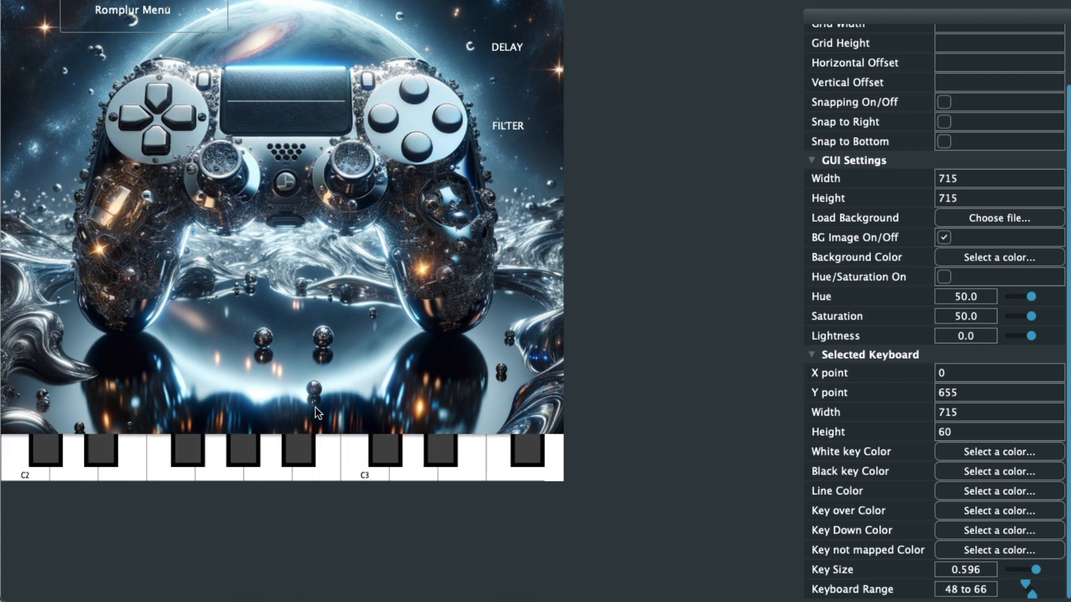
Step: Make the keyboard's white key color semi-transparent so the background image shows through, and deselect the keyboard
left_click(961, 451)
left_click_drag(1070, 452, 1067, 452)
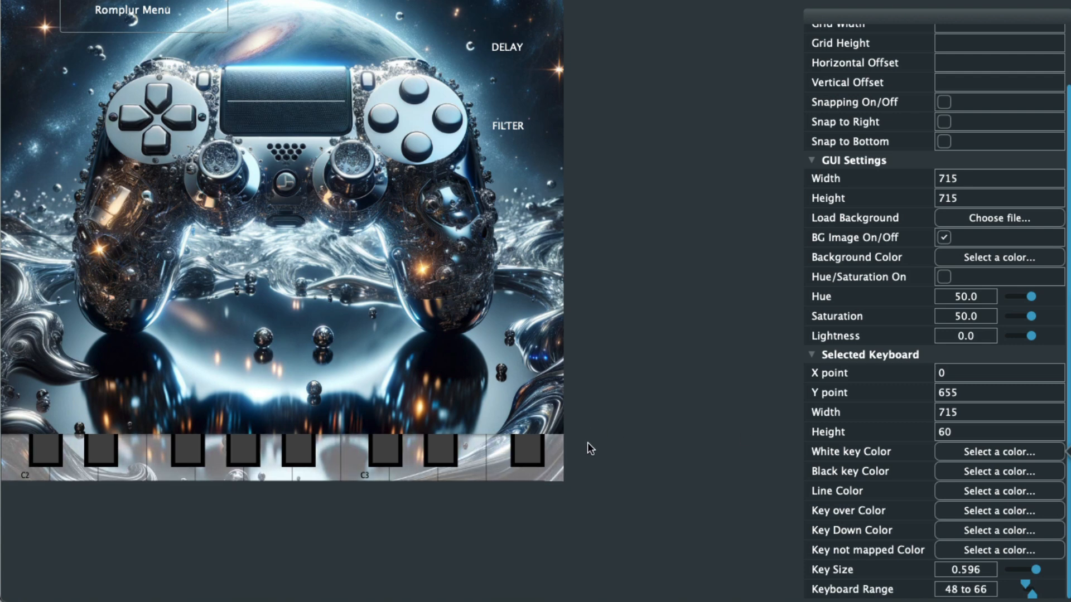
left_click(303, 325)
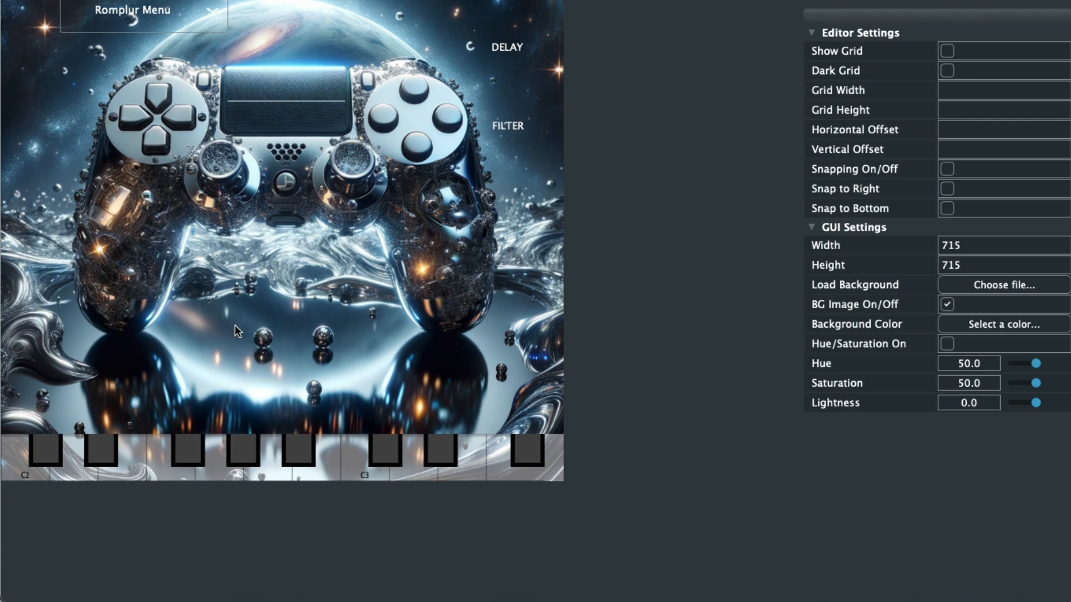
Step: Add a label between the controller grips at about X 276, Y 466 and set its text to A - D - S - R
right_click(174, 338)
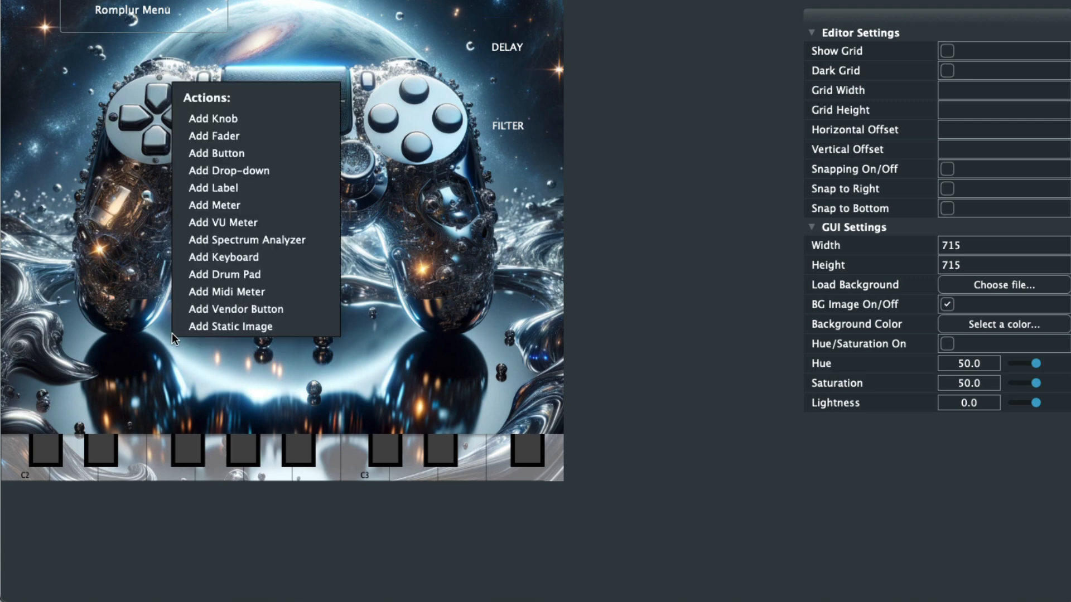
left_click(222, 188)
left_click(194, 372)
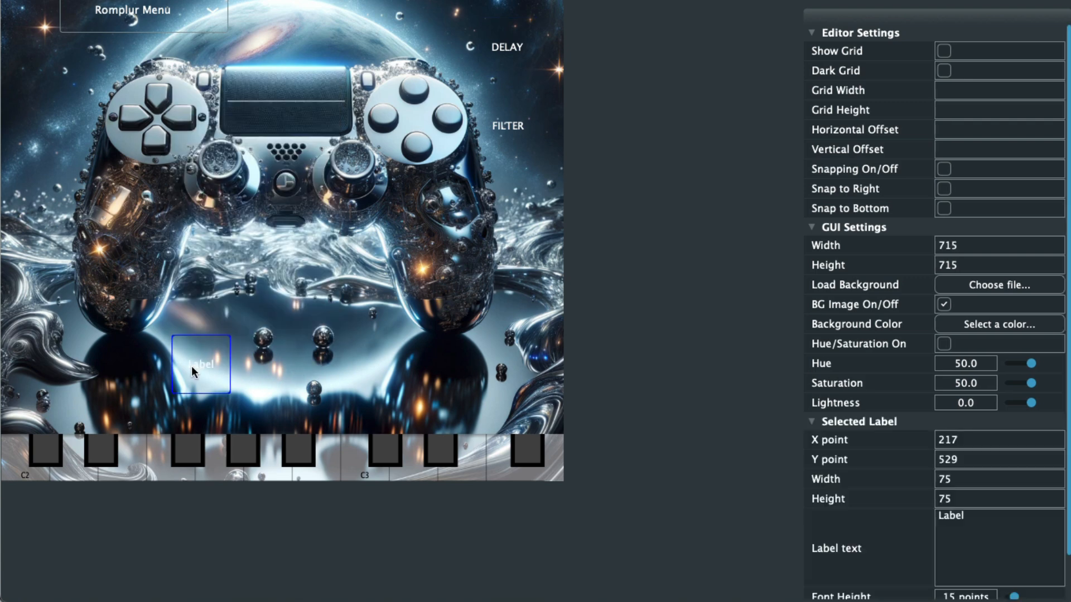
left_click_drag(193, 372, 264, 327)
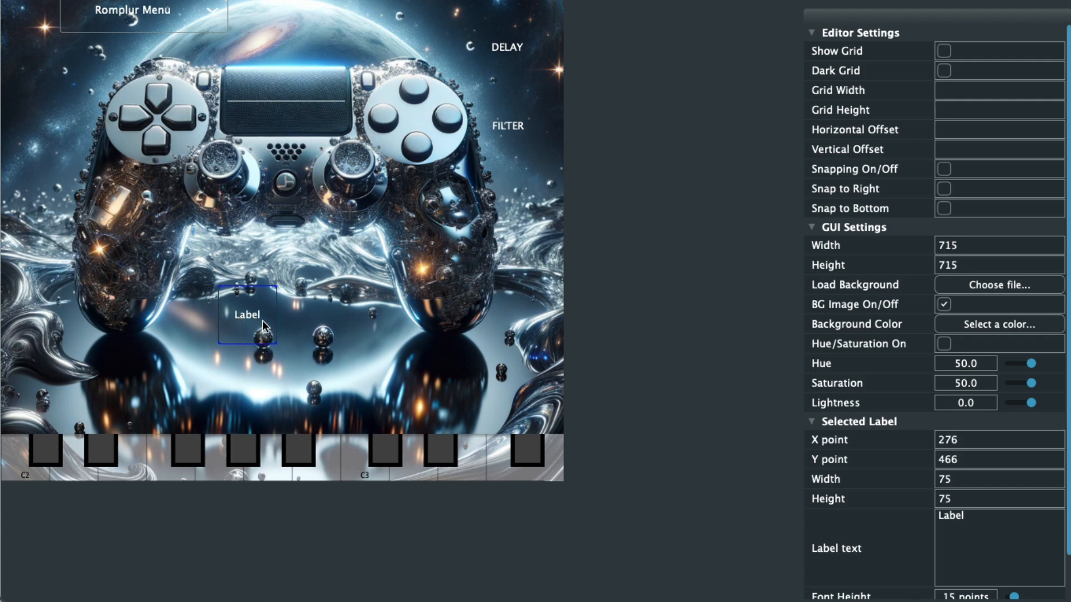
left_click(1017, 525)
key("BackSpace")
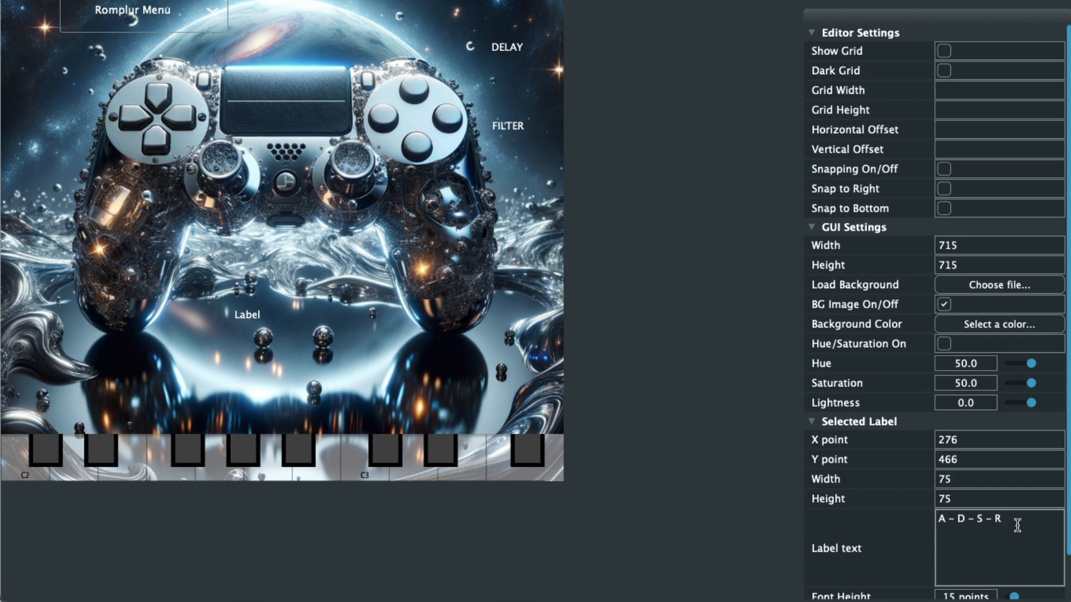
left_click(748, 533)
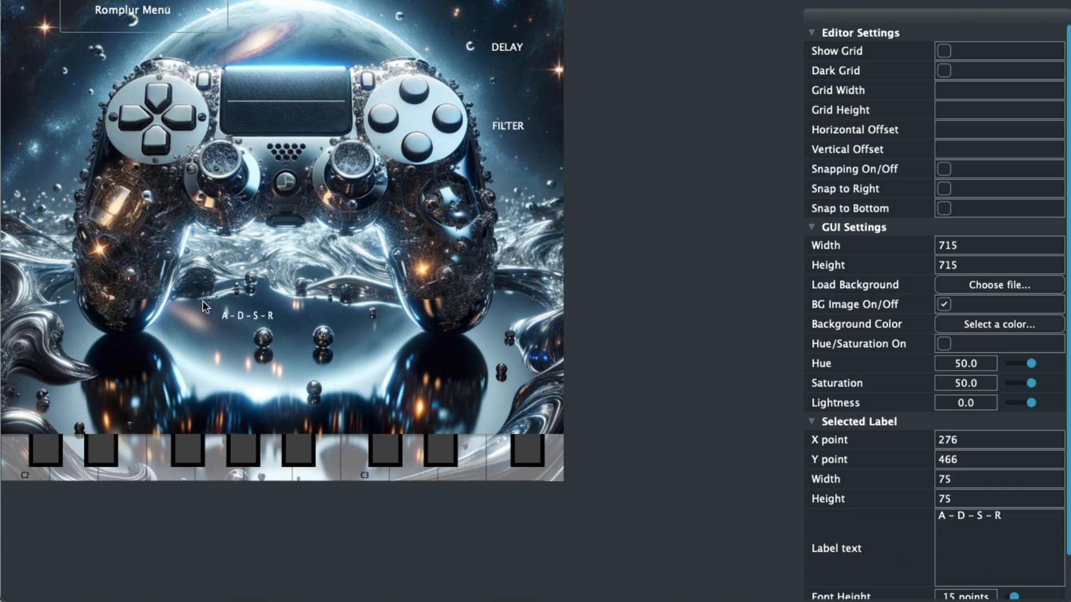
Step: Enlarge the ADSR label's font height to 37 points, widen the label to fit its text, and recenter it below the controller
scroll(1029, 545, "down", 2)
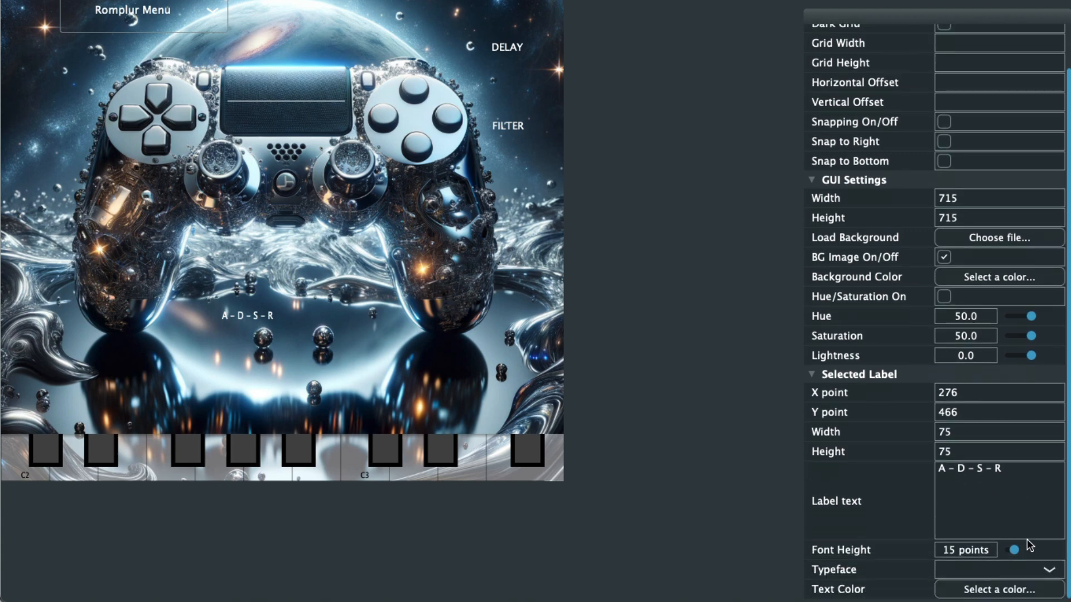
left_click_drag(1014, 551, 1030, 552)
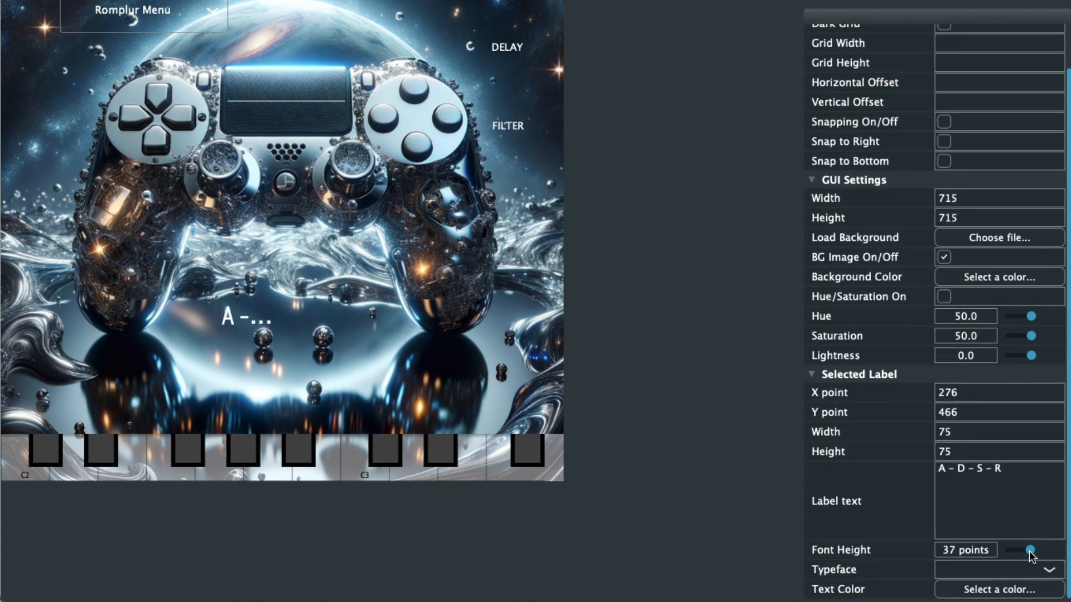
left_click_drag(276, 341, 409, 352)
left_click_drag(365, 322, 342, 315)
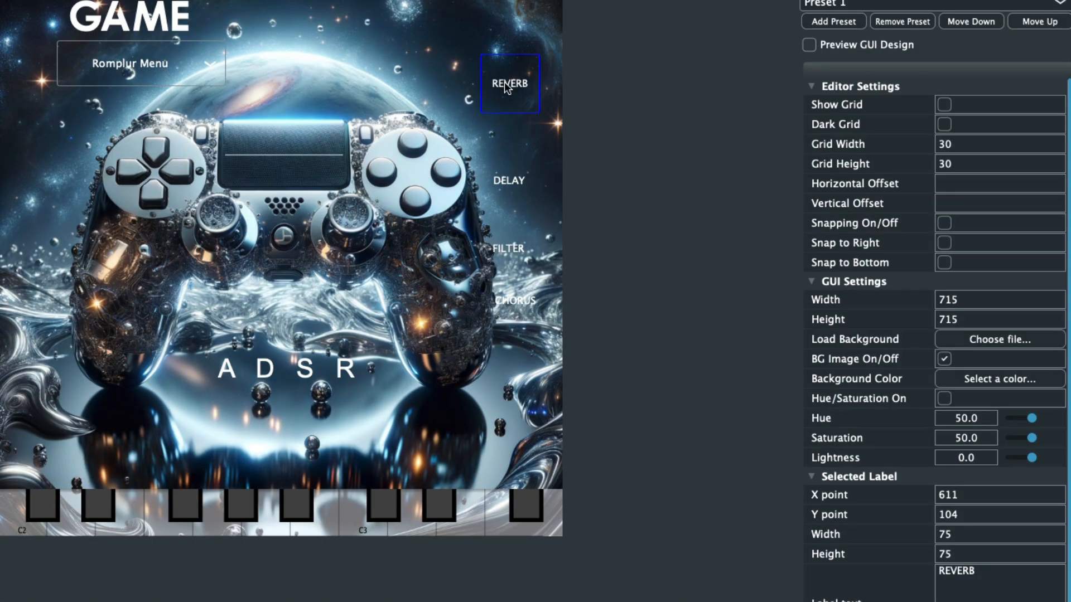
Step: Arrange the REVERB, DELAY, FILTER and CHORUS labels in a row beside GAME at about X 318, 413, 512 and 608, Y 22
left_click_drag(506, 88, 274, 22)
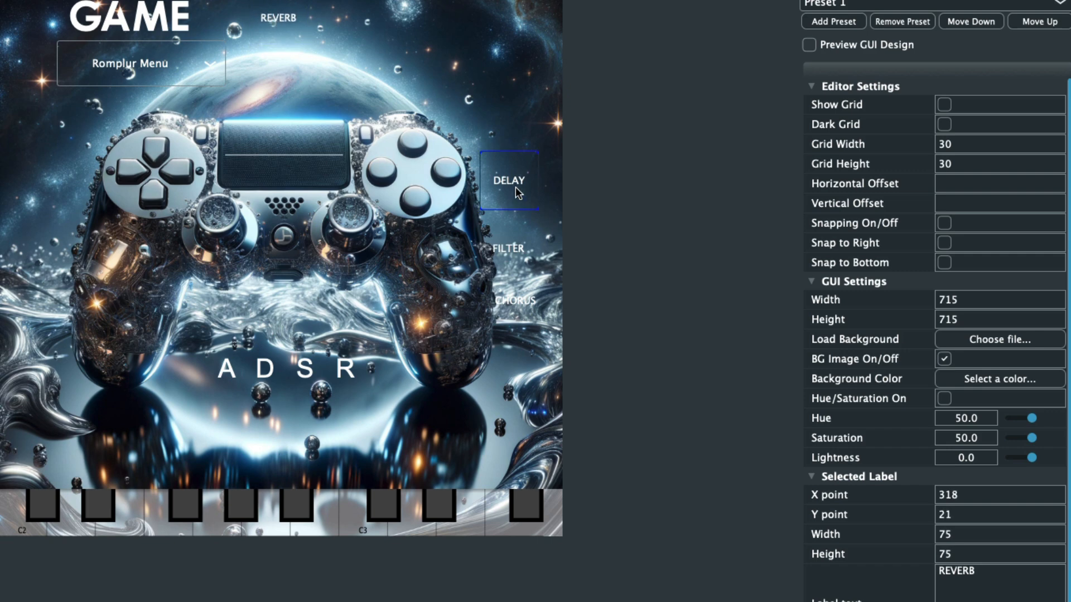
left_click_drag(510, 184, 361, 29)
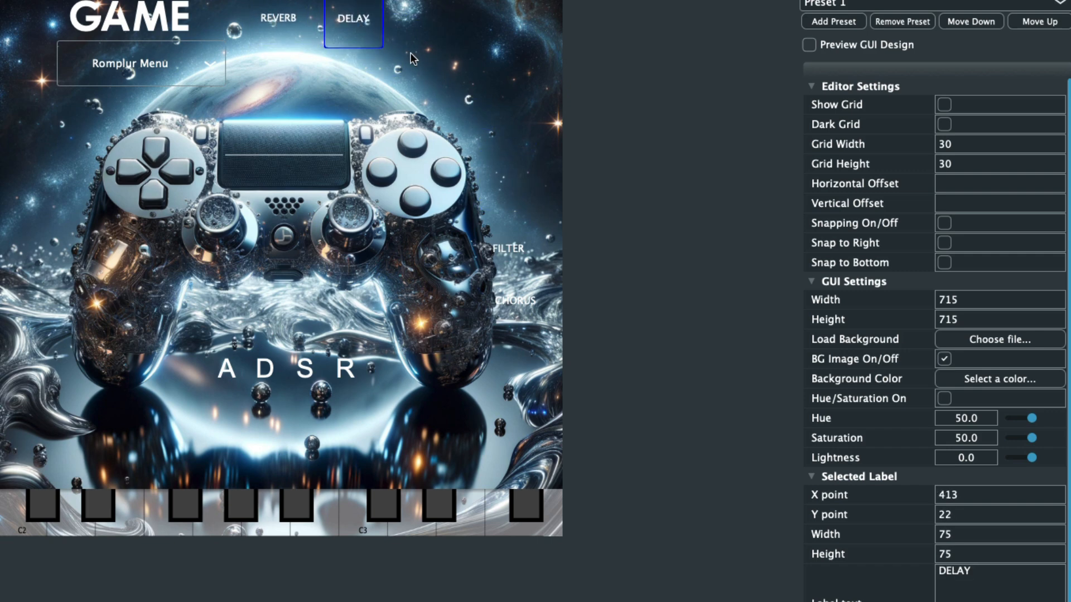
left_click_drag(510, 252, 435, 24)
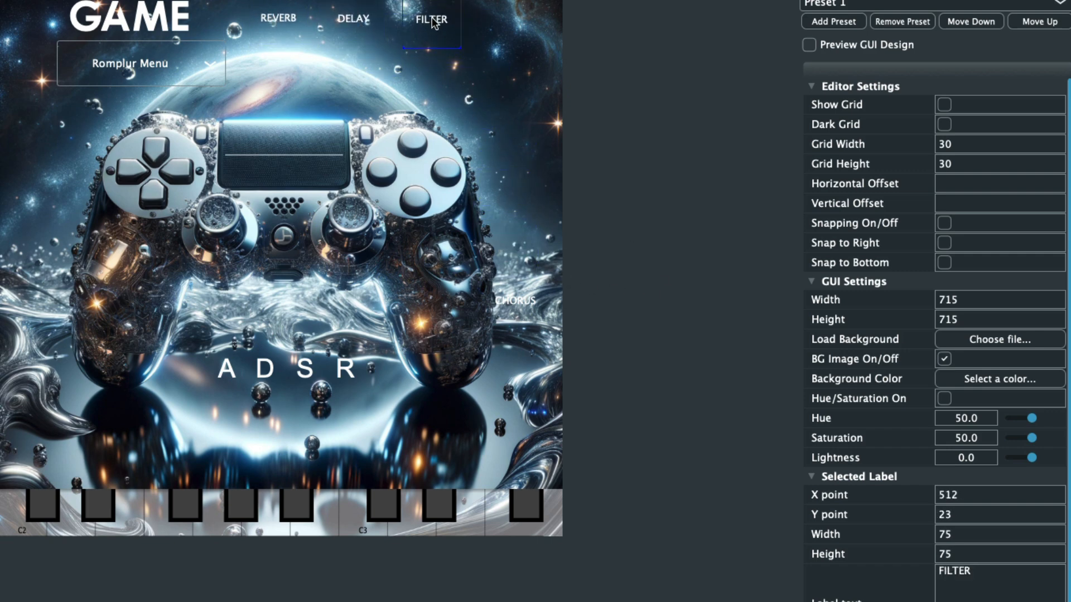
left_click_drag(527, 308, 522, 27)
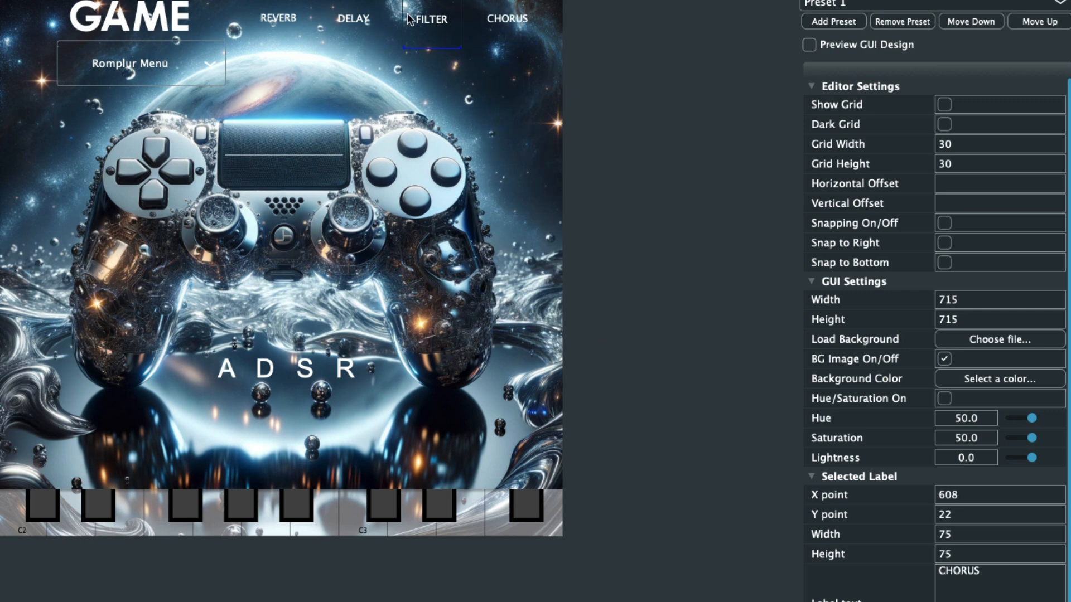
left_click(274, 30)
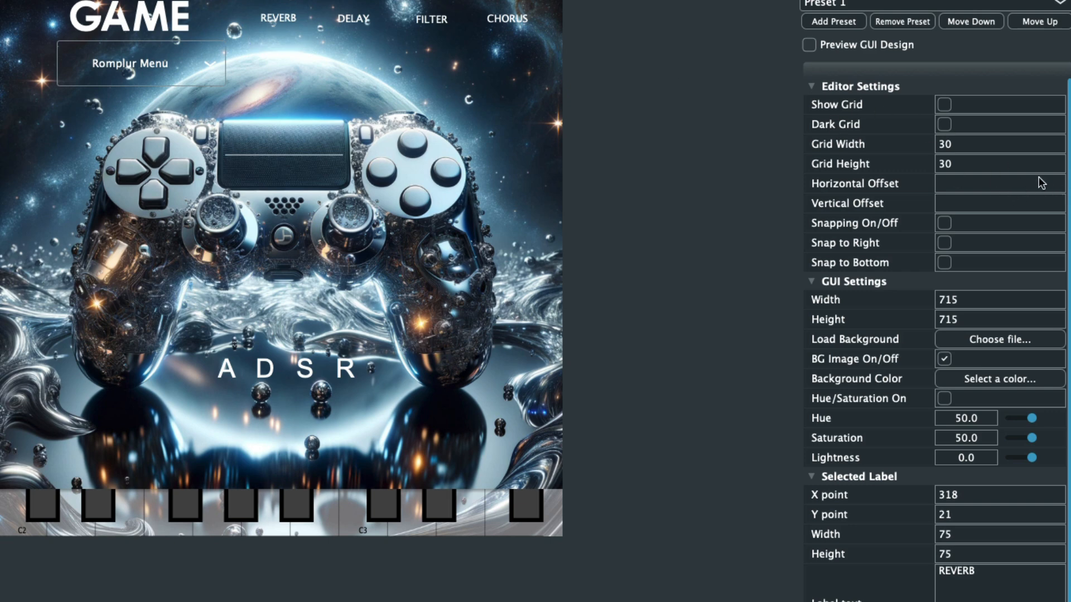
Step: Try the grid and snapping by placing the FILTER label at X 510, Y 30, and switch both off again
left_click(944, 104)
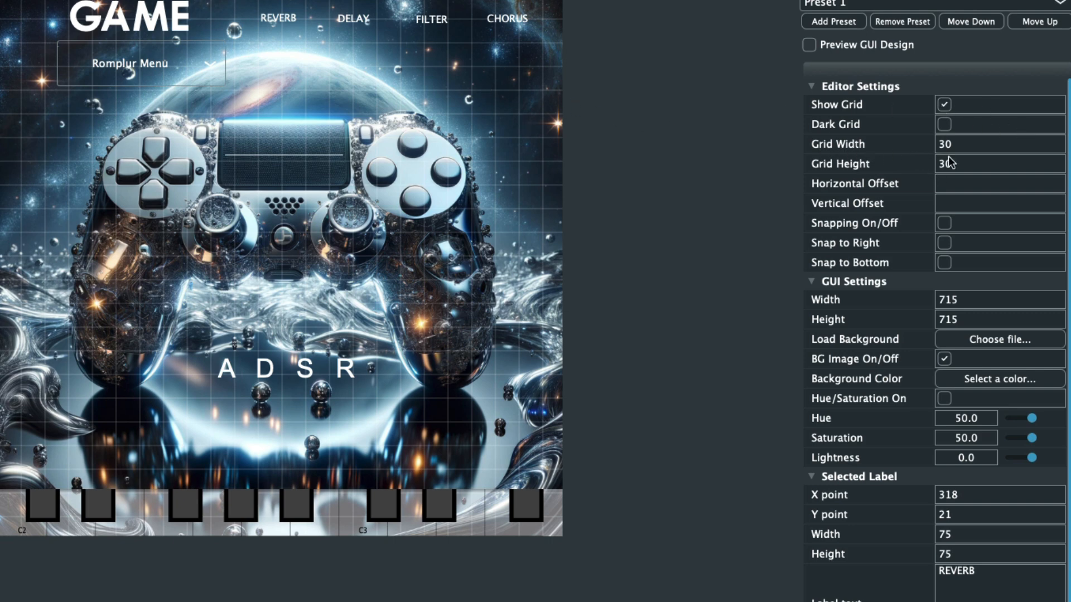
left_click(944, 223)
left_click(440, 26)
left_click_drag(440, 25, 455, 47)
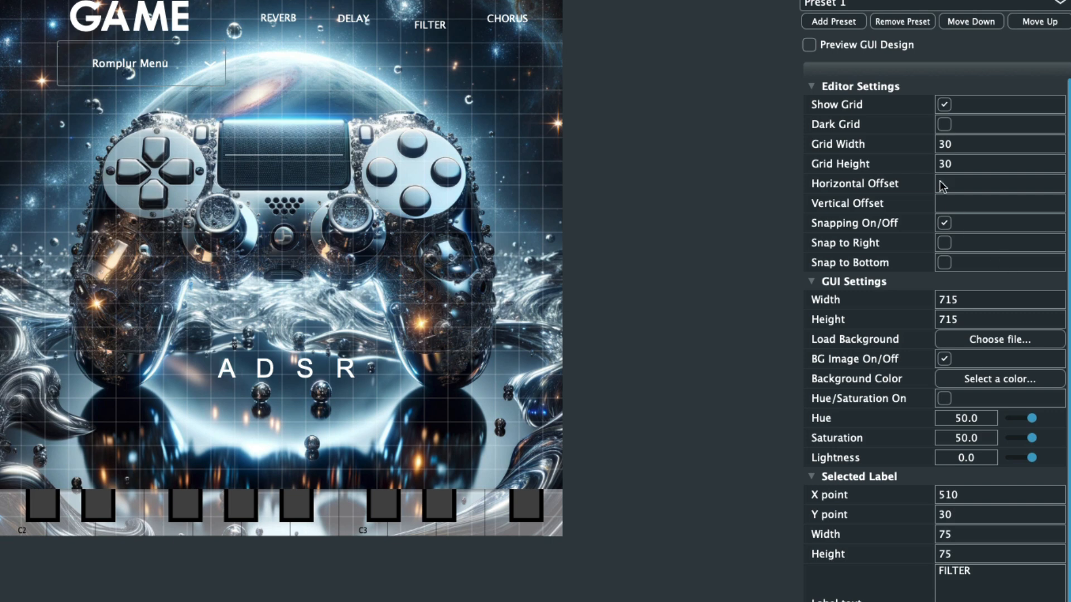
left_click(944, 105)
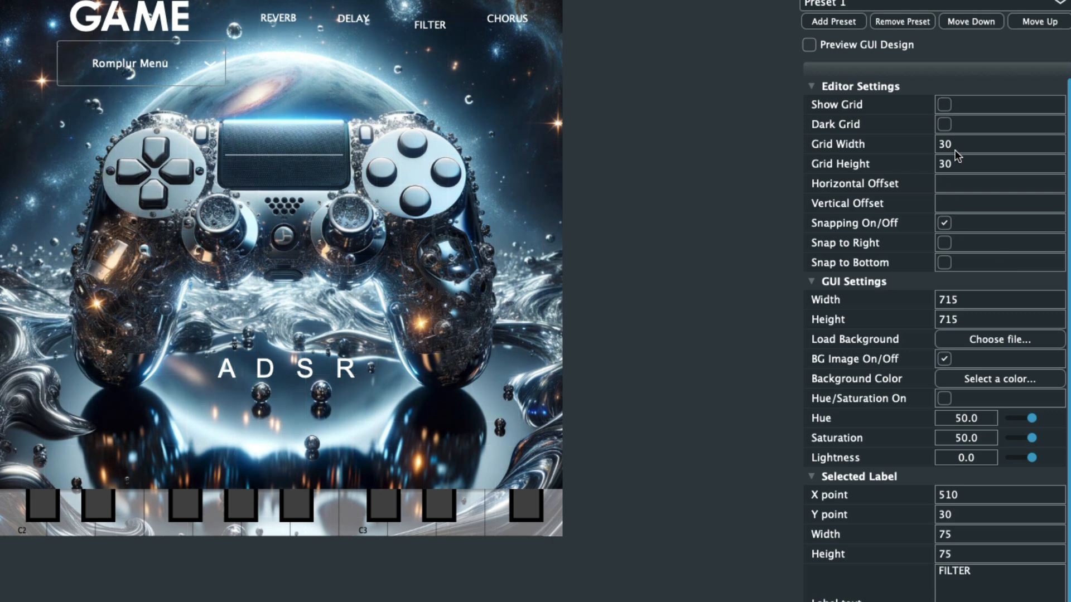
left_click(944, 223)
Step: Realign the FILTER label with the other effect labels at about X 506, Y 21, and deselect it
left_click_drag(435, 29, 432, 22)
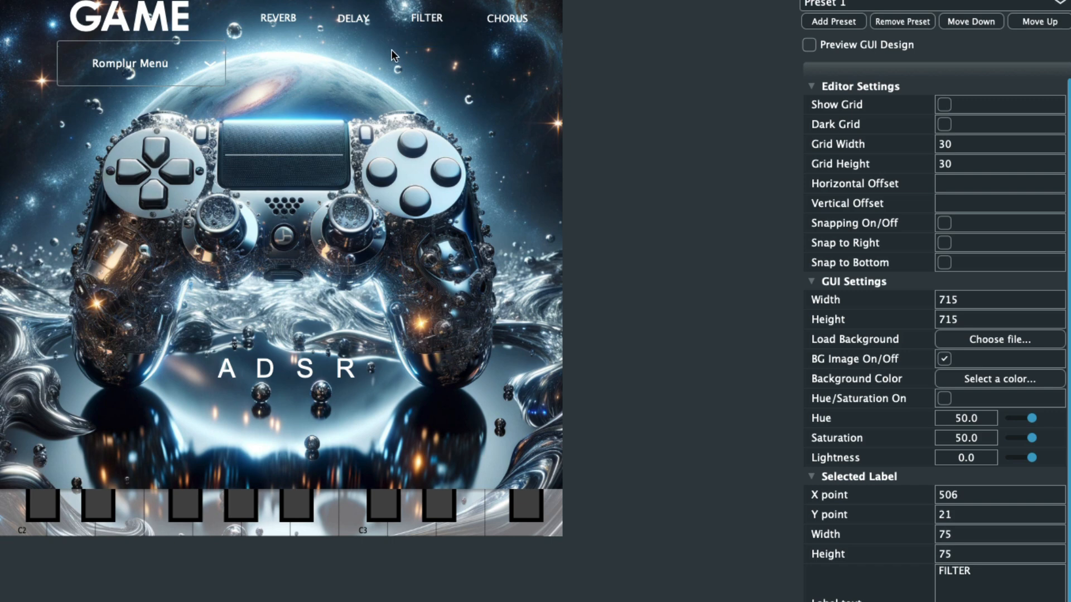
left_click(292, 55)
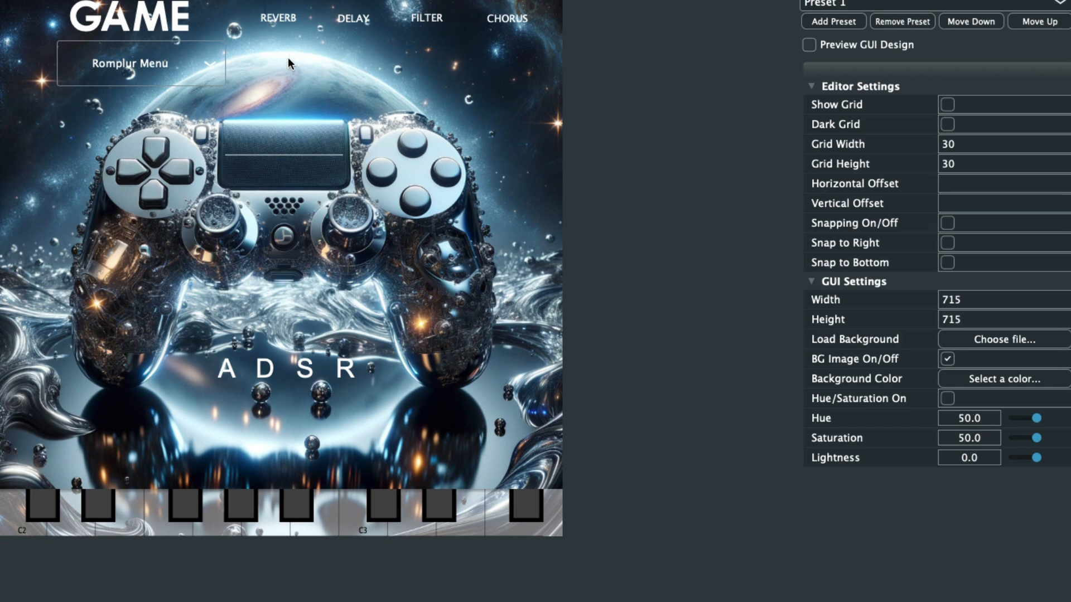
Step: Add a knob and place it directly beneath the REVERB label at about X 330, Y 74
right_click(288, 58)
left_click(336, 93)
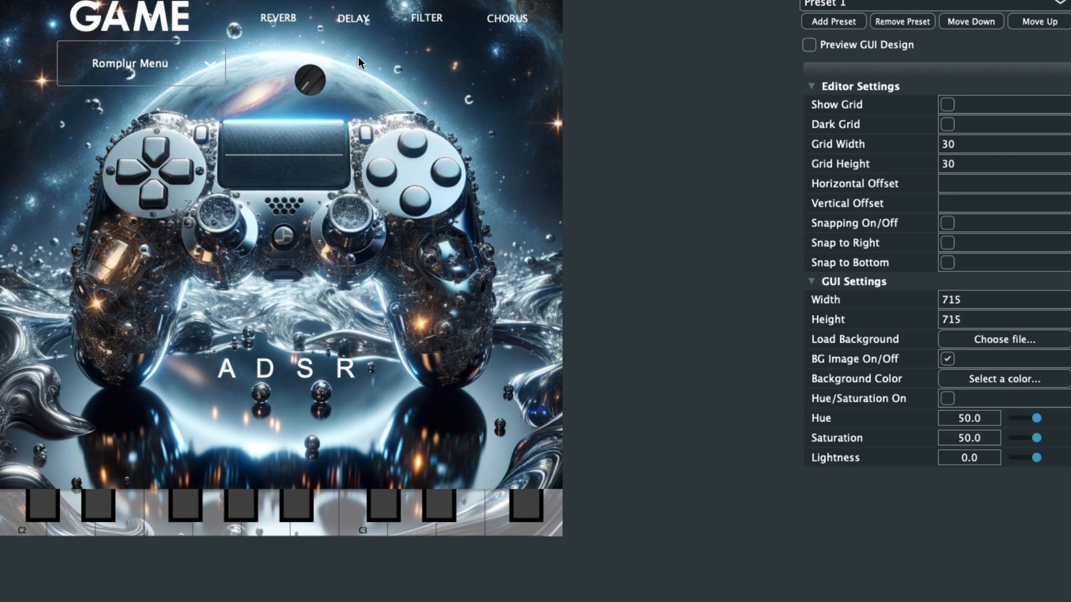
left_click_drag(310, 85, 284, 51)
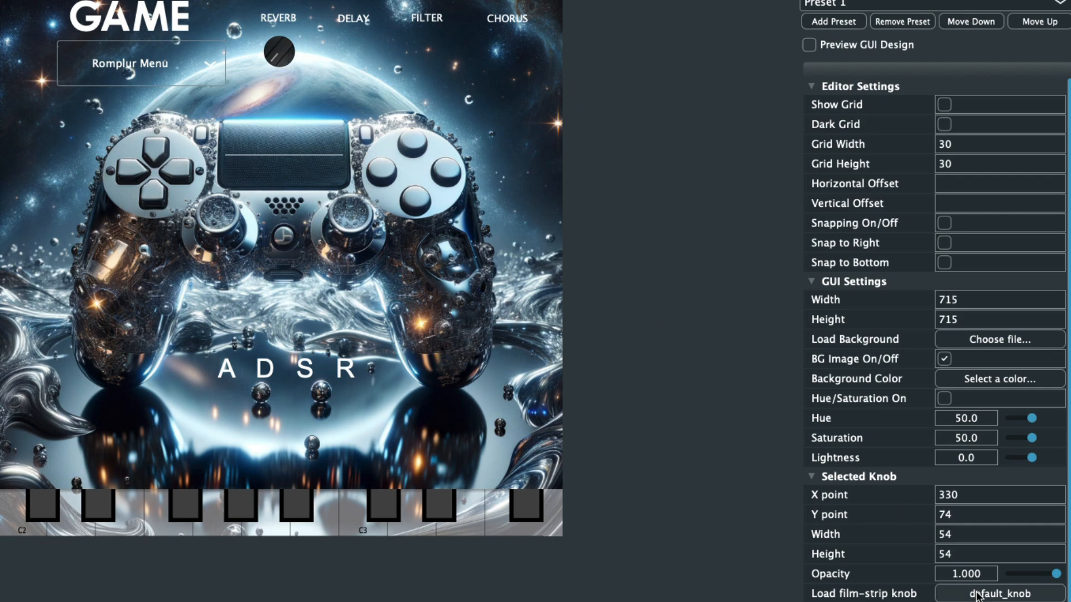
Step: Load the Light Blue knob LED.png film-strip into the REVERB knob and shrink it to about 53 by 52 at X 330, Y 73
left_click(975, 593)
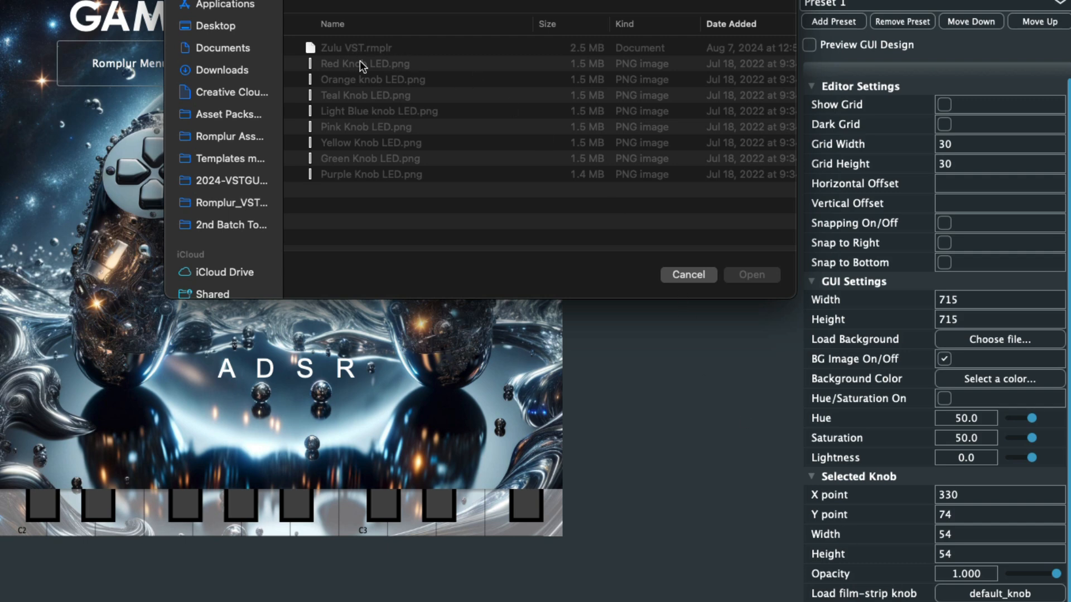
left_click(365, 116)
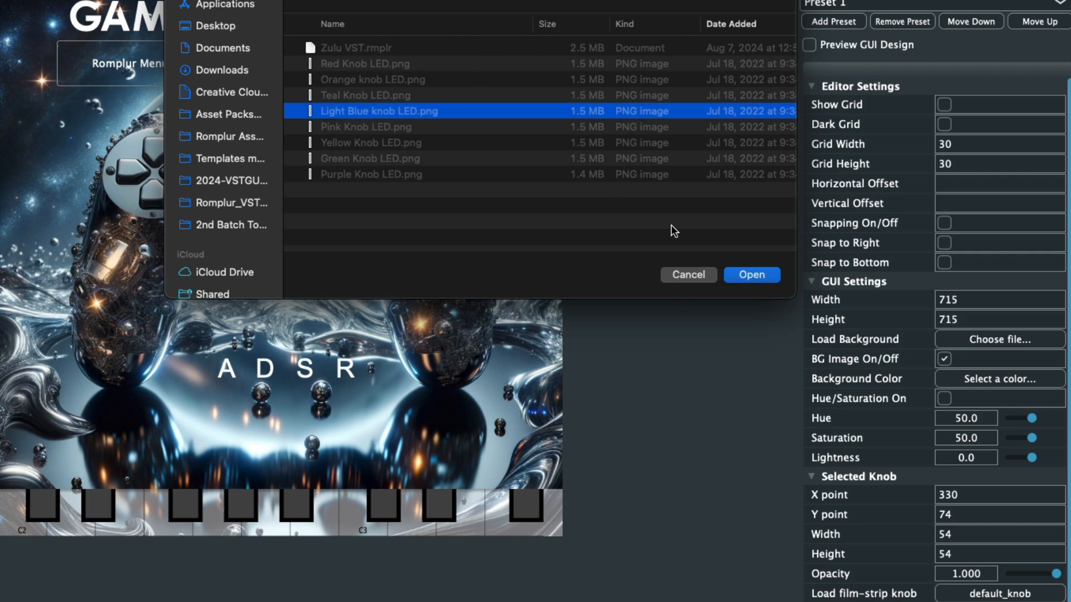
left_click(767, 274)
left_click_drag(306, 101, 306, 99)
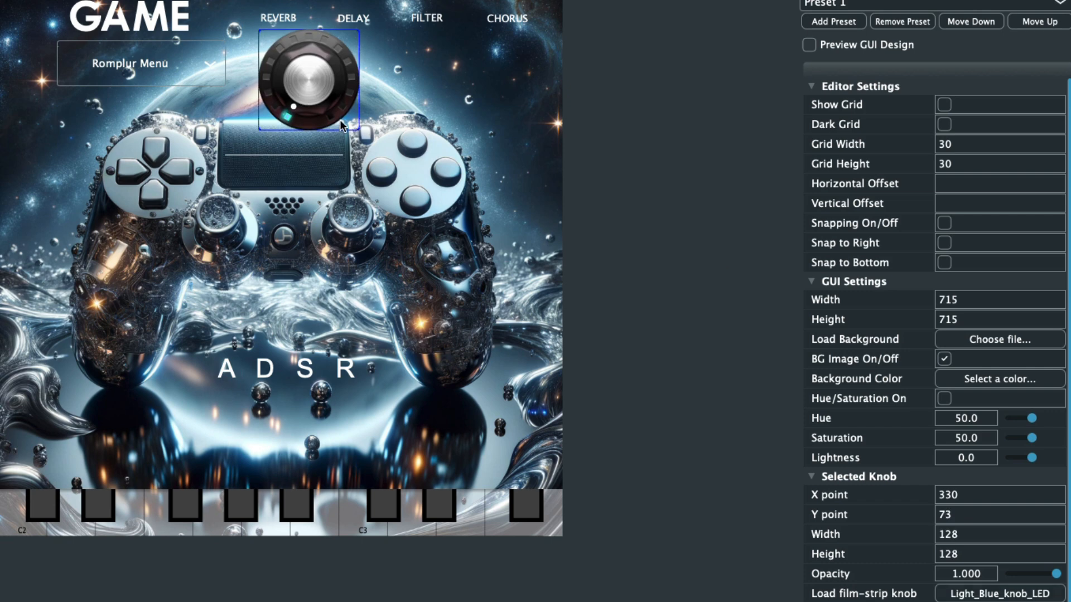
left_click(361, 131)
left_click(356, 124)
left_click_drag(355, 123, 298, 65)
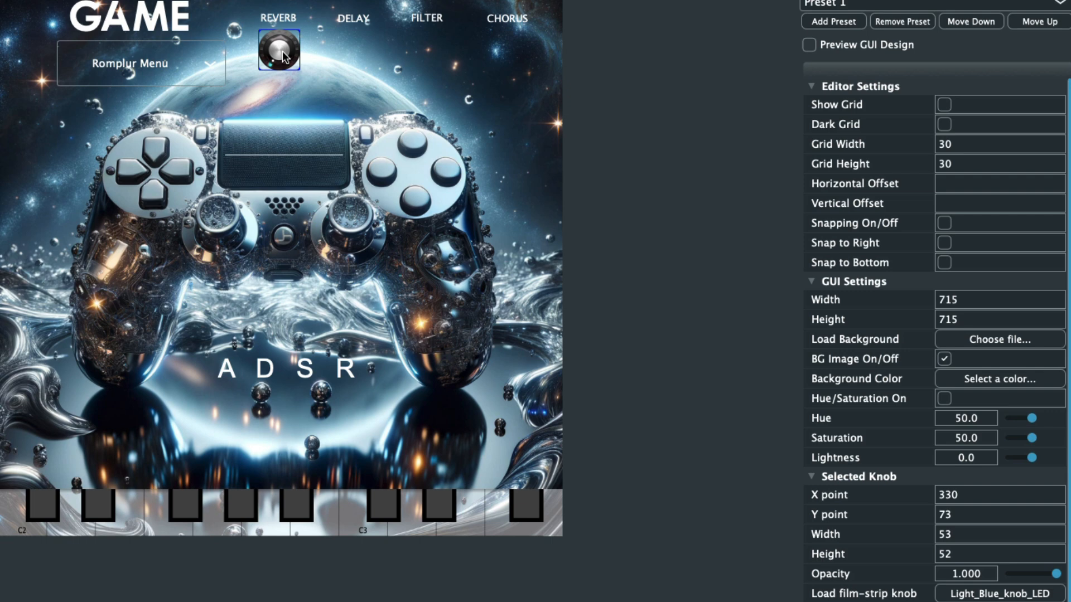
Step: Duplicate the REVERB knob and place the copy beneath the DELAY label at about X 424, Y 71
key("super+d")
left_click_drag(309, 53, 345, 56)
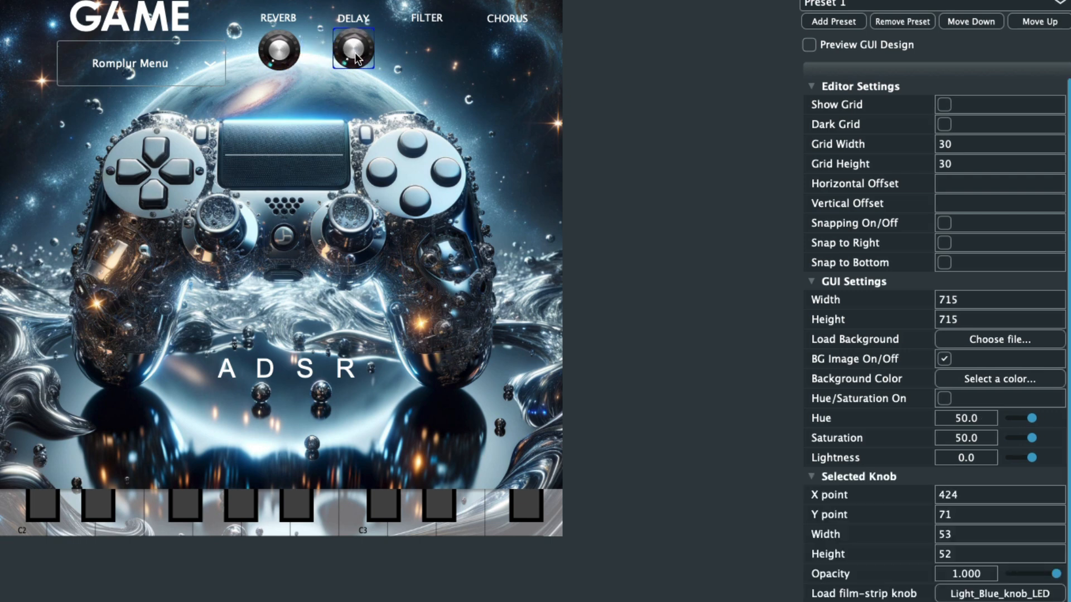
Step: Duplicate the effect knob twice, placing copies beneath FILTER at about X 518, Y 74 and beneath CHORUS at about X 620, Y 75
key("super+d")
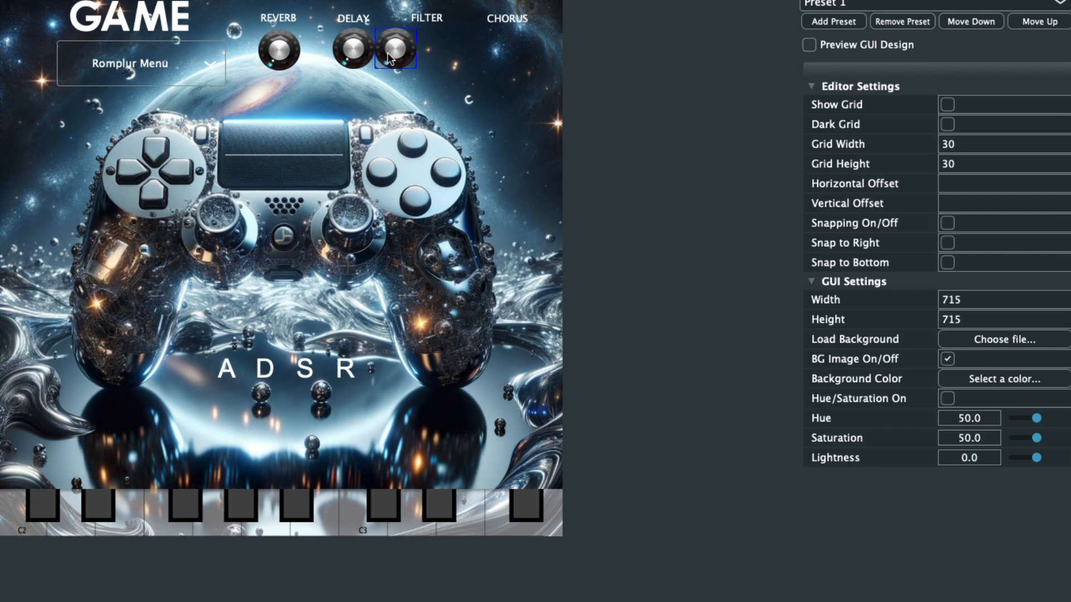
left_click_drag(397, 56, 431, 54)
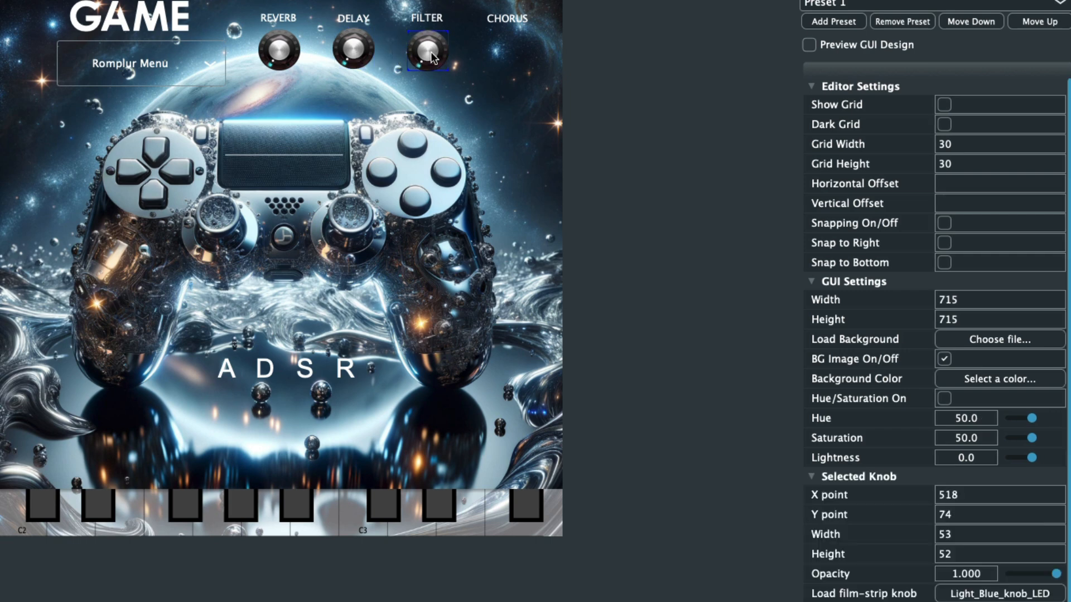
key("super+d")
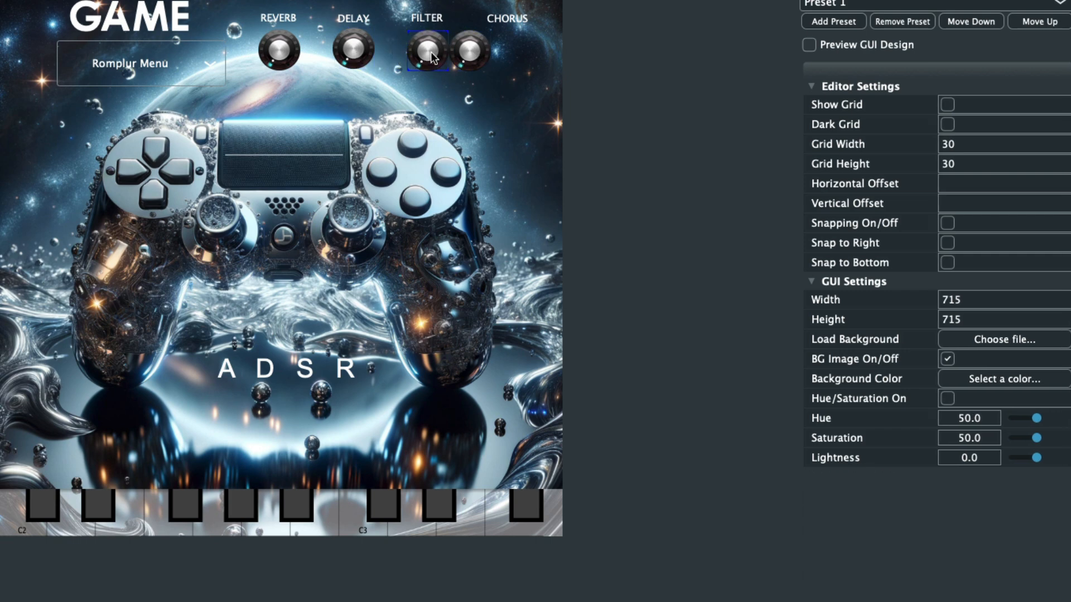
left_click(483, 65)
left_click_drag(482, 65, 520, 66)
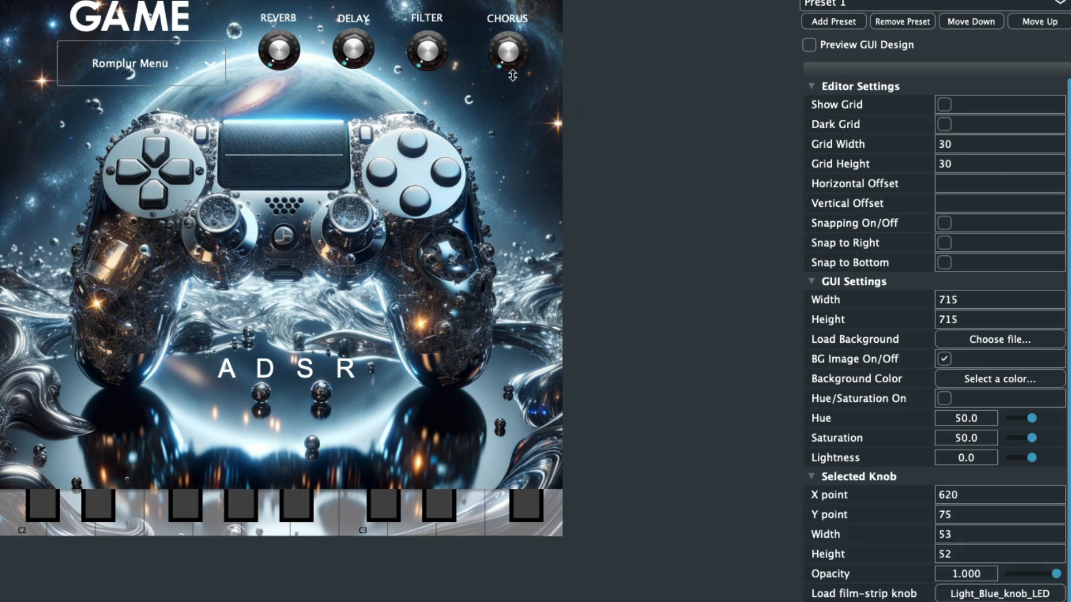
Step: Duplicate the REVERB knob, move the copy beneath the letter A at about X 273, Y 526, and shrink it to about 34 by 39
left_click(285, 63)
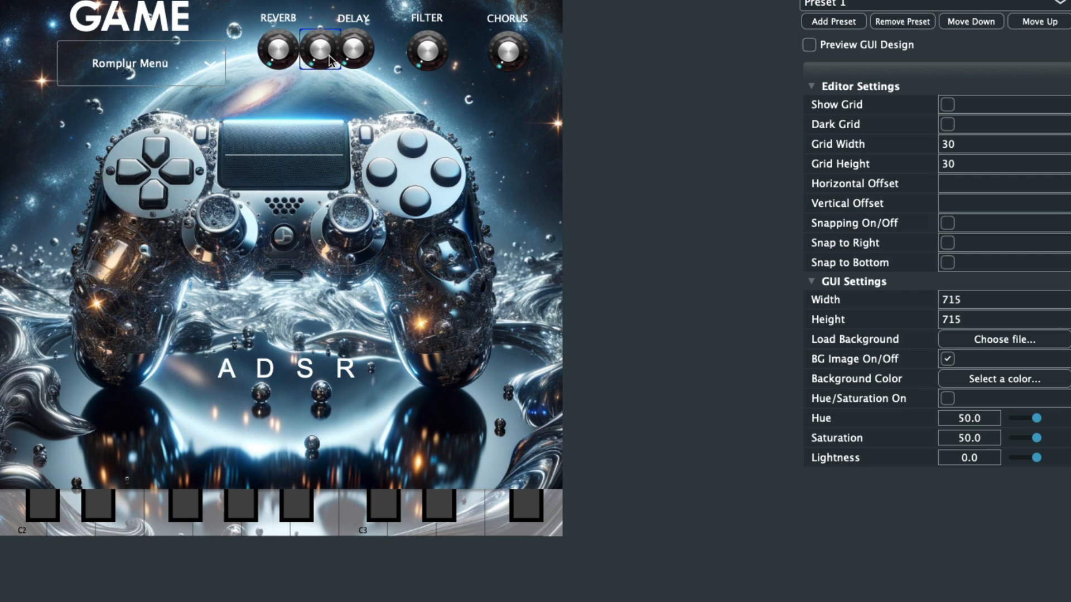
left_click_drag(276, 59, 277, 162)
left_click_drag(267, 210, 230, 417)
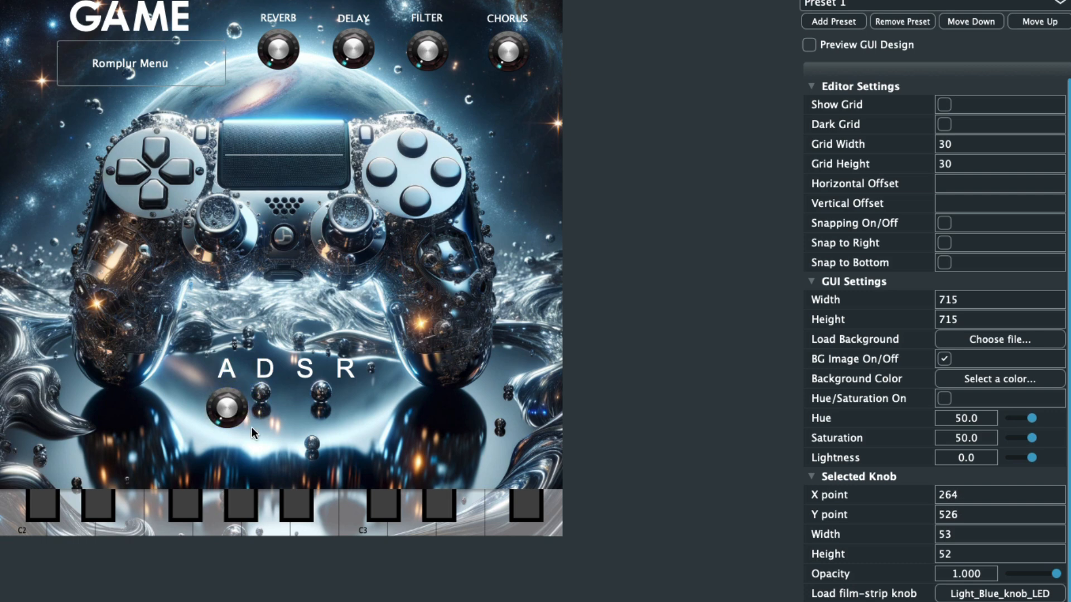
left_click_drag(243, 424, 233, 404)
left_click(238, 418)
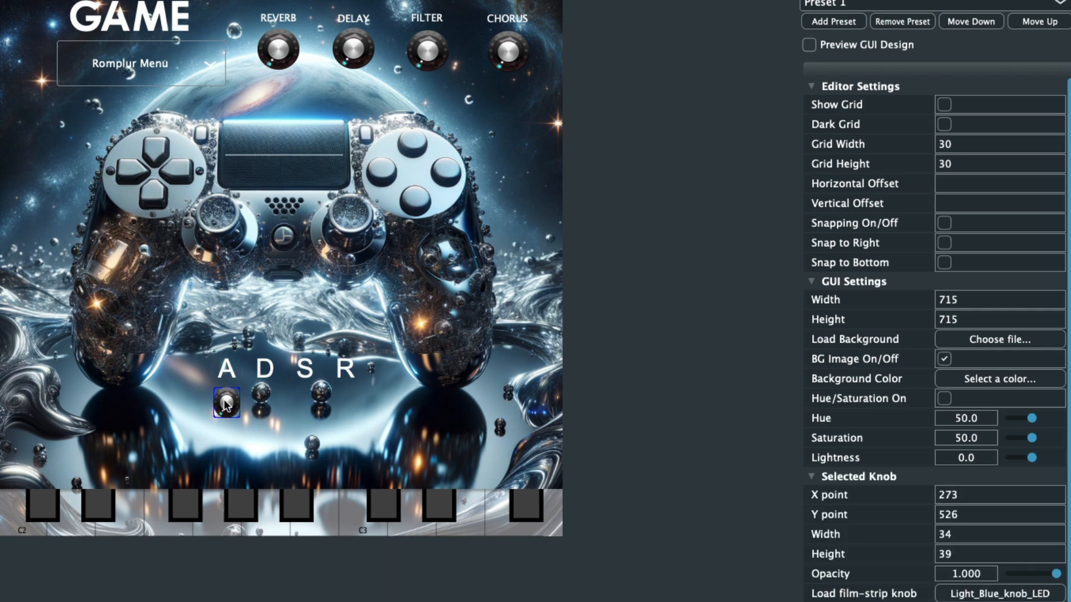
Step: Duplicate the A knob for D, S and R, placing the copies at about X 323, X 373 and X 431 beneath their letters
key("super+d")
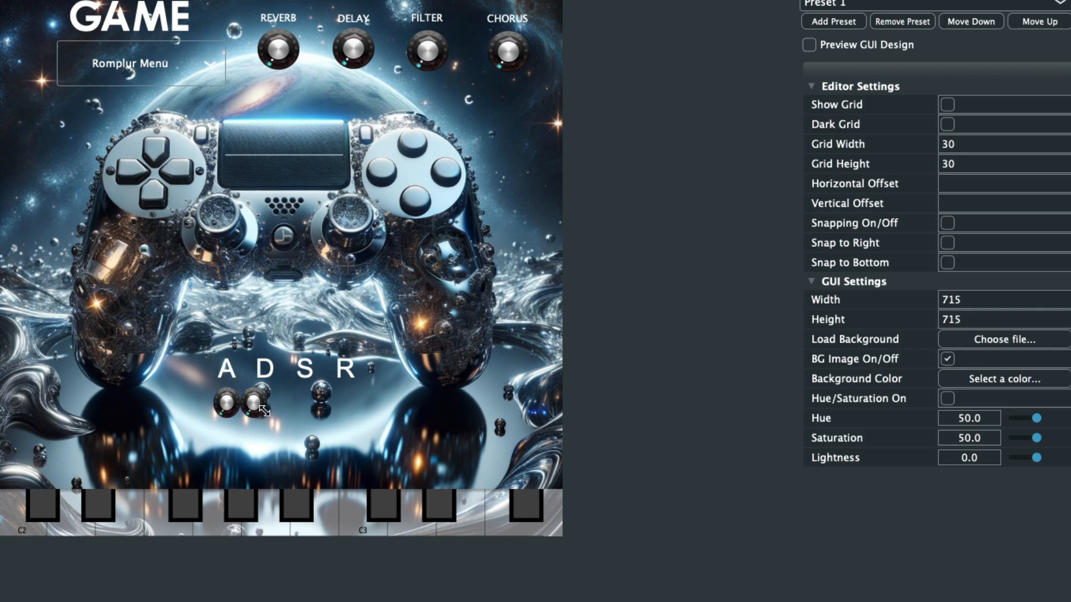
left_click_drag(258, 405, 270, 403)
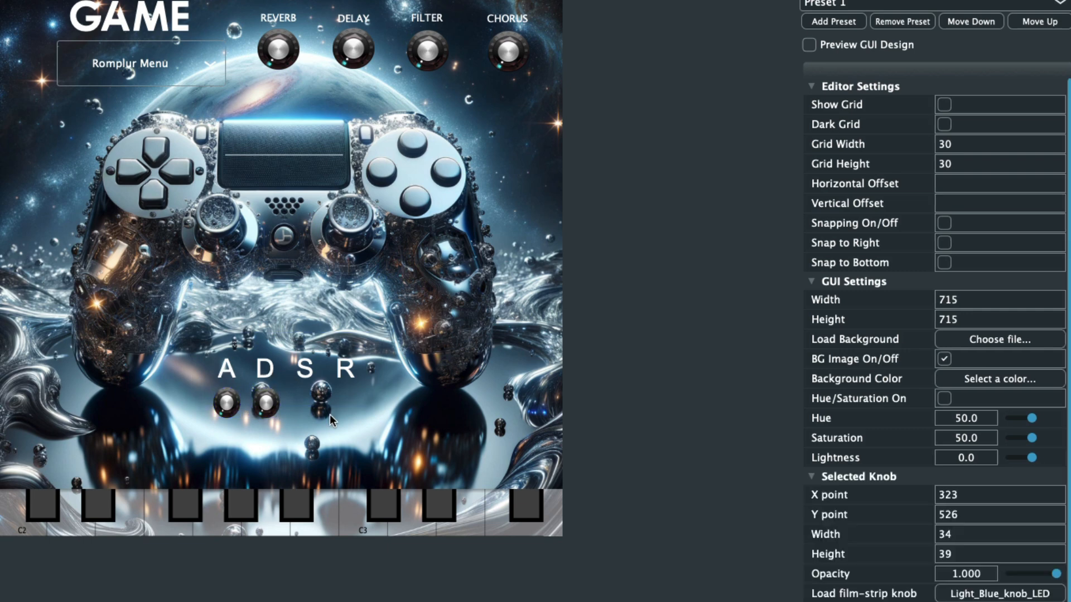
key("super+d")
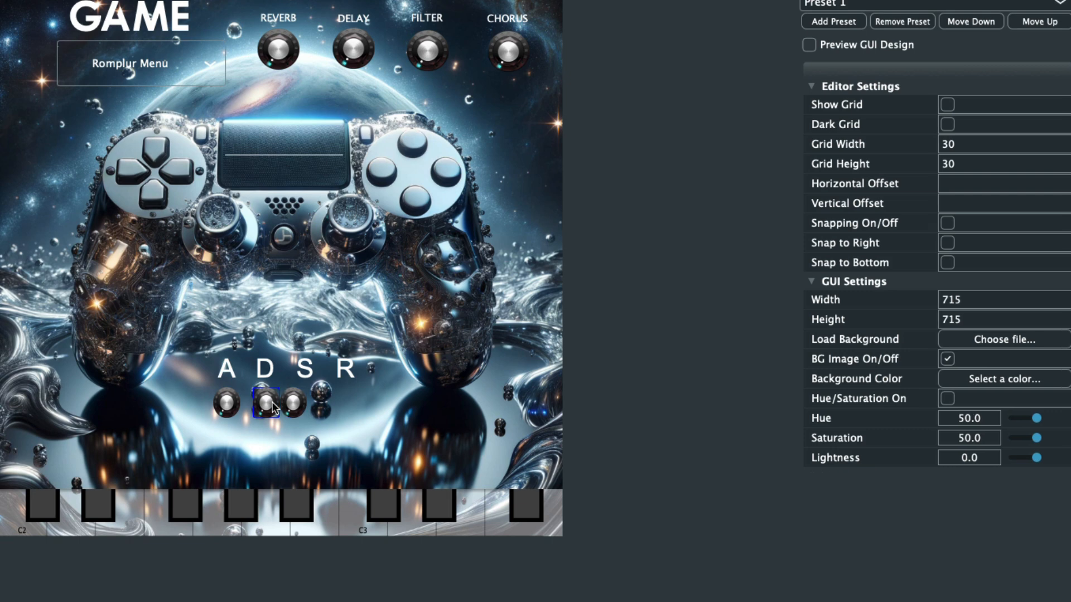
left_click_drag(290, 400, 305, 408)
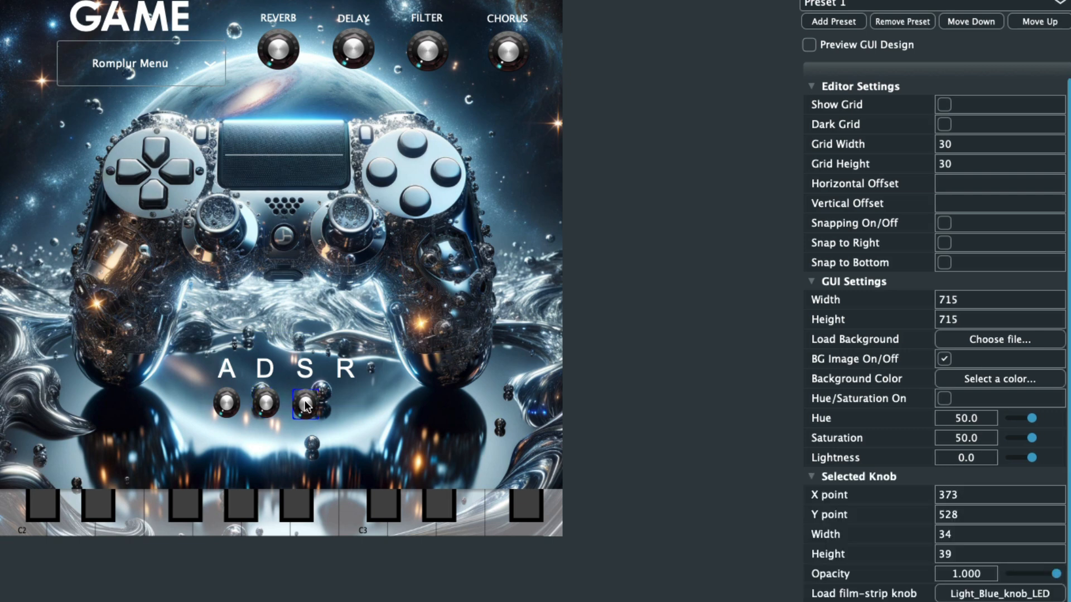
key("super+d")
left_click_drag(335, 405, 357, 411)
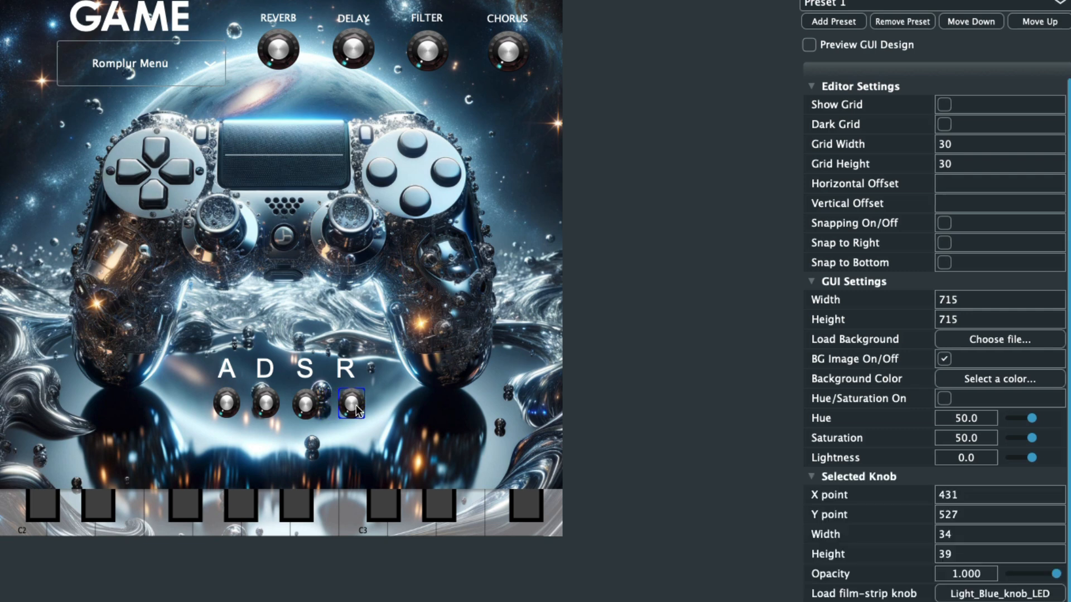
Step: Compare the vertical positions of the A, D and S knobs and set the S knob's Y point to 526
left_click(308, 410)
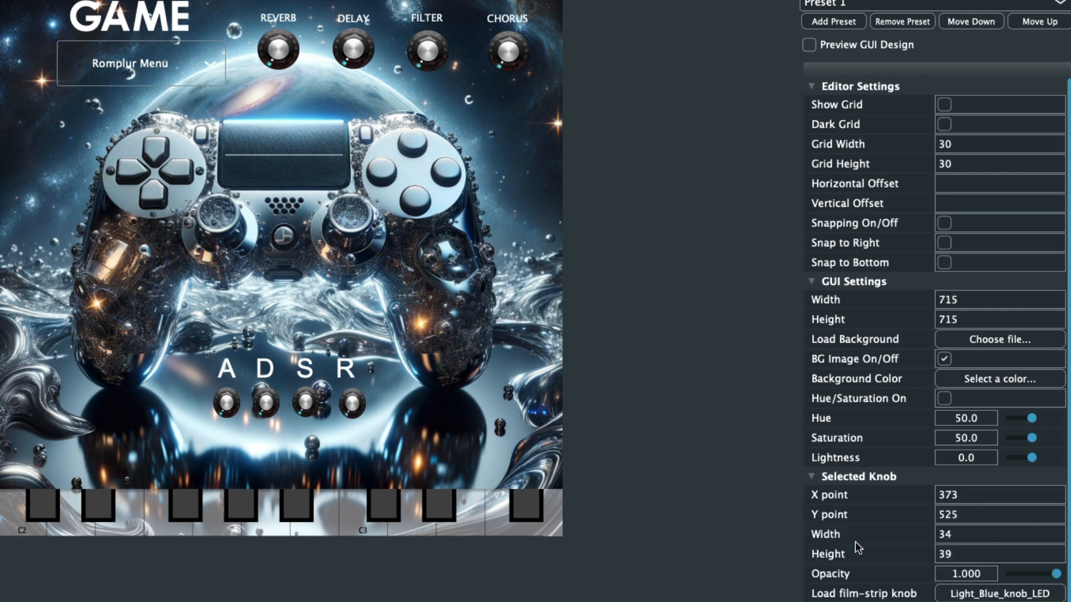
scroll(855, 541, "down", 2)
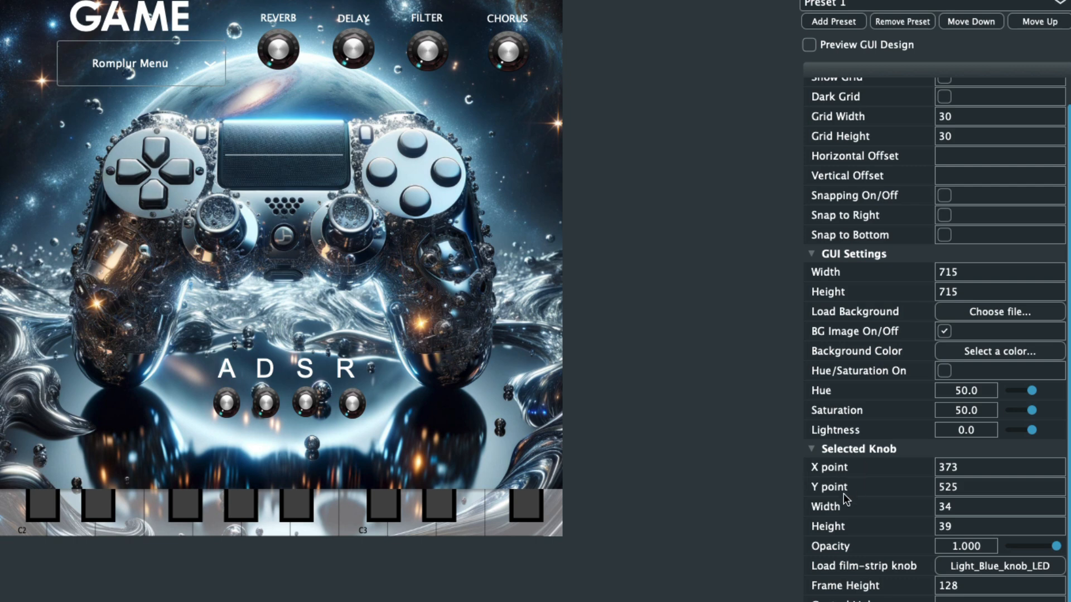
left_click(231, 410)
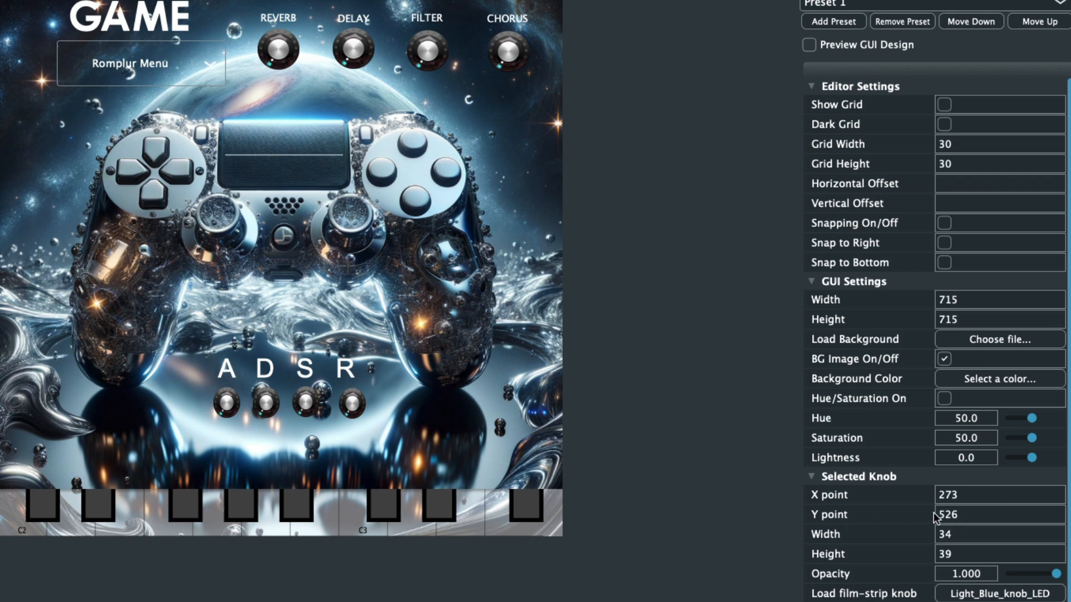
left_click(265, 407)
left_click(314, 407)
double_click(965, 514)
left_click(962, 513)
key("BackSpace")
type("6")
key("Return")
Step: Set the R knob's Y point to 526
left_click(360, 406)
left_click(975, 515)
left_click(956, 514)
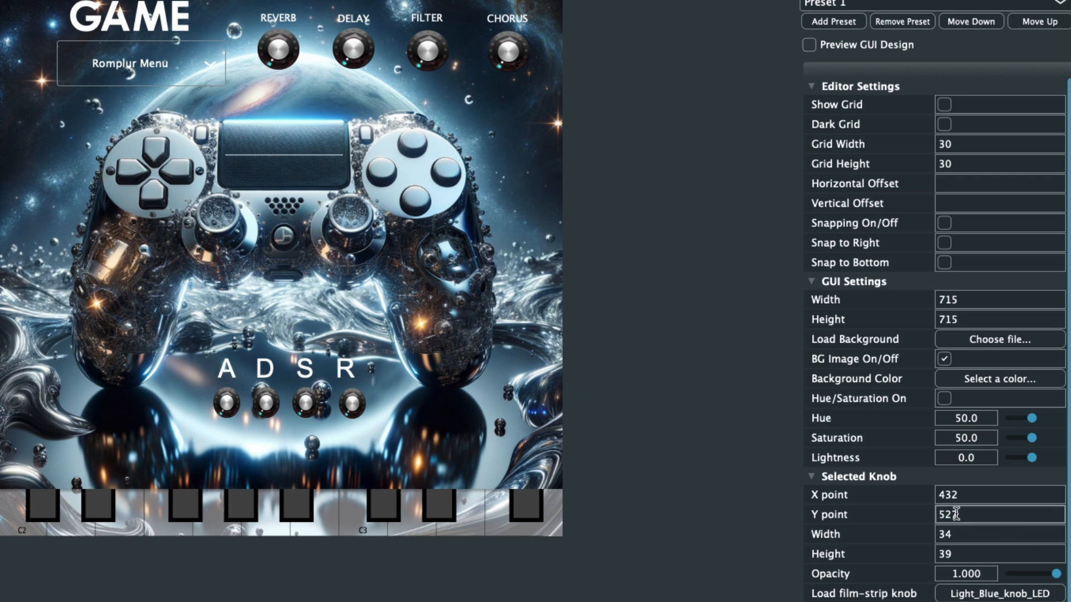
type("6")
key("Return")
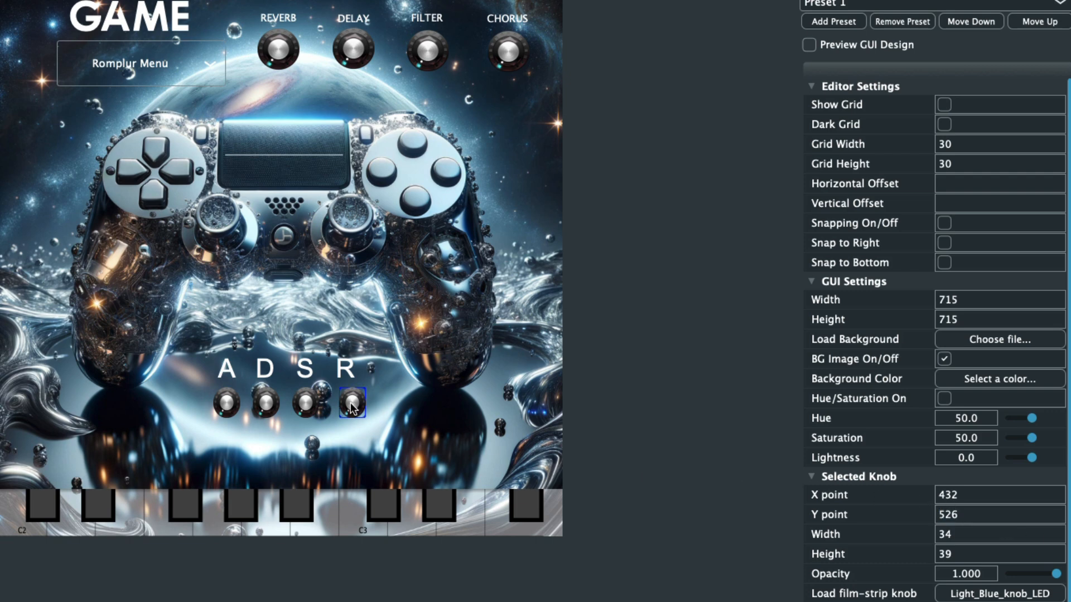
Step: Nudge the R knob left to X 426 and the S knob left to X 371 beneath their letters
key("Left")
key("Left")
key("Left")
key("Left")
key("Left")
key("Left")
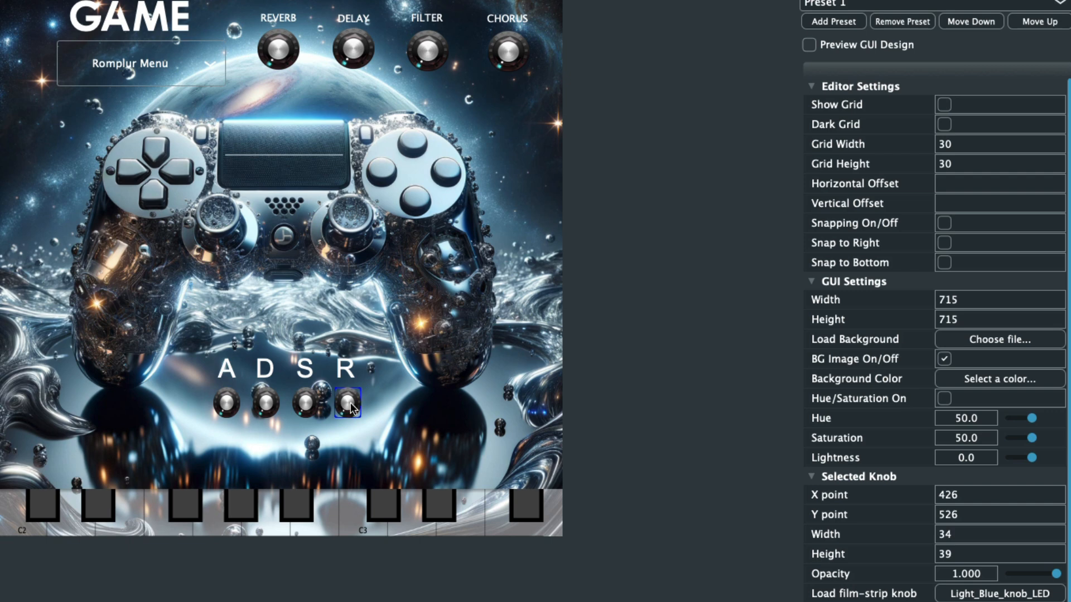
left_click(306, 411)
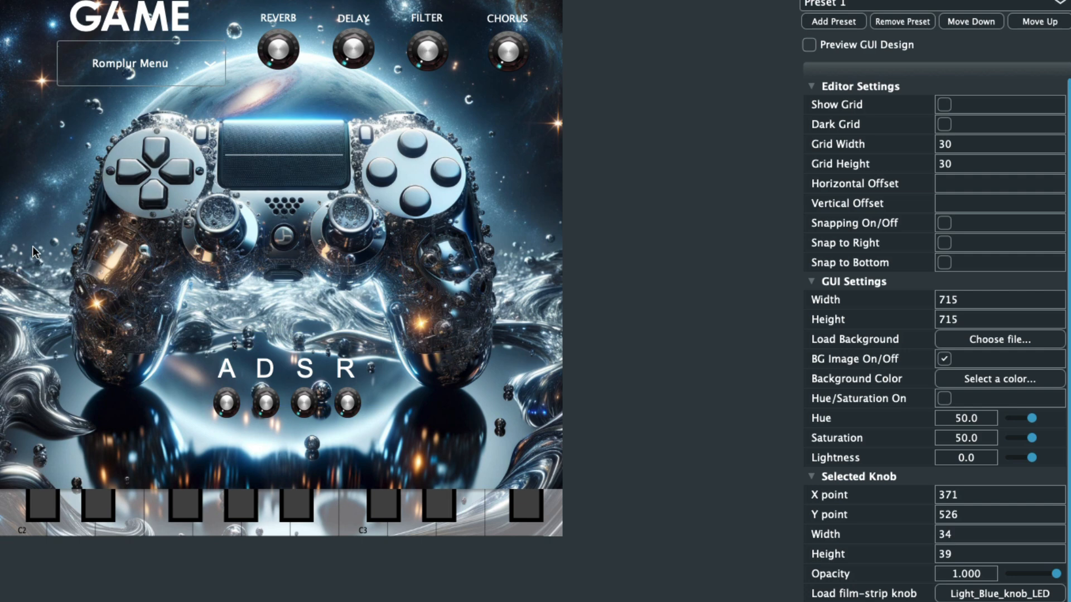
Step: Assign a reverb parameter to the REVERB knob and Delay Mix to the DELAY knob
left_click(280, 43)
scroll(828, 460, "down", 1)
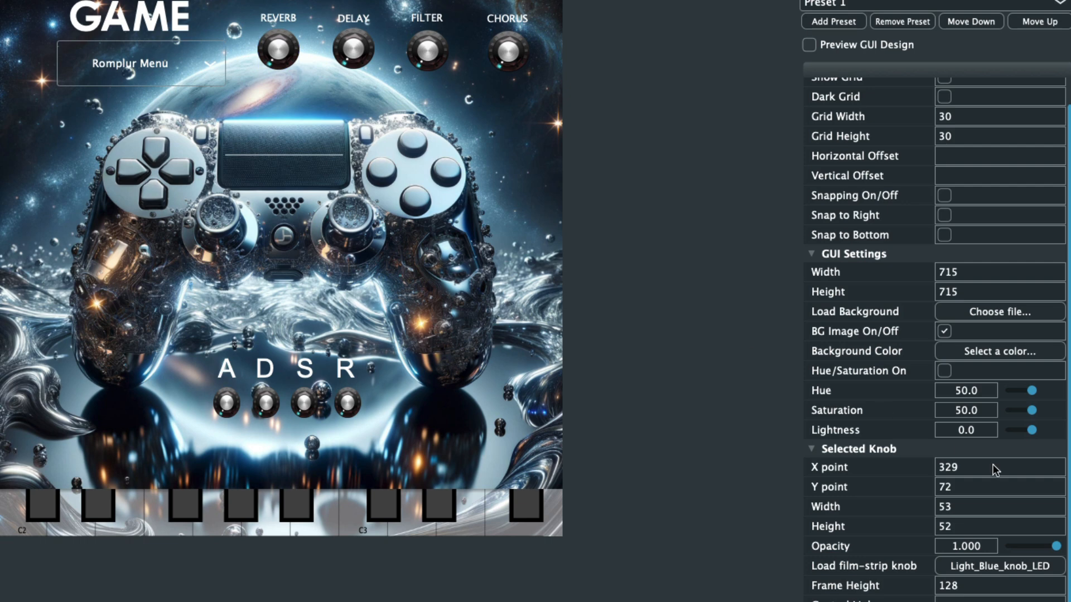
left_click(998, 601)
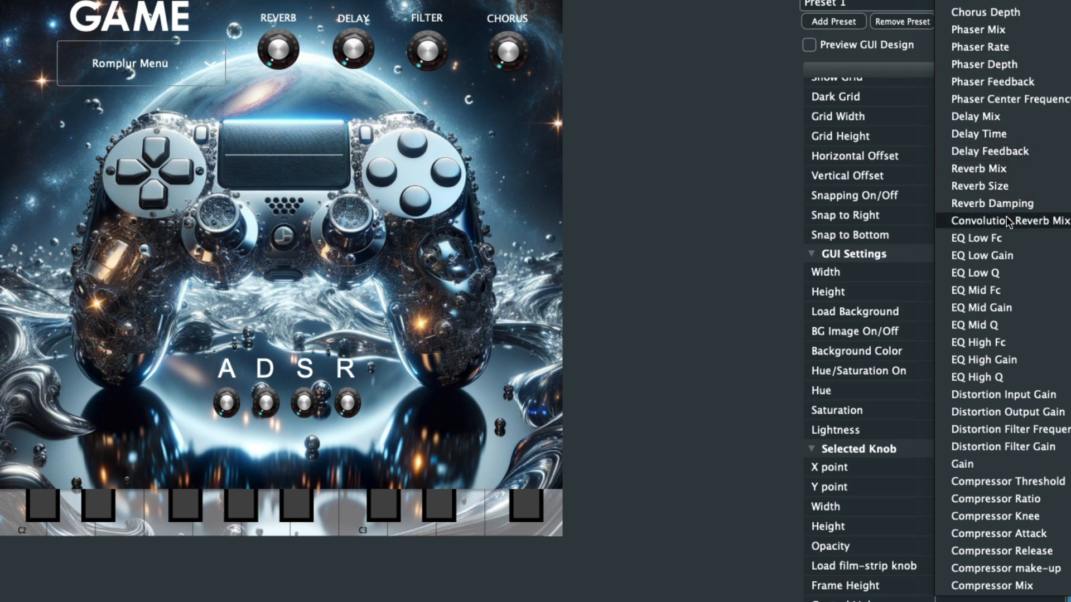
left_click(992, 204)
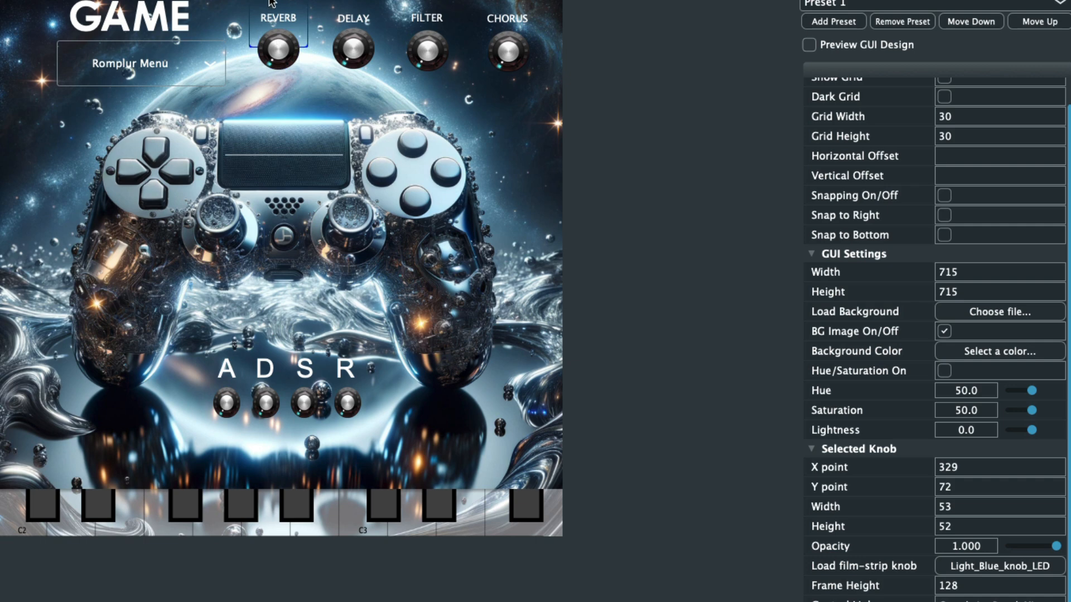
left_click(355, 49)
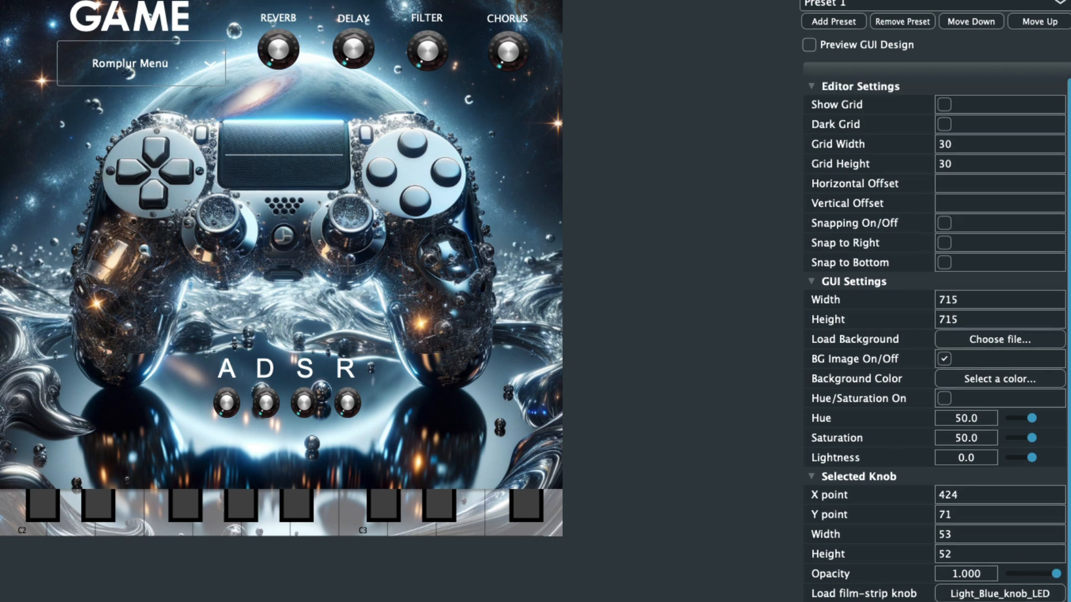
left_click(1036, 601)
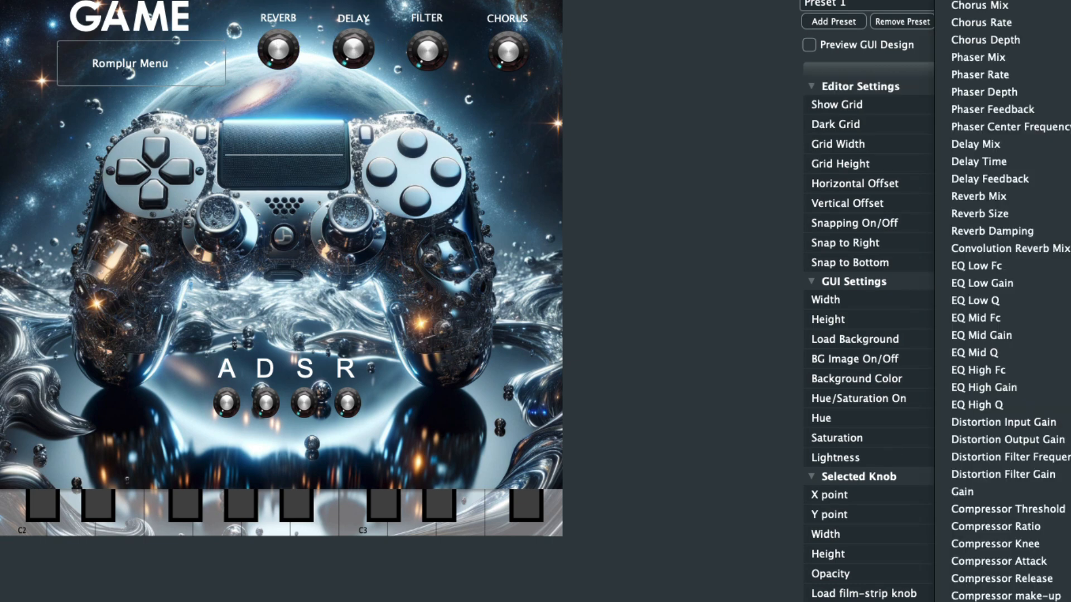
left_click(985, 143)
Step: Choose the parameter controlled by the FILTER knob and assign Chorus Mix to the CHORUS knob
left_click(428, 52)
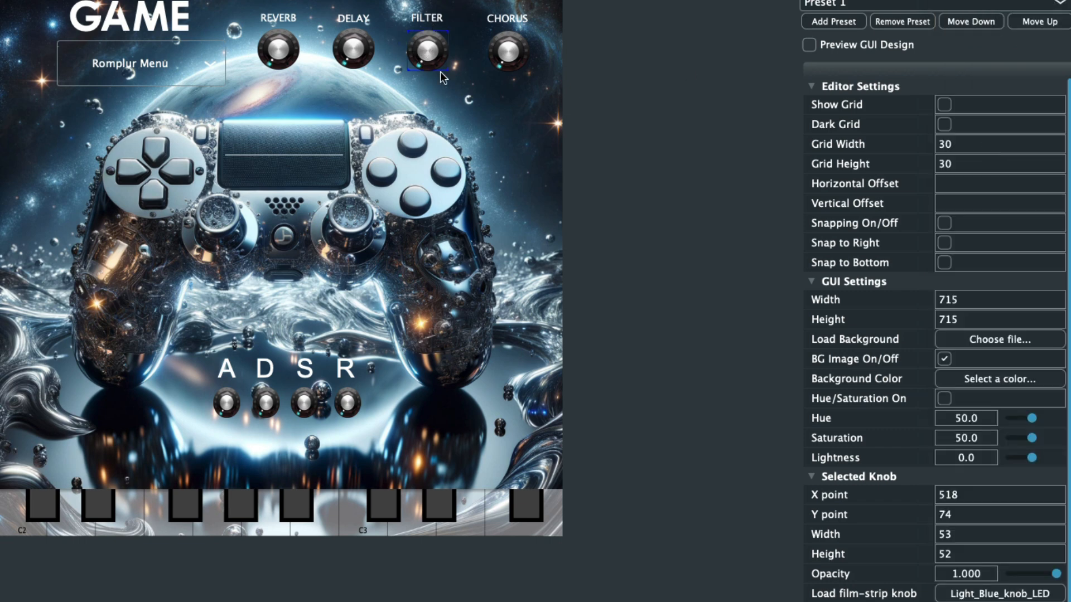
left_click(992, 601)
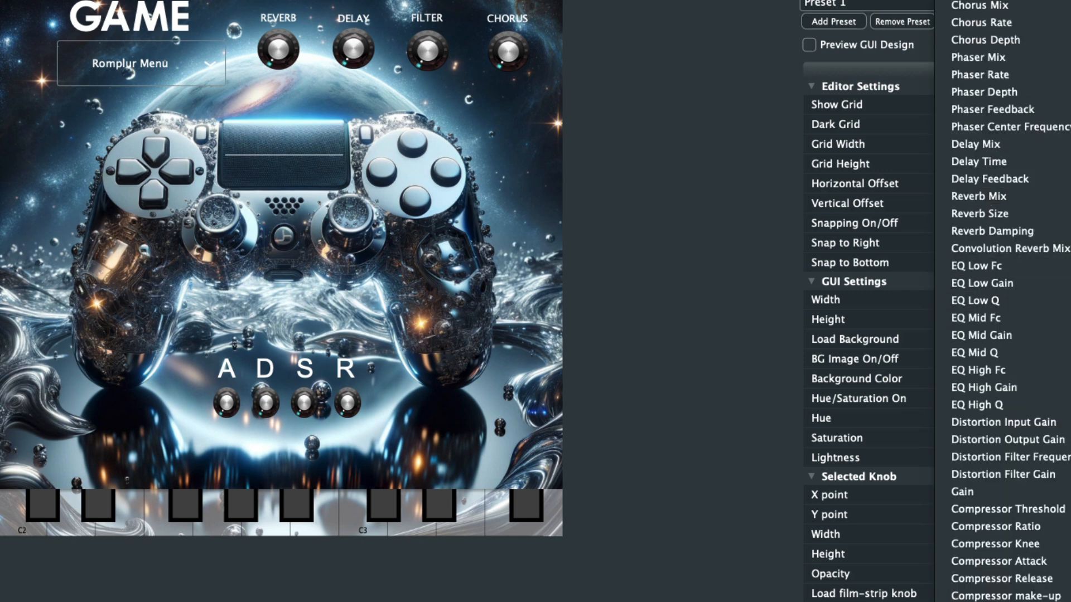
left_click(981, 0)
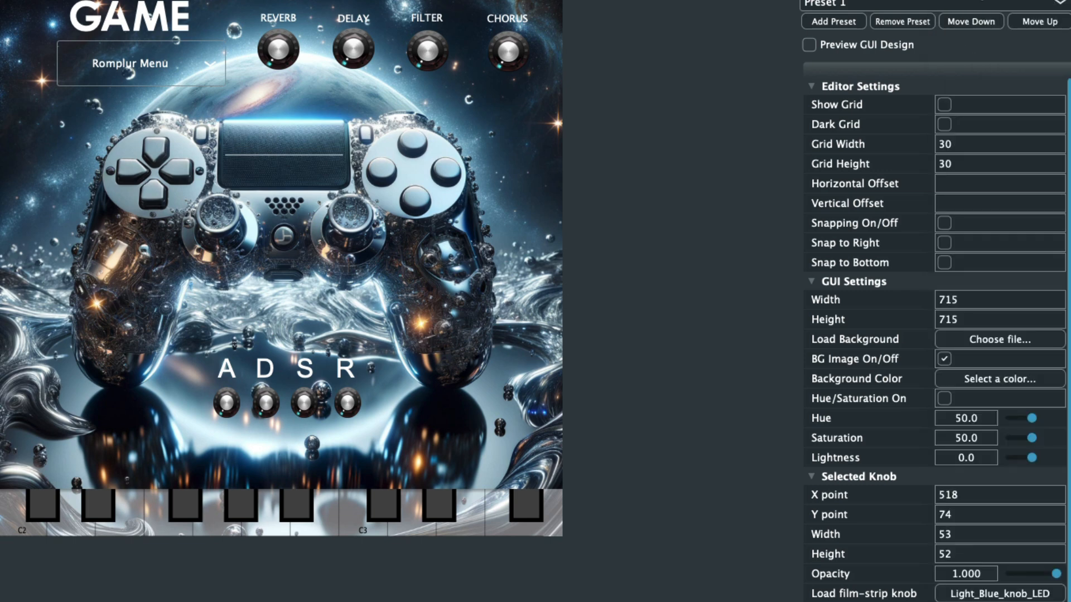
left_click(510, 51)
left_click(981, 601)
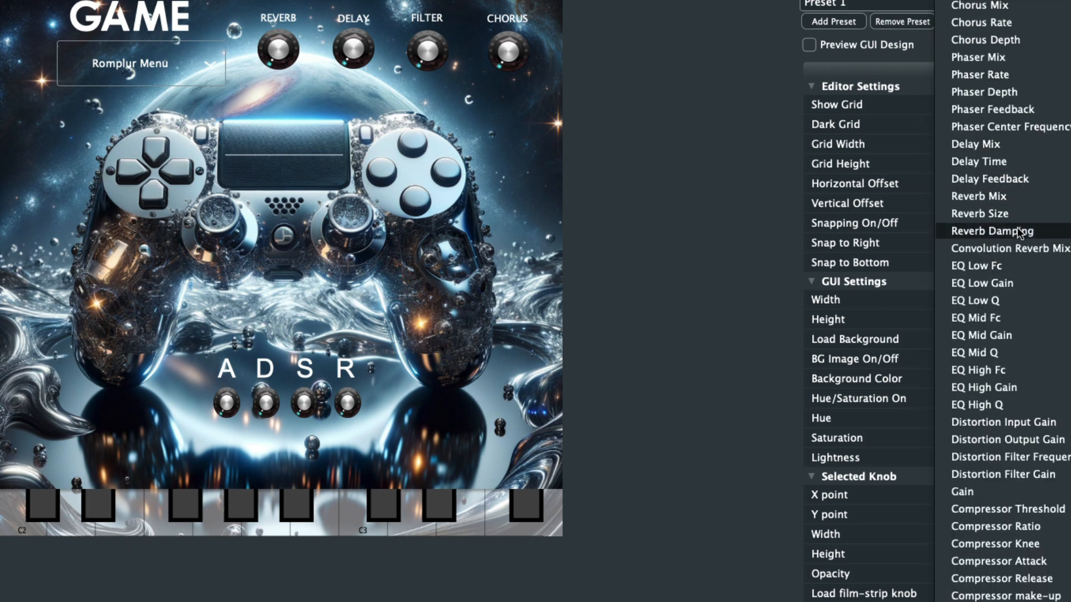
left_click(990, 6)
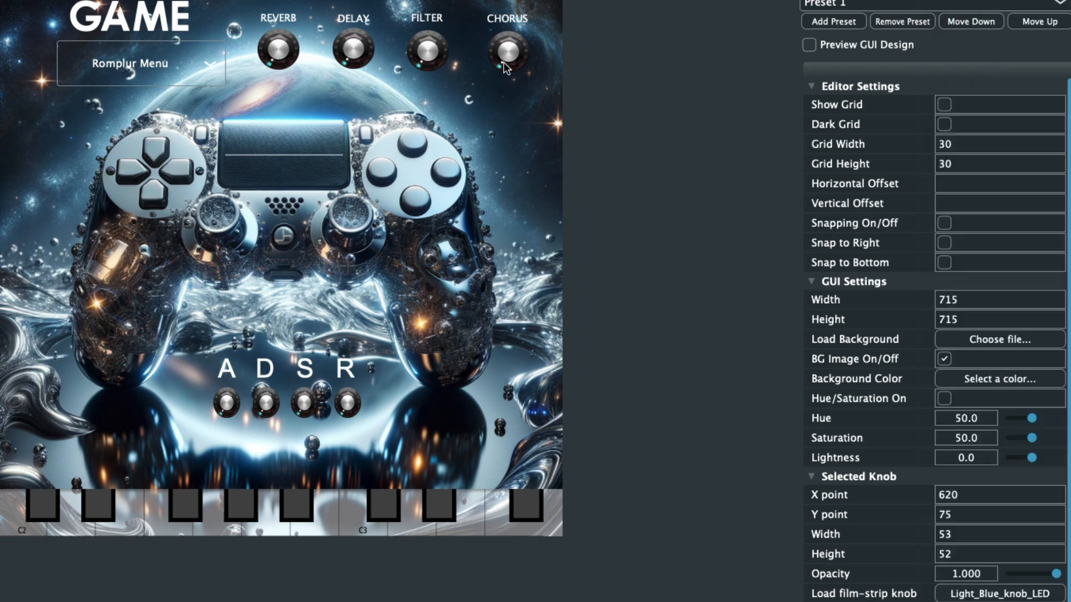
Step: Choose the parameters controlled by the A and D knobs
left_click(227, 408)
left_click(981, 600)
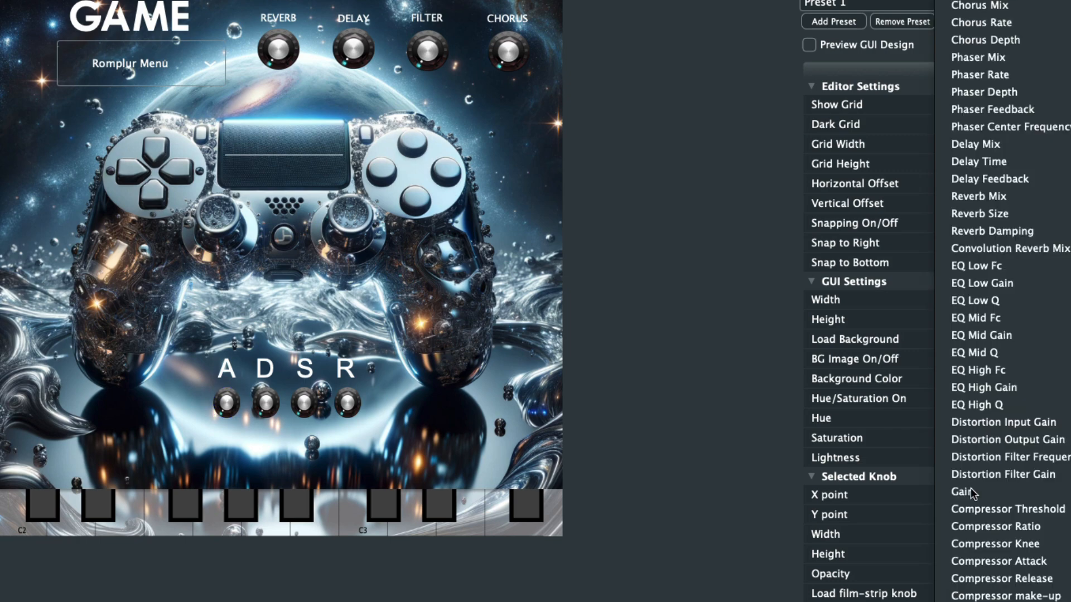
key("Escape")
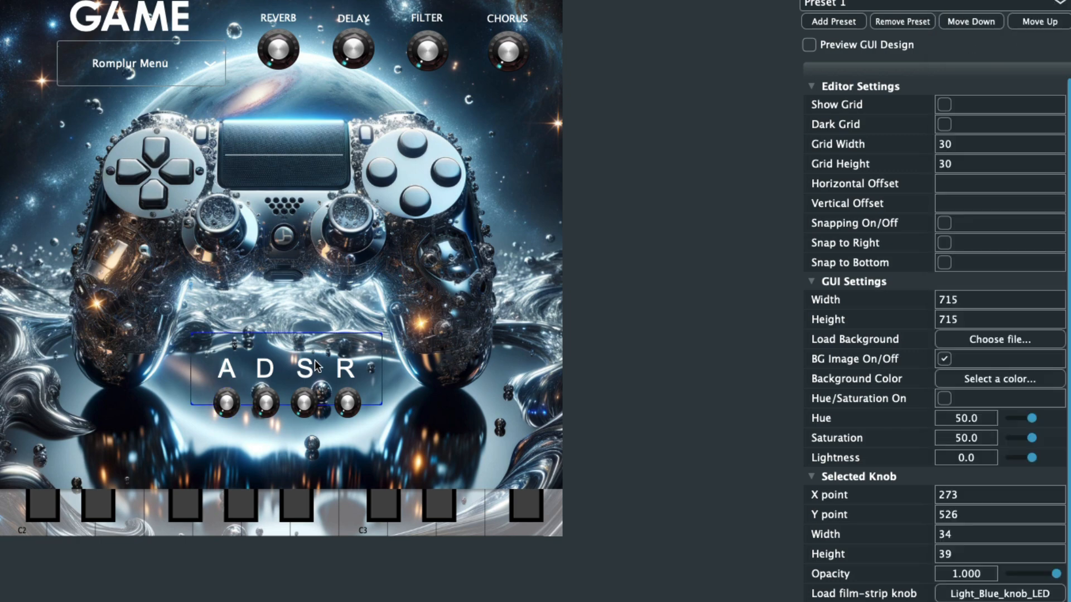
left_click(266, 404)
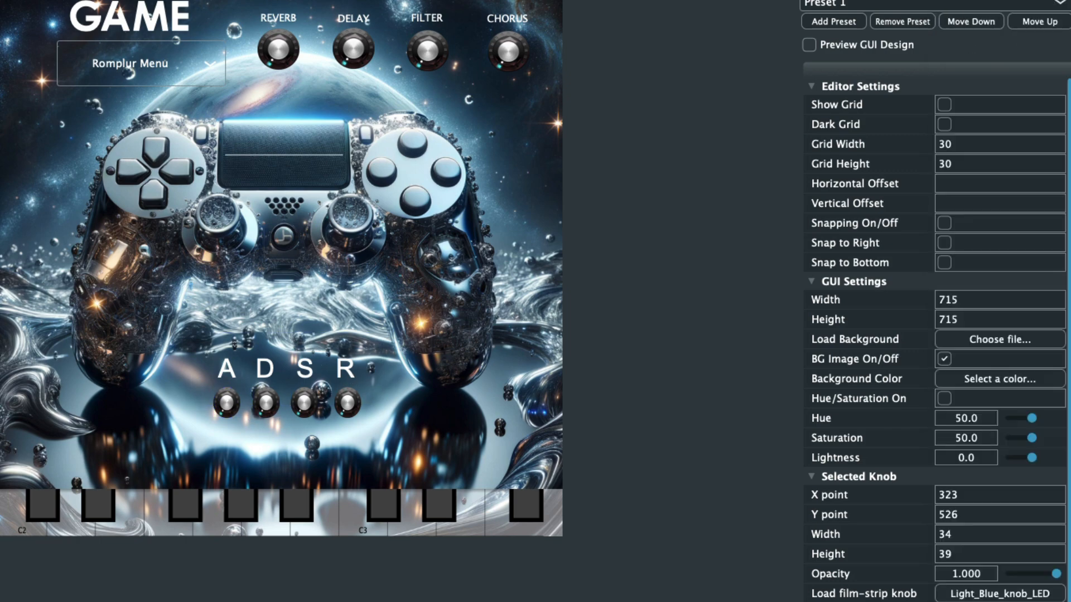
left_click(982, 600)
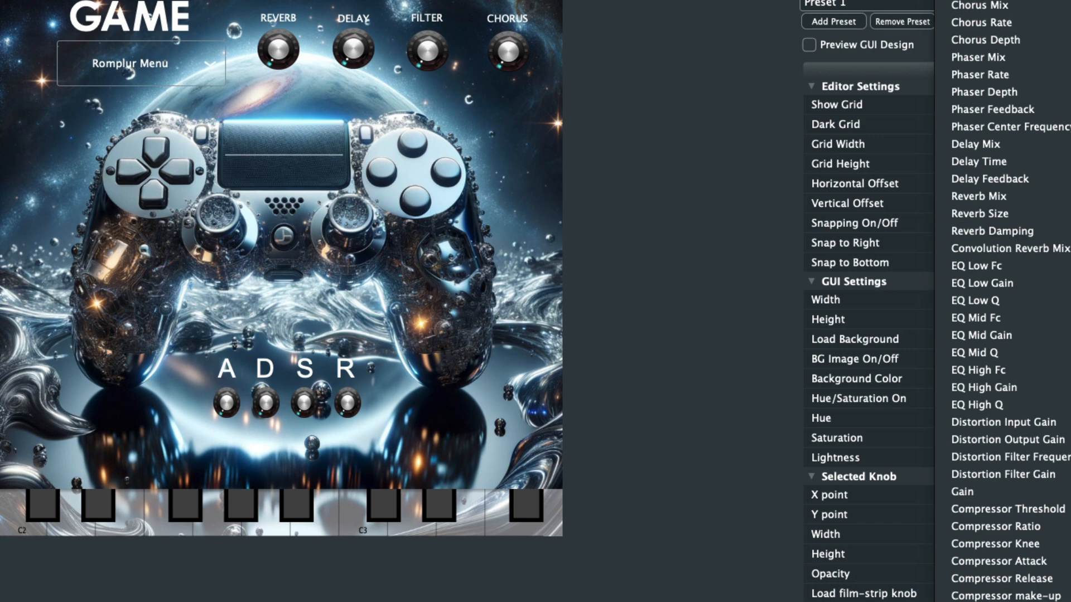
left_click(981, 601)
Step: Choose the parameters controlled by the S and R knobs
left_click(305, 408)
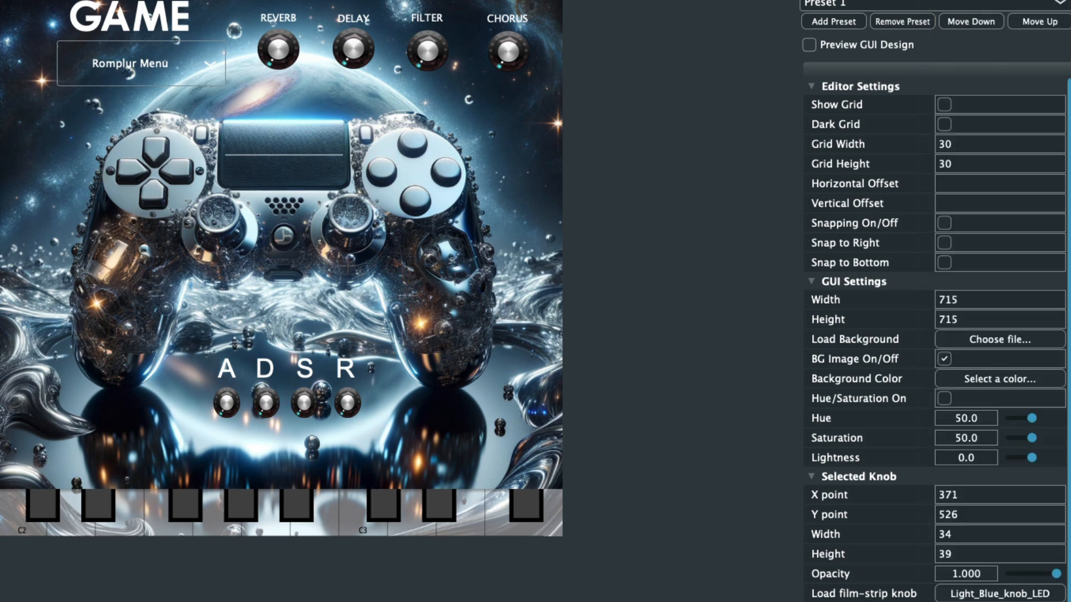
left_click(981, 601)
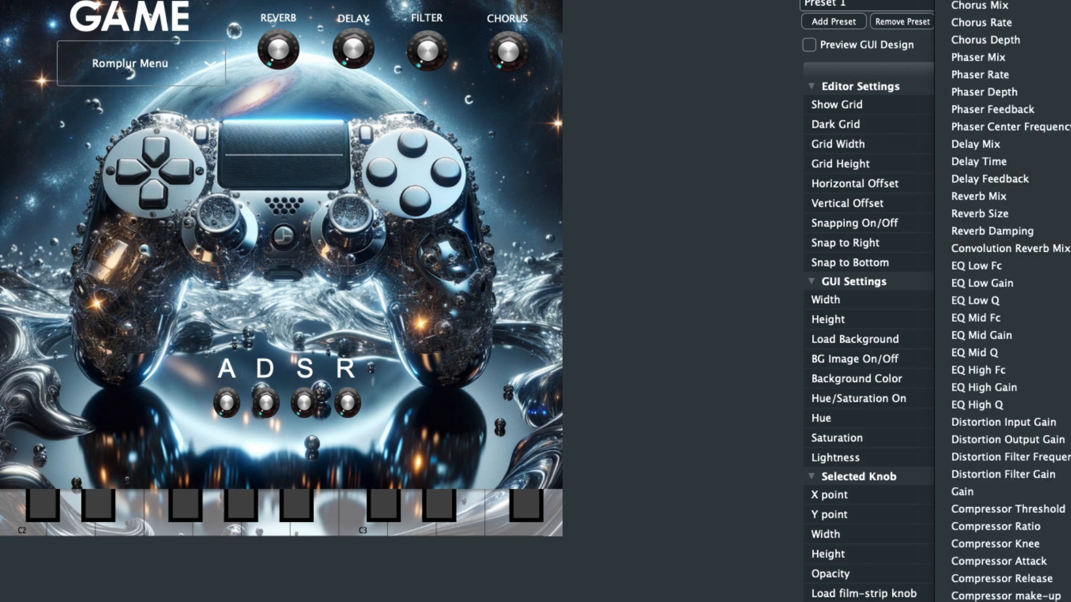
left_click(981, 3)
left_click(347, 408)
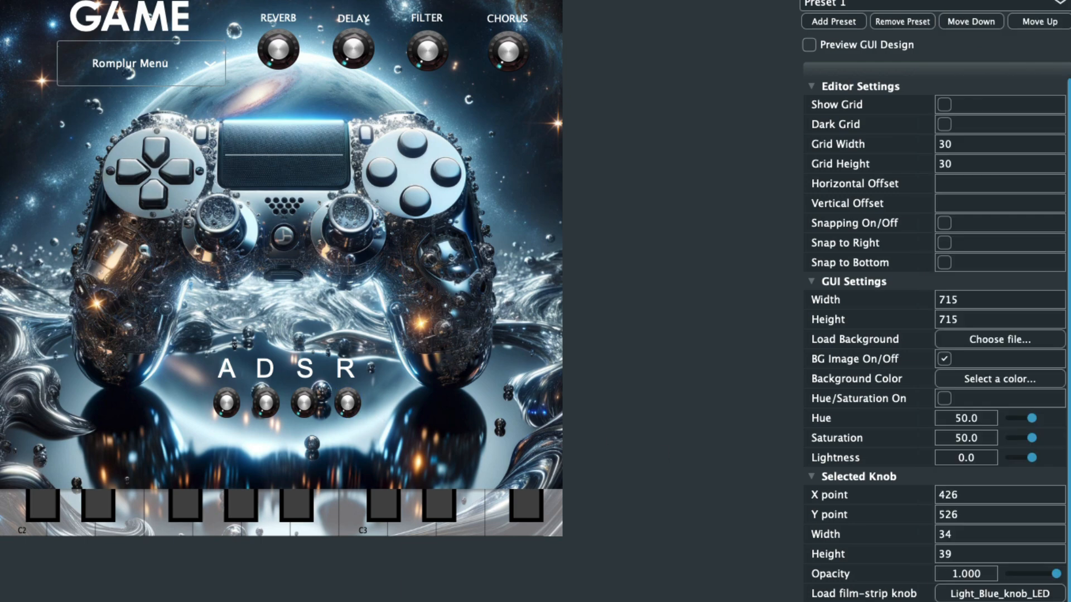
left_click(982, 601)
left_click(987, 2)
left_click(517, 158)
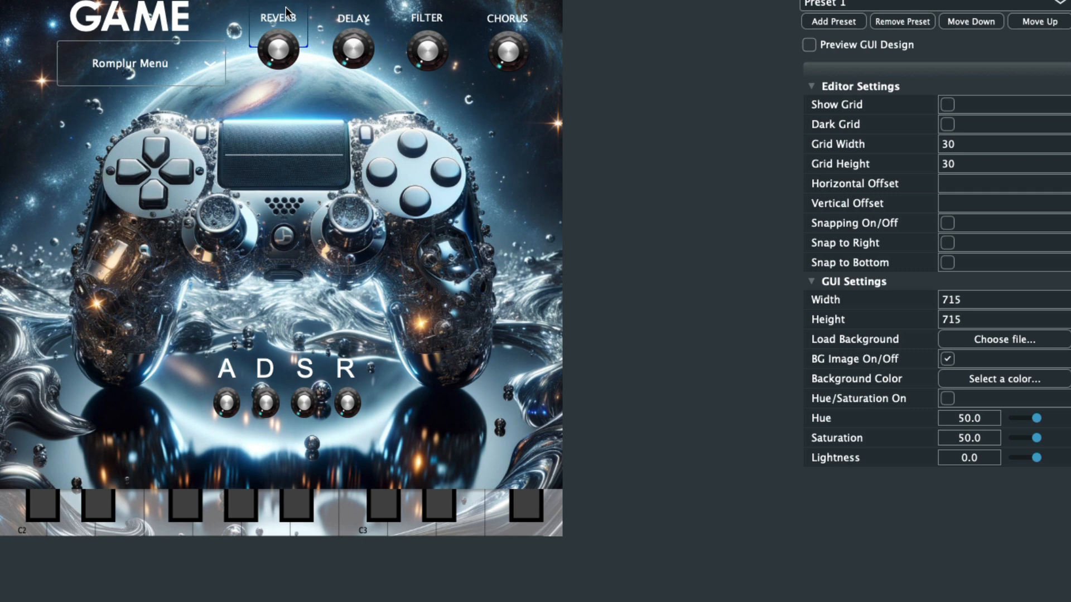
Step: Add a drop-down and place it beneath the REVERB knob at X 316, Y 141
right_click(380, 114)
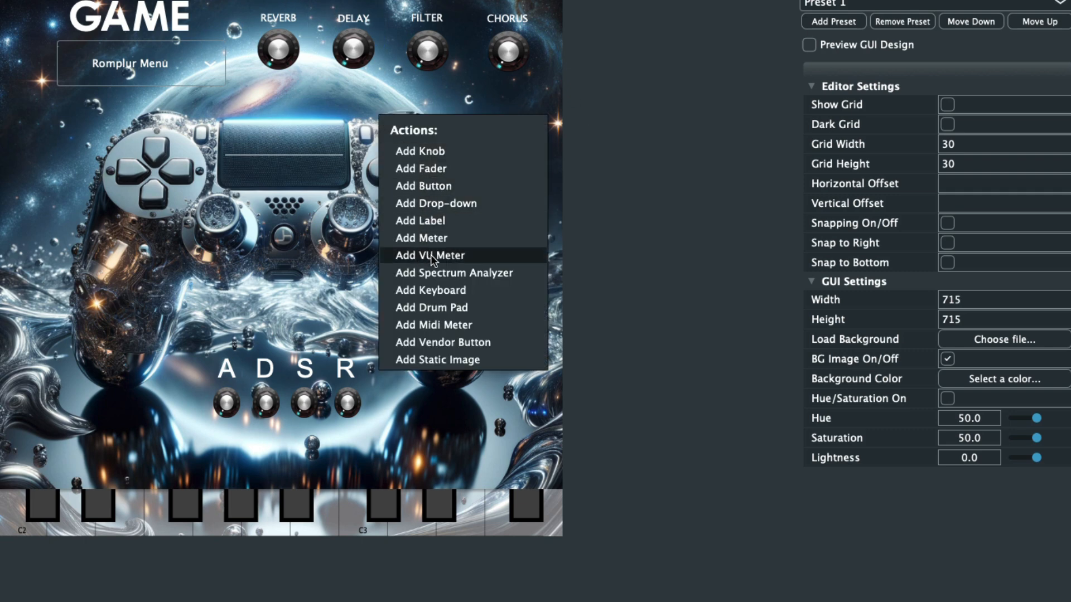
left_click(430, 205)
left_click(419, 129)
left_click_drag(420, 129, 312, 102)
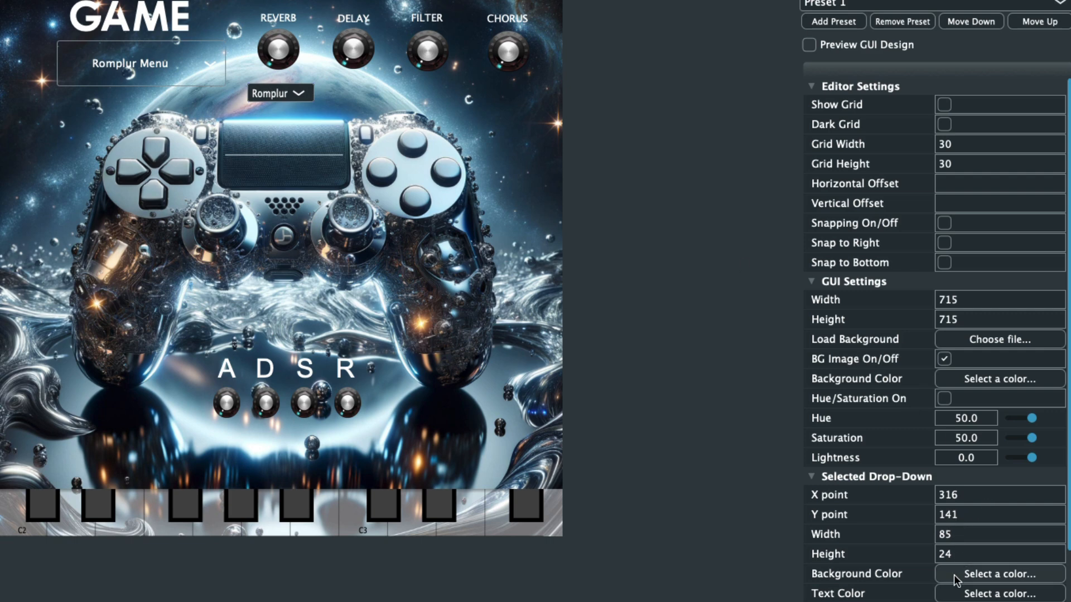
Step: Adjust the background color of the new drop-down under the REVERB knob
left_click(1070, 574)
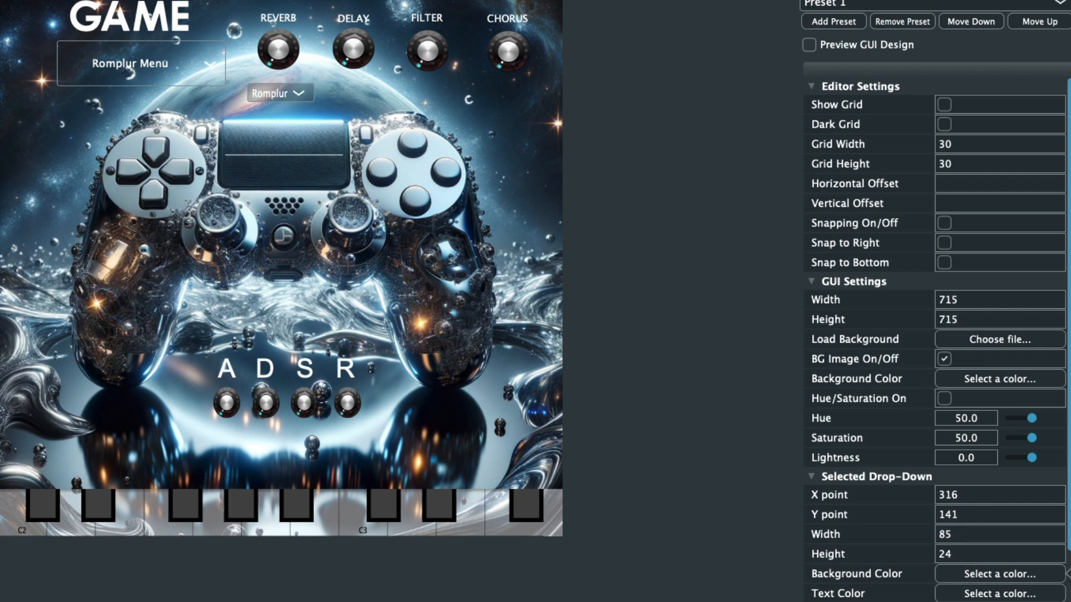
left_click_drag(1070, 573, 1070, 574)
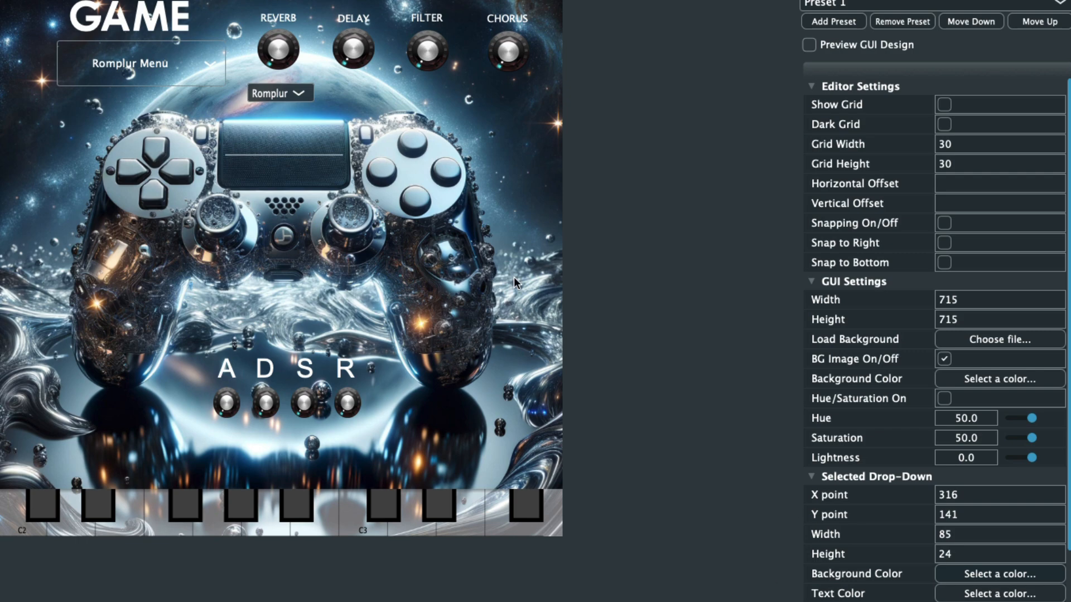
scroll(857, 524, "down", 3)
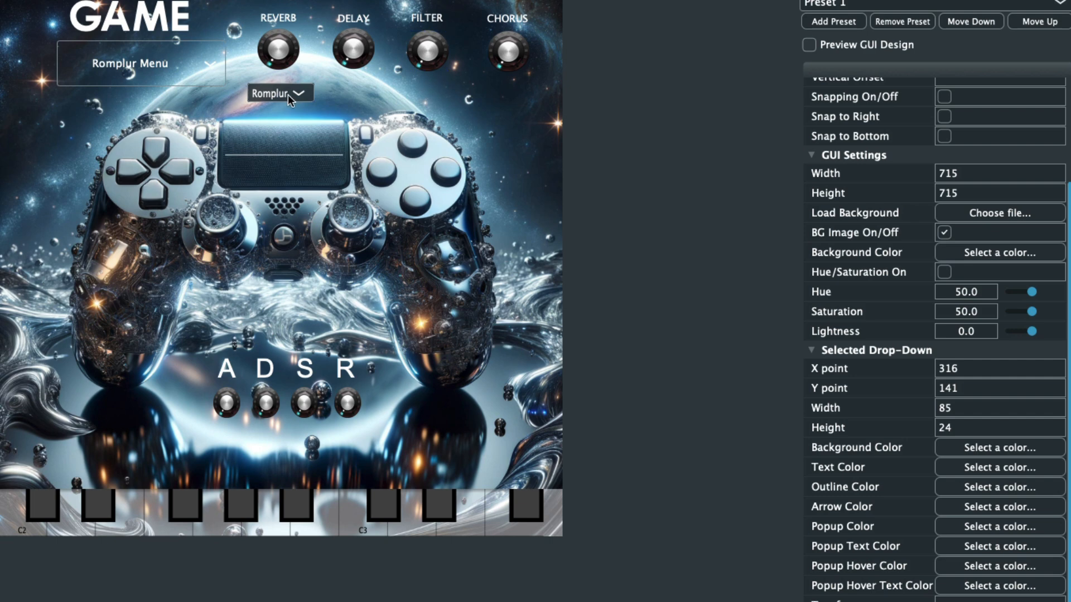
Step: Duplicate the drop-down and place the copy beneath the FILTER knob at X 506, Y 141
key("super+d")
left_click_drag(351, 94, 432, 94)
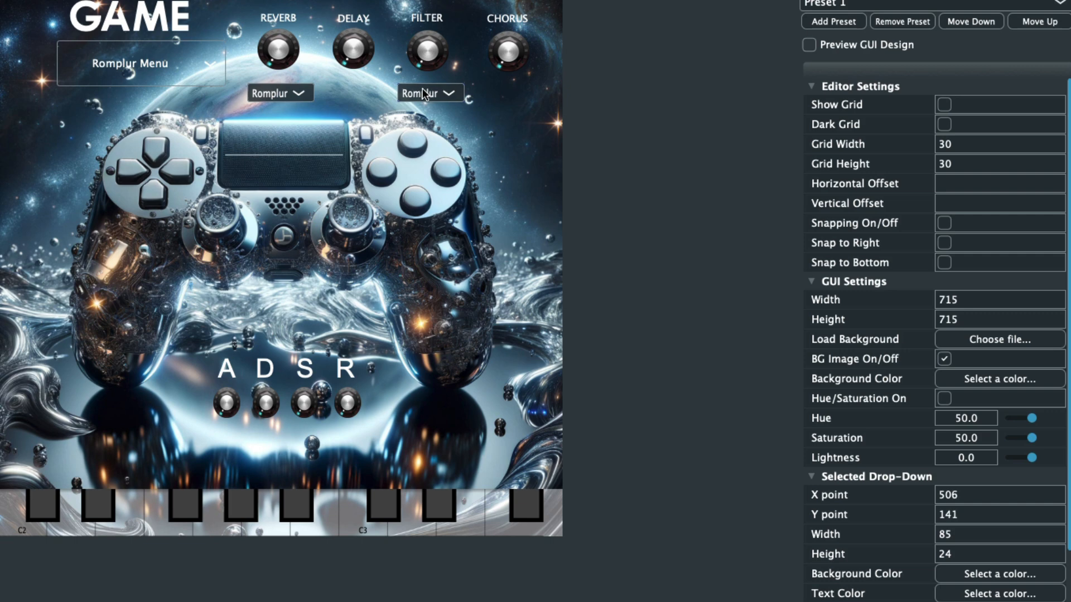
scroll(890, 576, "down", 5)
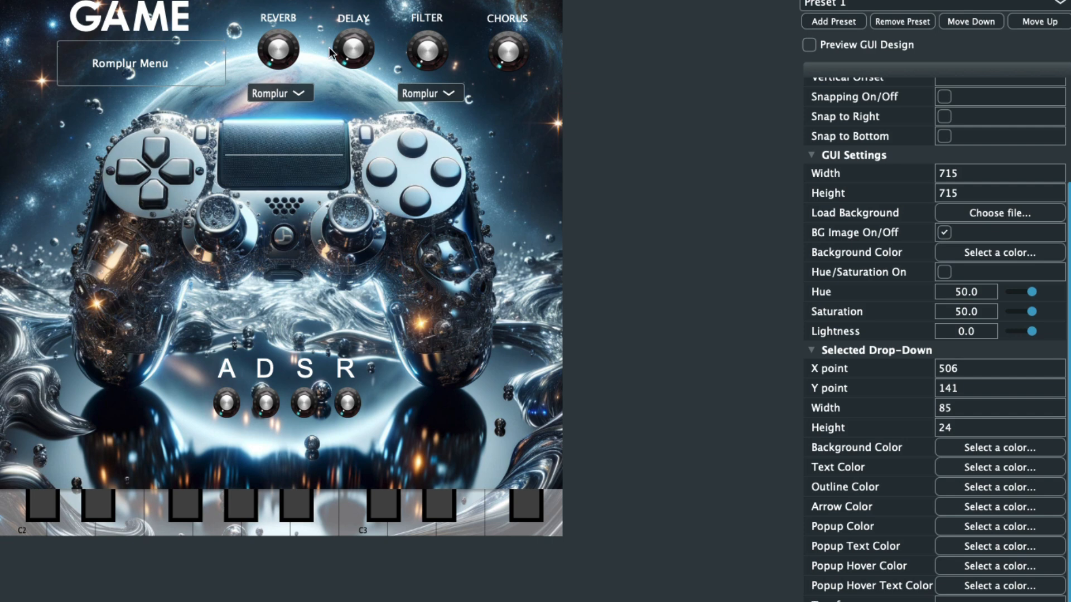
Step: Duplicate the REVERB label and knob below the controller's left grip, with the label at X 120, Y 512 and the knob at X 130, Y 571
left_click(279, 18)
left_click_drag(279, 16, 117, 411)
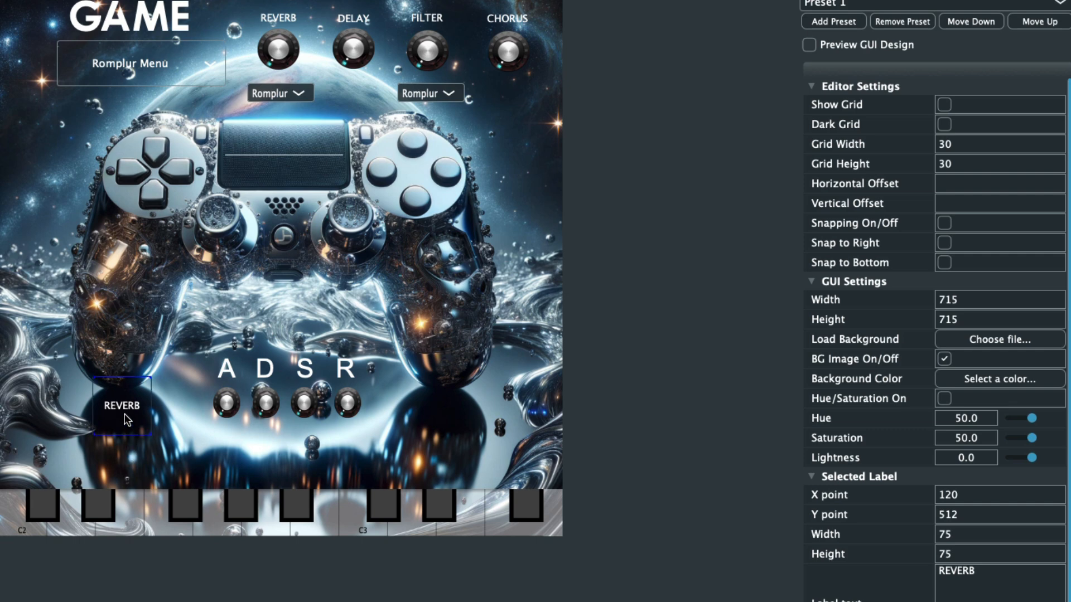
left_click(285, 48)
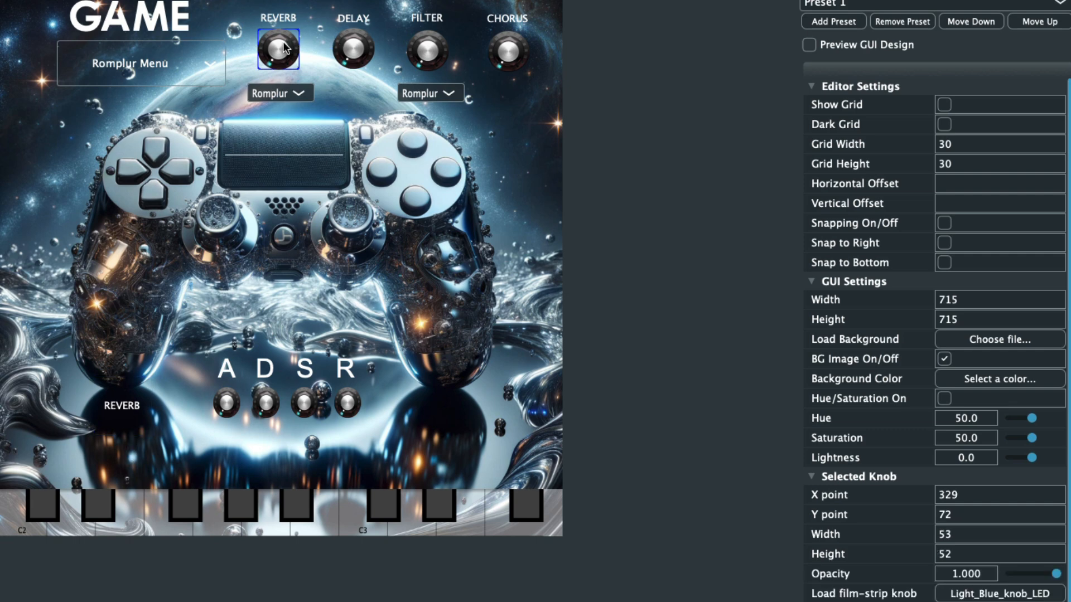
key("super+d")
left_click_drag(325, 48, 142, 473)
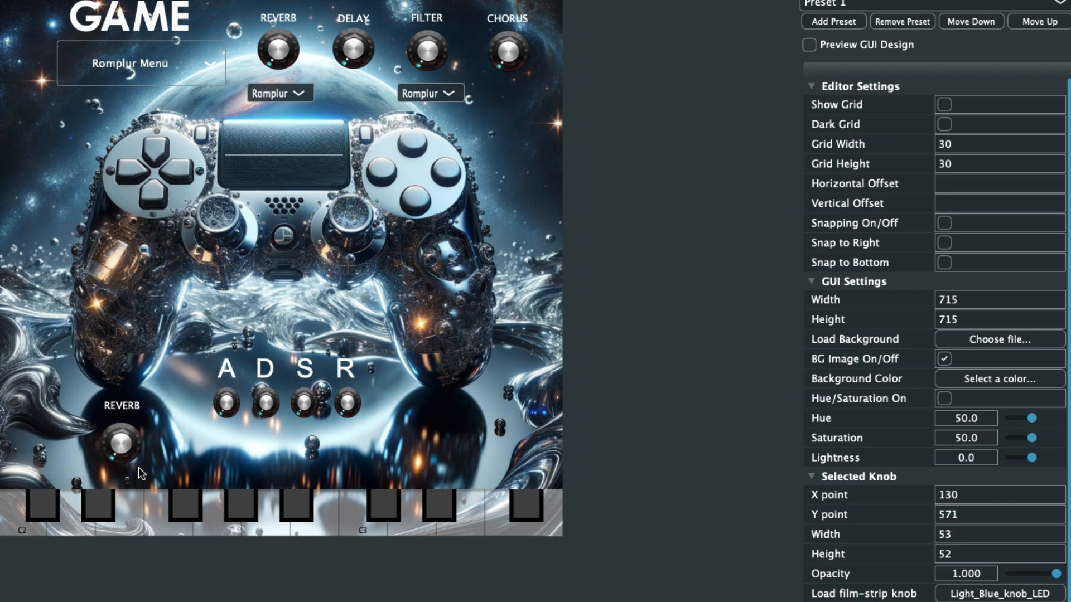
Step: Change the text of the copied REVERB label to GAIN
left_click(136, 405)
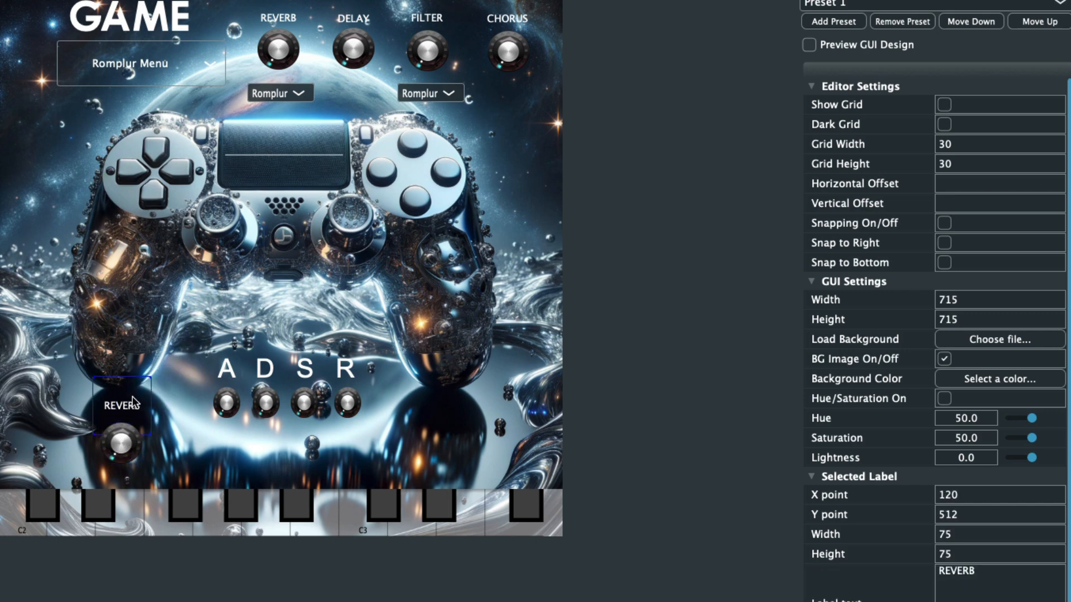
left_click(985, 575)
key("BackSpace")
type("GAIN")
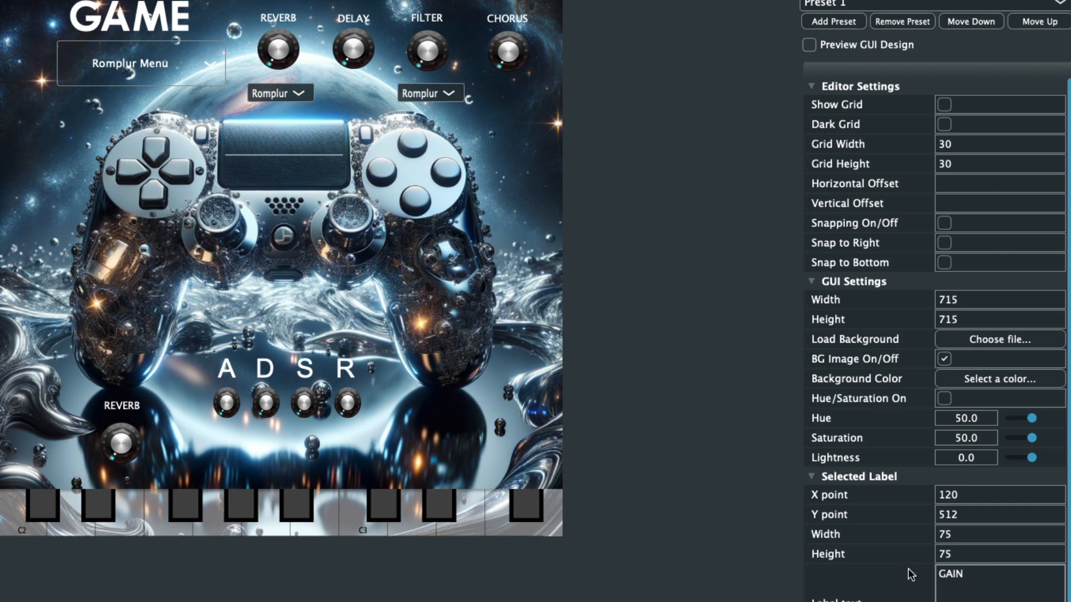
left_click(720, 580)
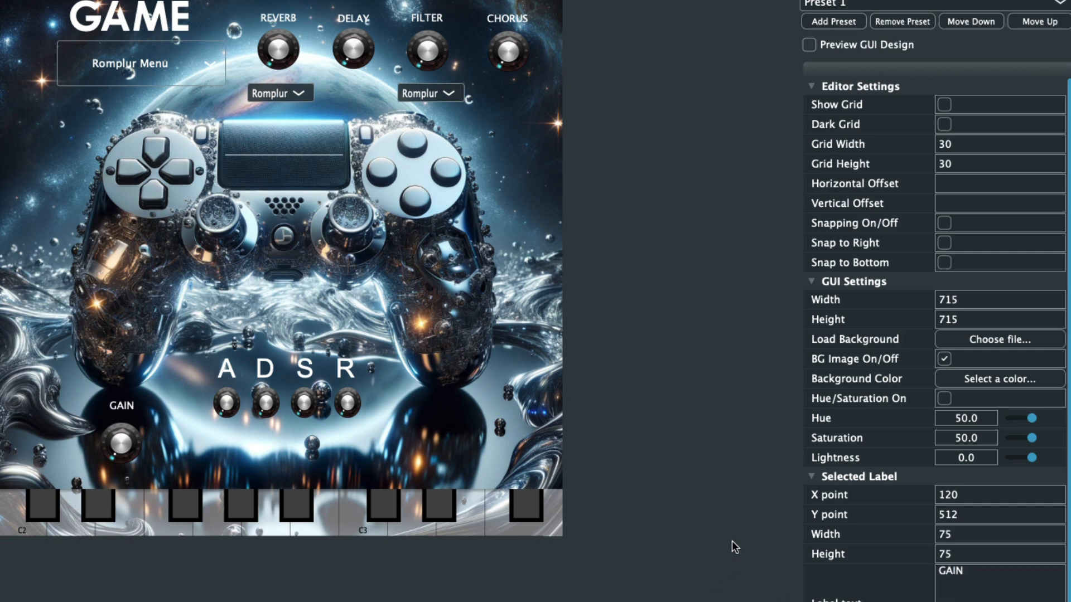
Step: Assign the Gain parameter to the knob beneath the GAIN label
left_click(121, 444)
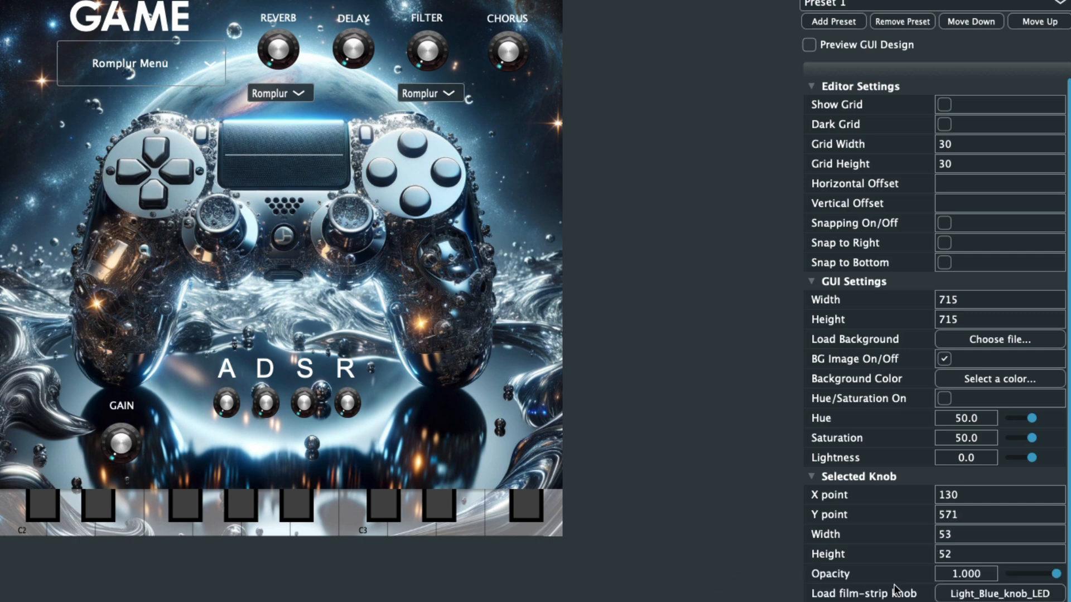
left_click(998, 601)
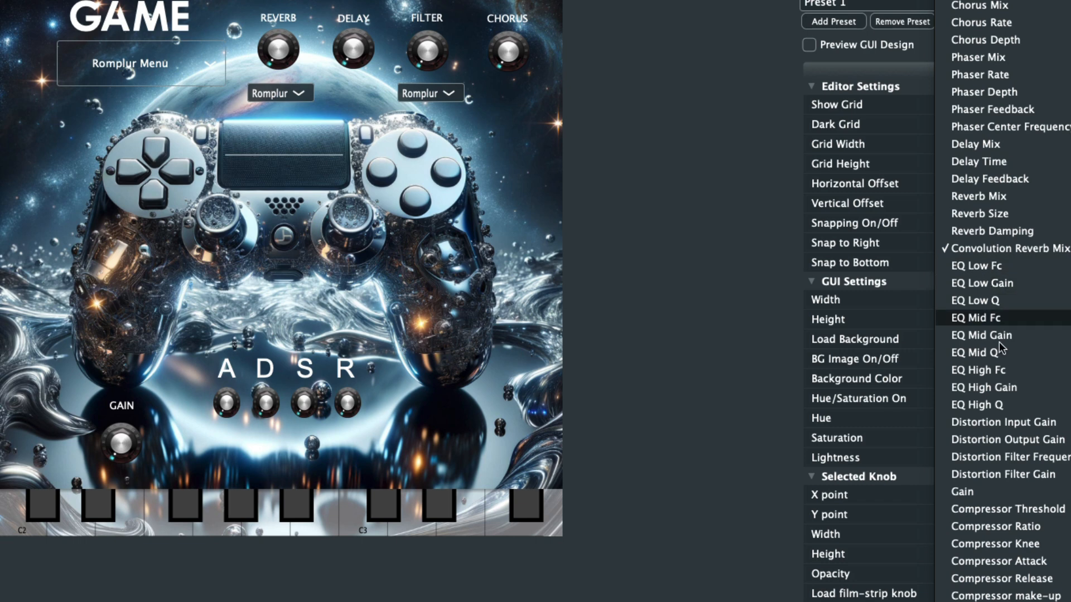
left_click(979, 484)
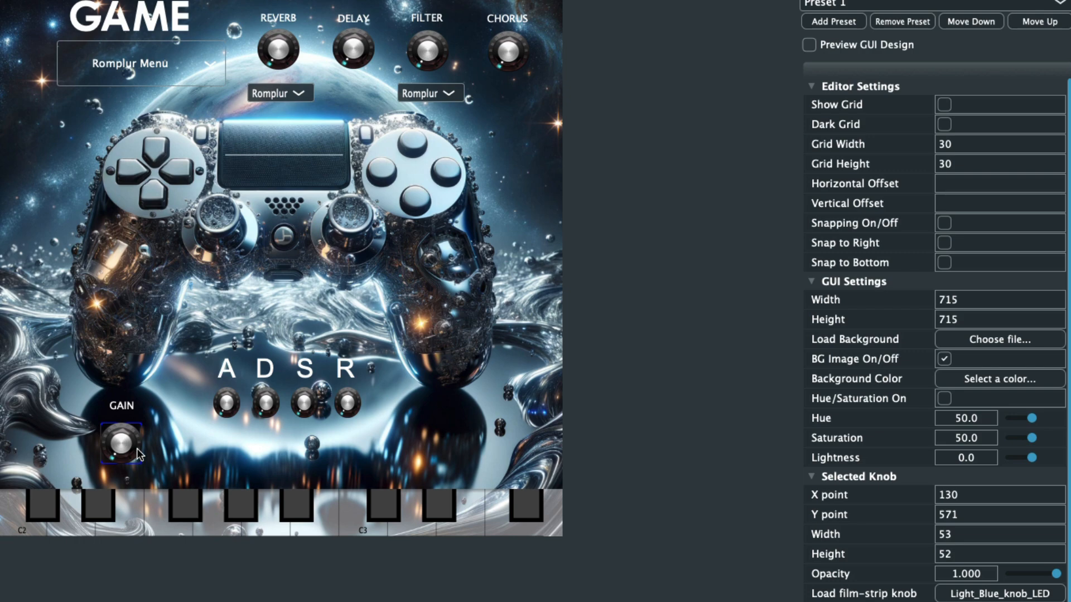
Step: Load Green Knob LED.png as the GAIN knob's film strip and resize the knob to about 70 by 76 at X 123, Y 564
scroll(895, 595, "down", 1)
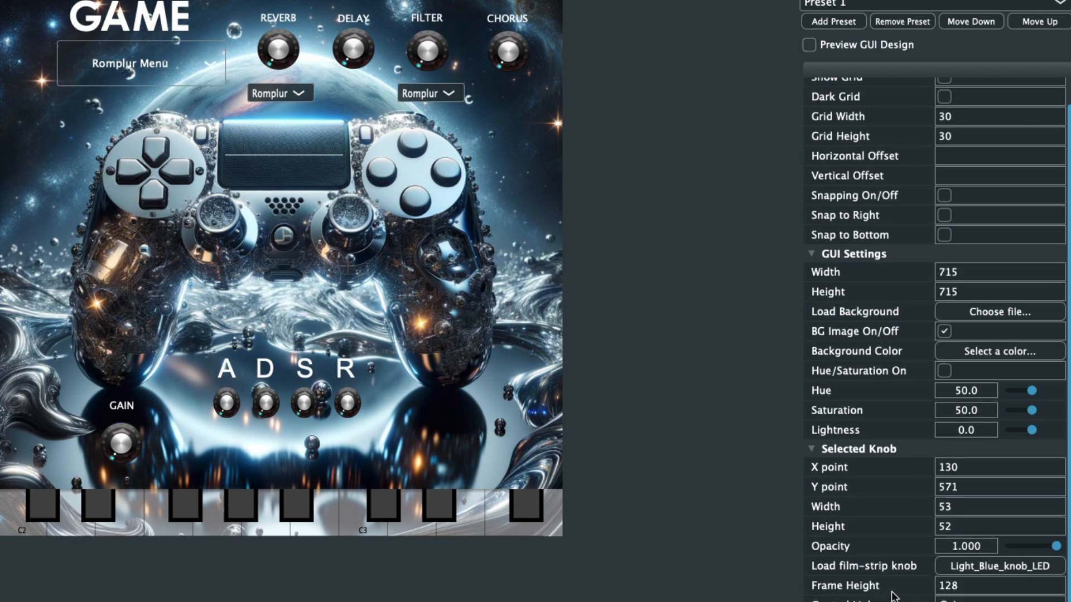
left_click(981, 564)
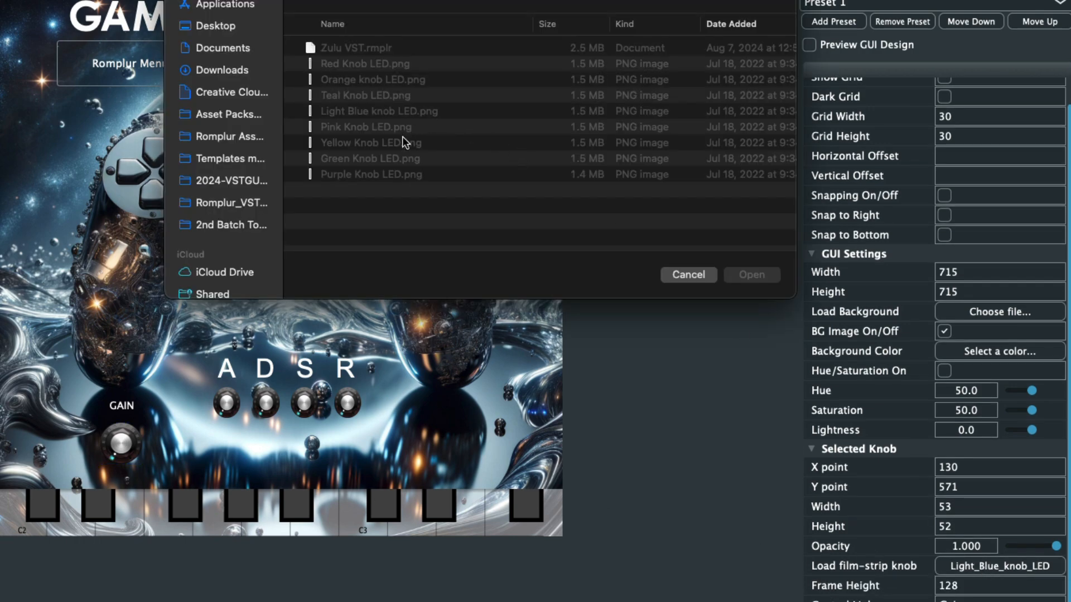
left_click(373, 158)
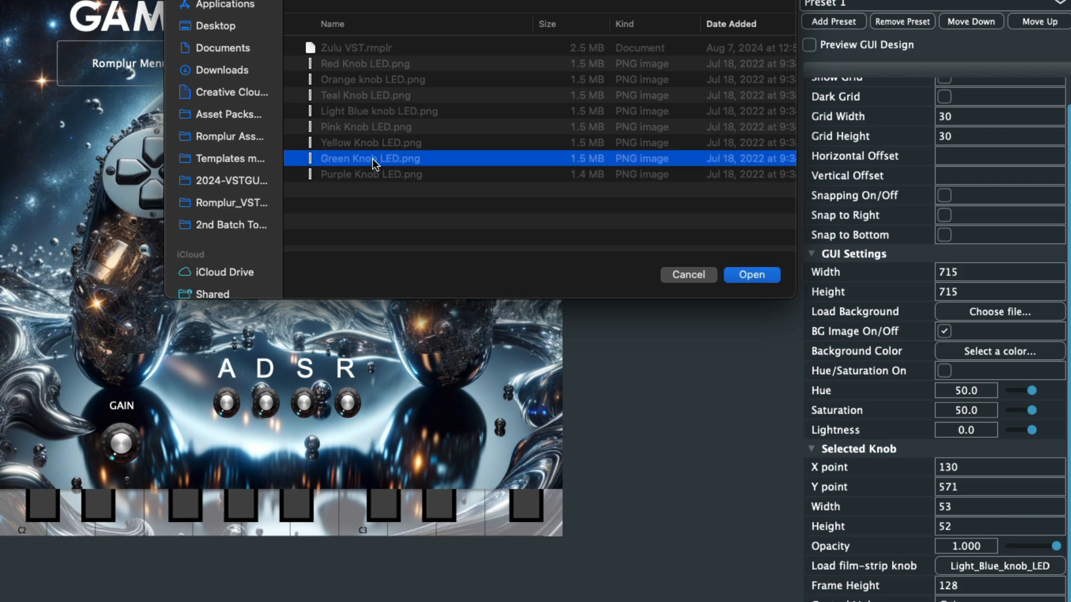
left_click(753, 276)
left_click(139, 501)
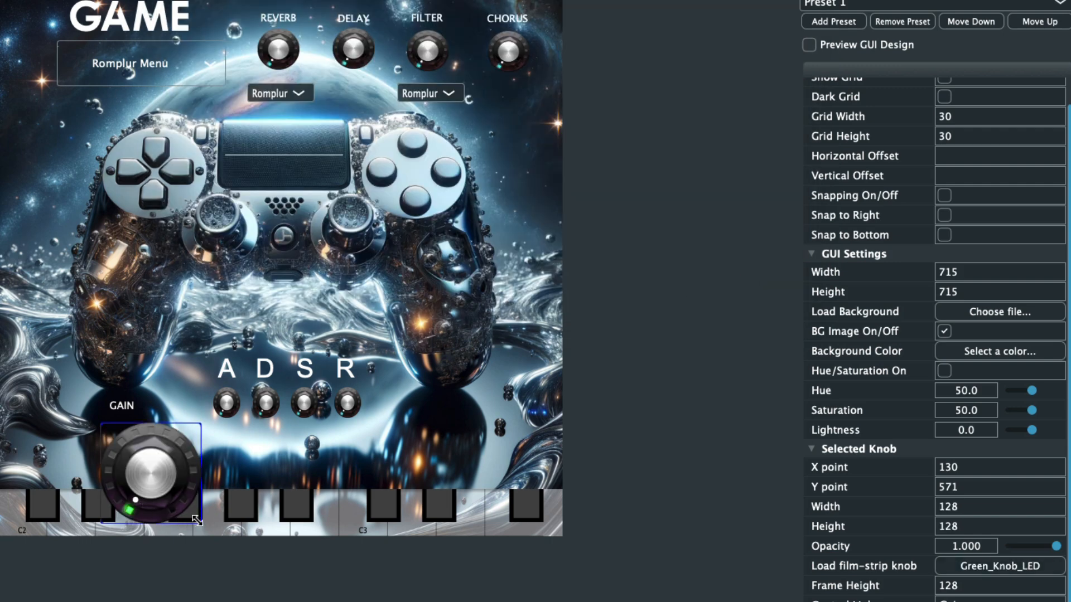
left_click_drag(195, 518, 129, 446)
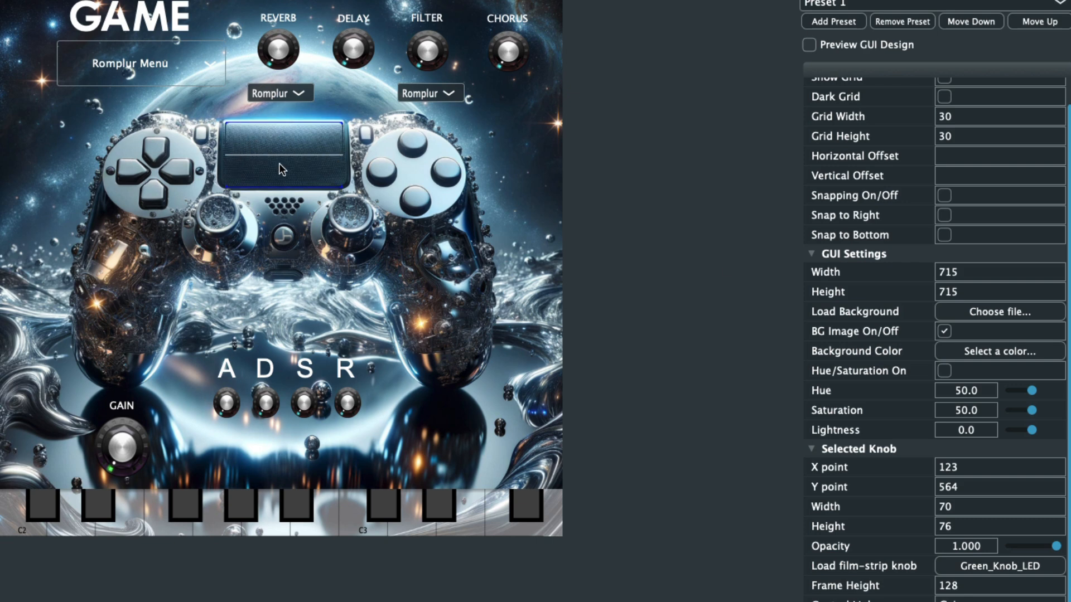
Step: Check the keyboard's color settings and preview the GUI design by turning the FILTER, CHORUS, R and GAIN knobs
left_click(289, 504)
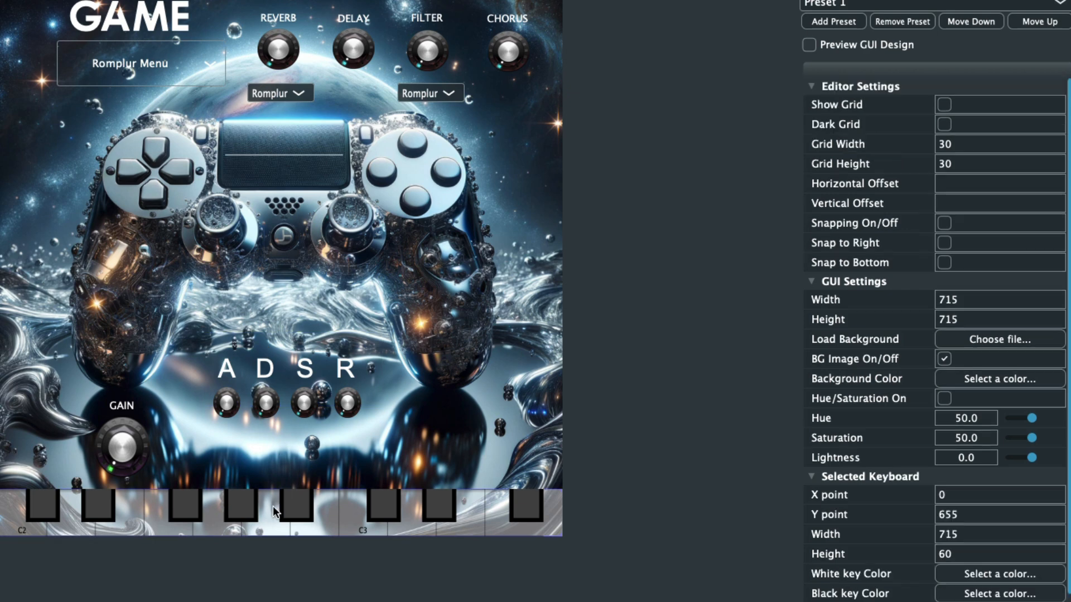
scroll(864, 599, "down", 2)
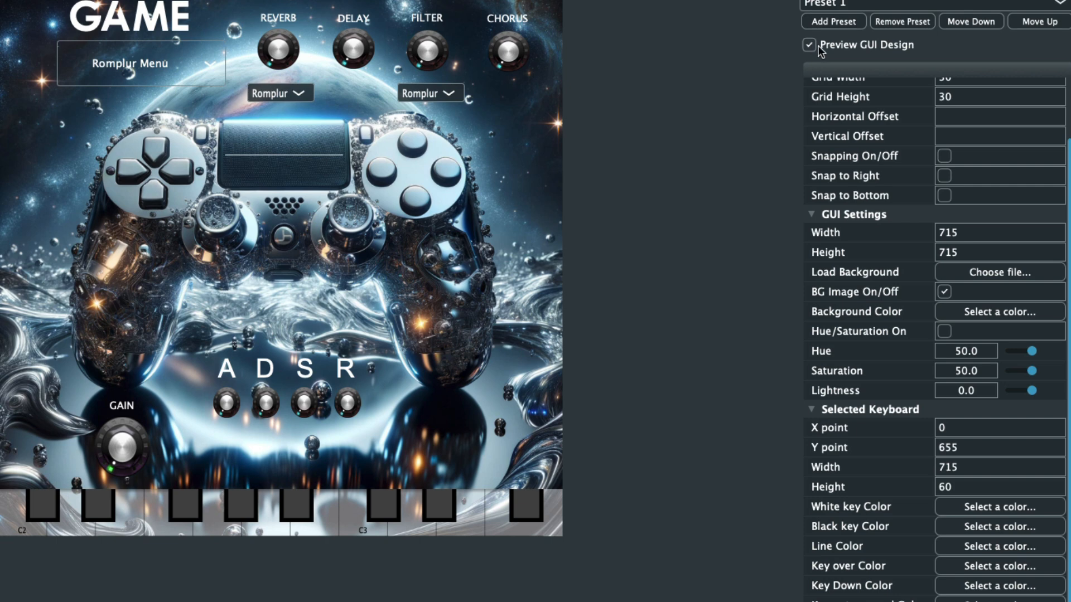
left_click_drag(427, 57, 422, 40)
left_click_drag(506, 51, 512, 39)
left_click_drag(346, 410, 347, 380)
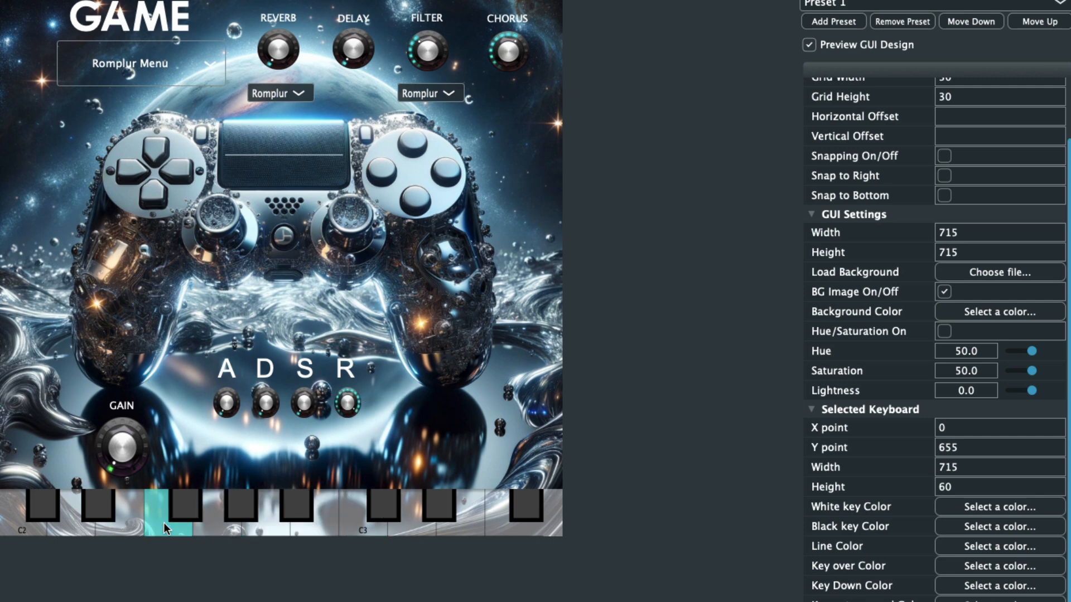
mouse_move(122, 446)
left_mouse_down()
mouse_move(132, 305)
mouse_move(133, 439)
left_mouse_up()
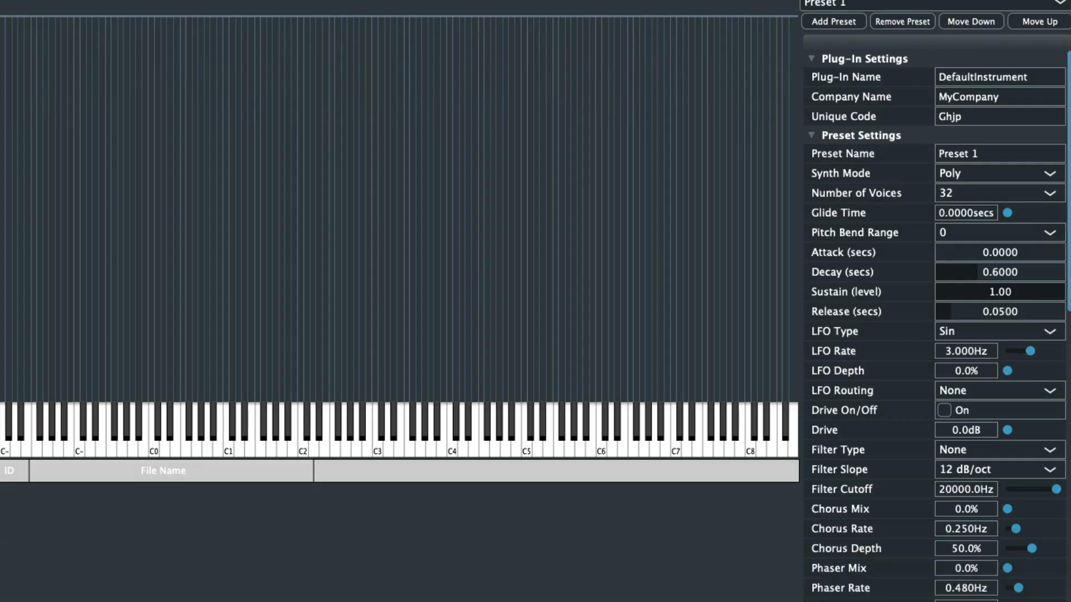
Step: Import FX - Galaga Times 060.wav from the Galaga Times folder into the mapping editor with root note C3
key("super+Tab")
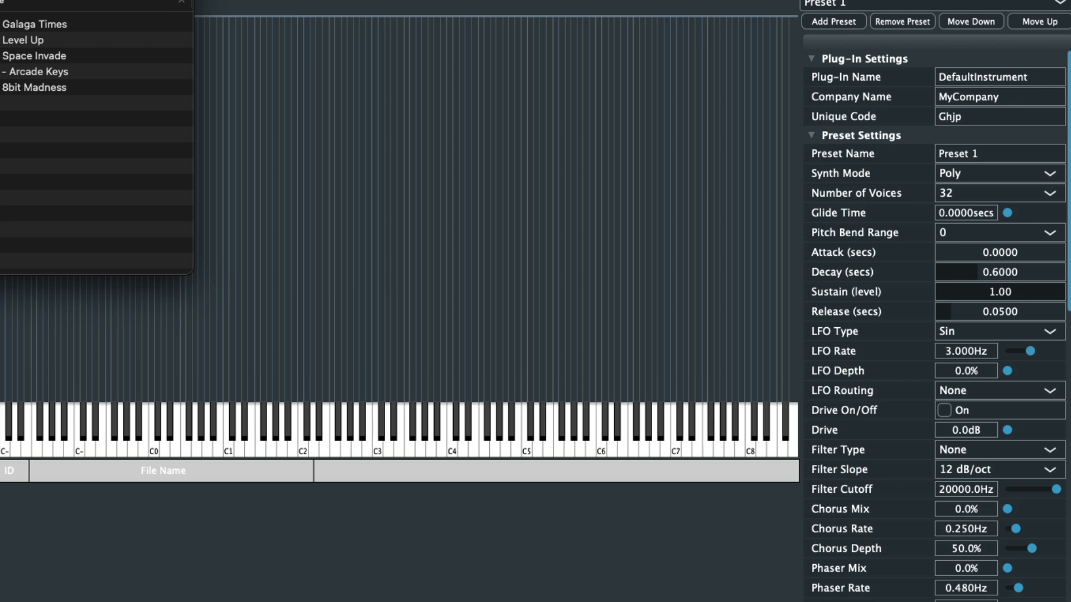
double_click(23, 25)
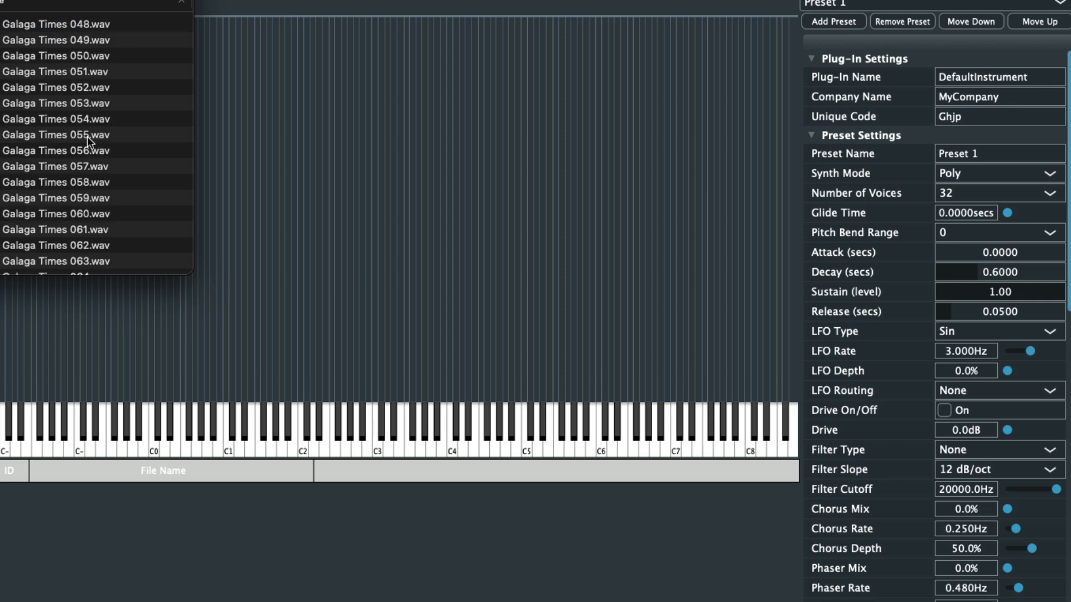
scroll(87, 136, "down", 3)
left_click(53, 167)
left_click_drag(52, 169, 557, 271)
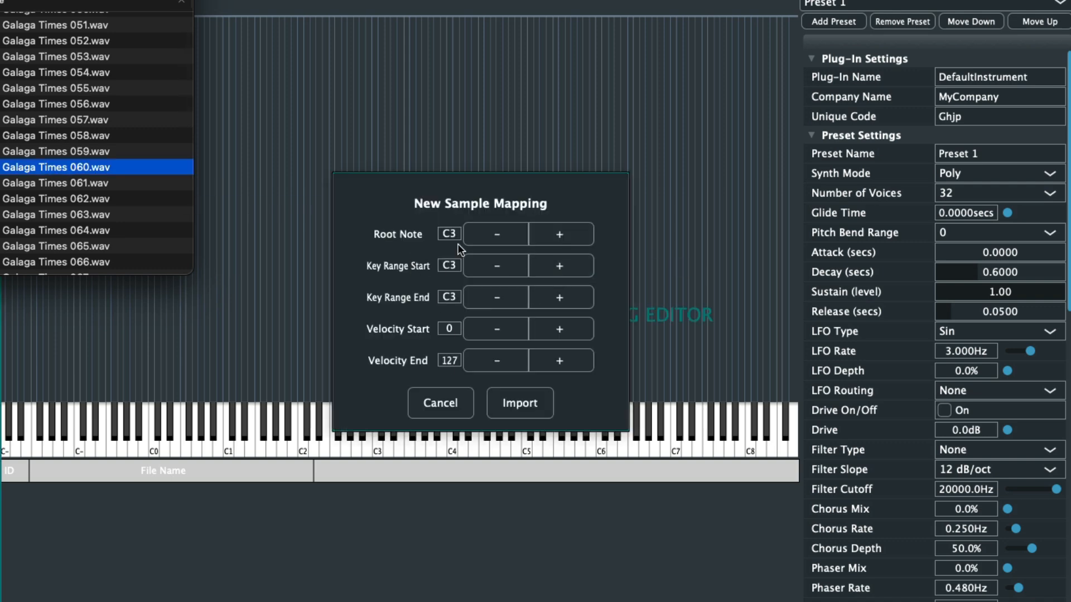
left_click(511, 406)
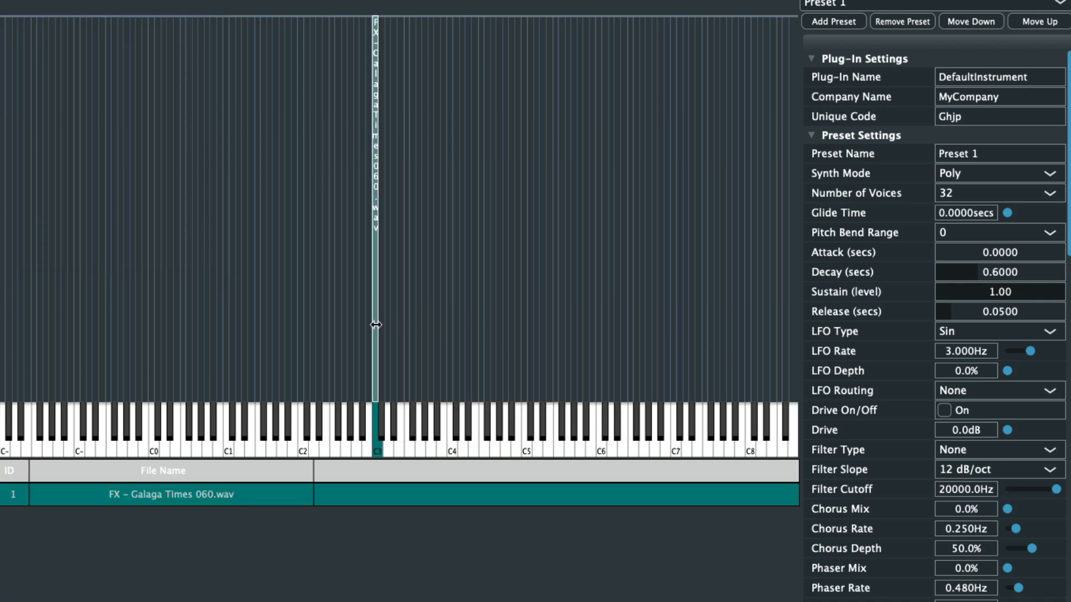
Step: Extend the Galaga Times 060 sample's key range in both directions, from about F-1 up to about C8
left_click_drag(376, 325, 753, 339)
left_click_drag(371, 305, 91, 288)
left_click_drag(90, 289, 106, 287)
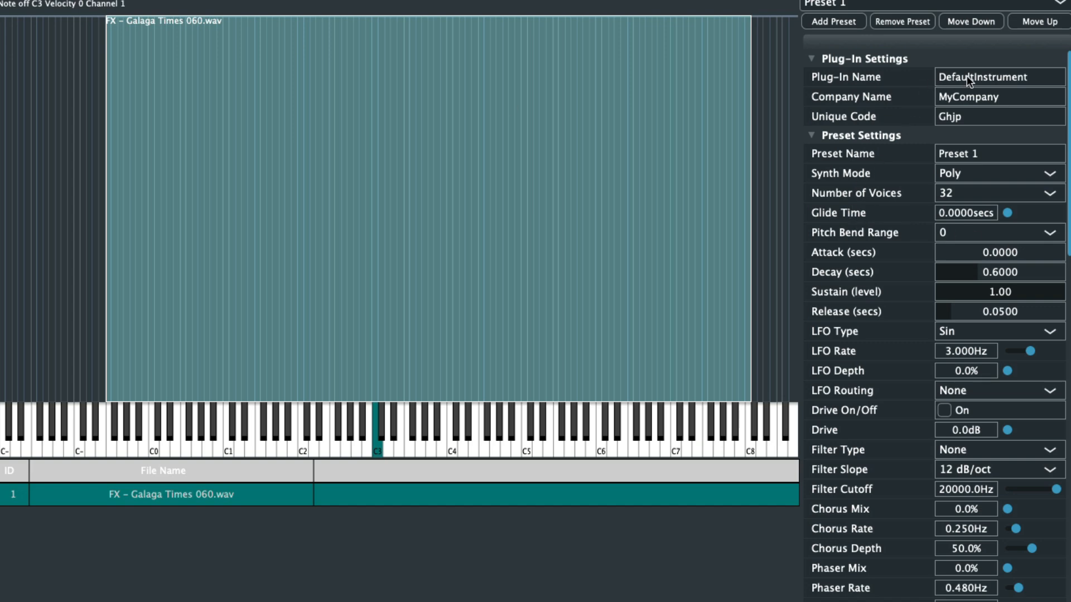
Step: Rename the current preset as FX - GAMER 1
left_click(968, 155)
key("BackSpace")
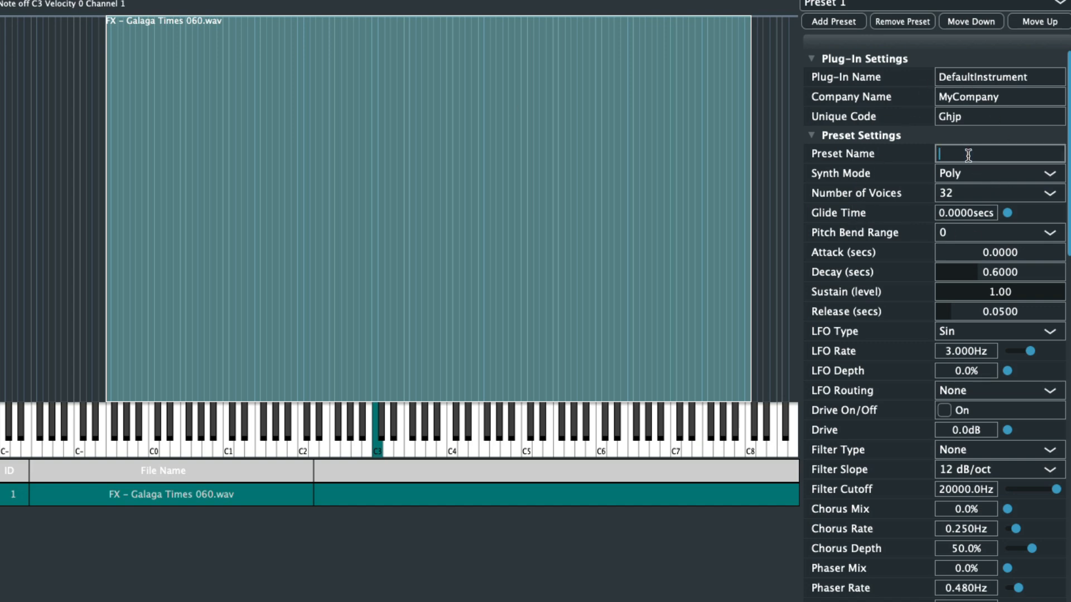
type("FX - GAMER 1")
Step: Set both the plug-in name and the company name to GAME VST
left_click(1000, 78)
key("BackSpace")
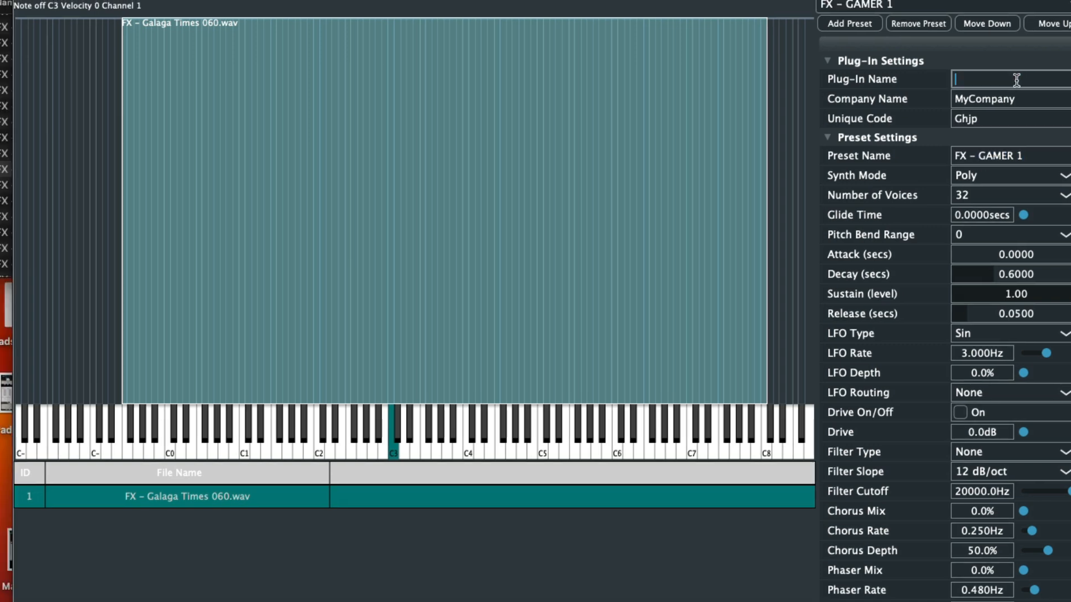
type("GAME VST")
left_click(999, 96)
key("BackSpace")
type("G")
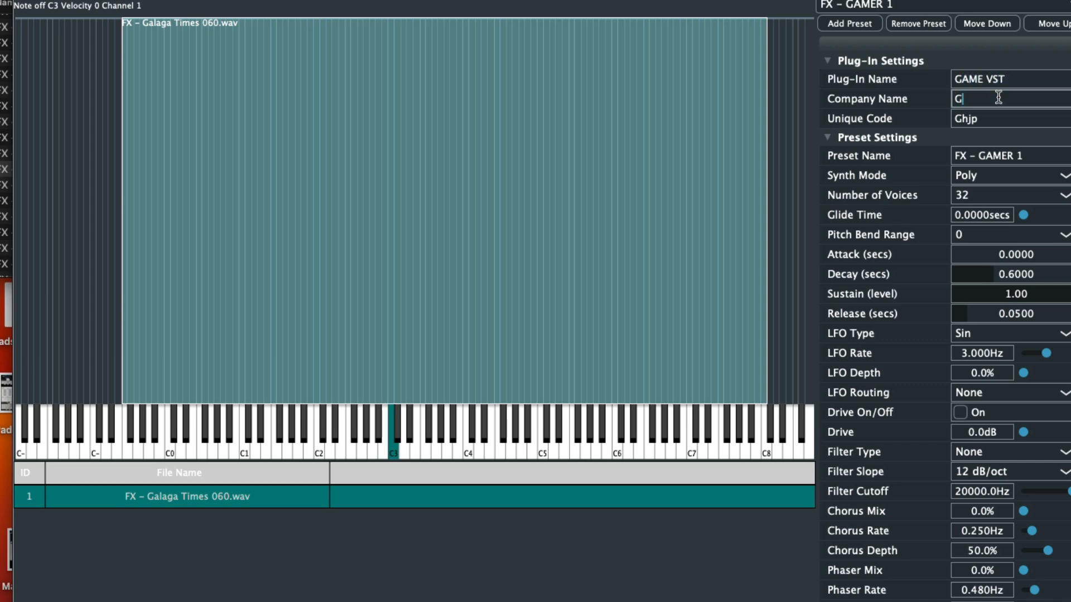
type("AME VST")
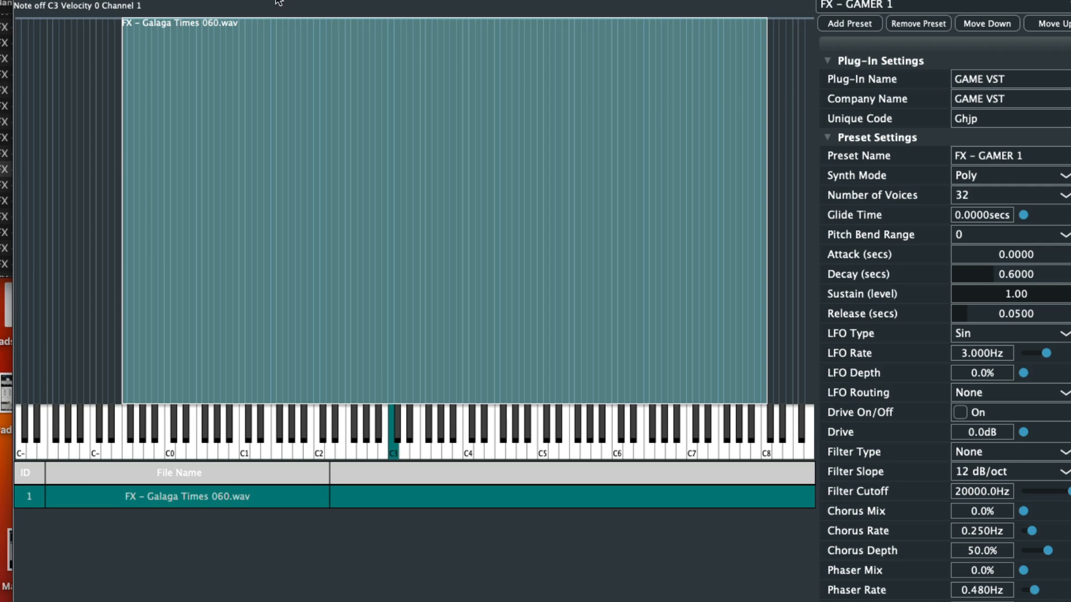
Step: Add a new preset named FX - MADDEN FOOTBALL
left_click(842, 23)
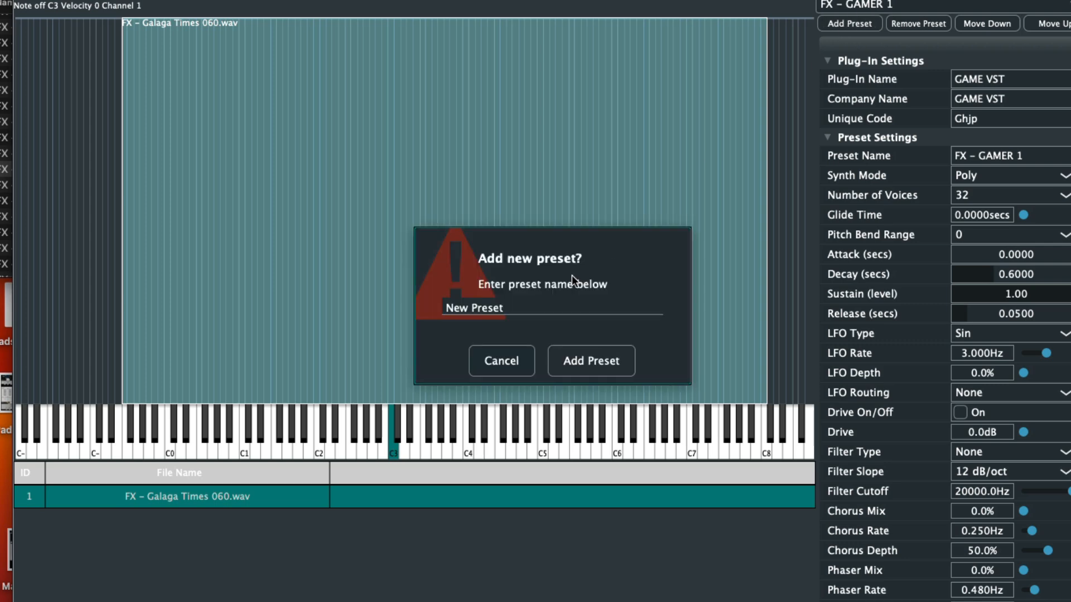
left_click(506, 308)
key("BackSpace")
type("FX - ")
type("MADDEN")
type(" FOO")
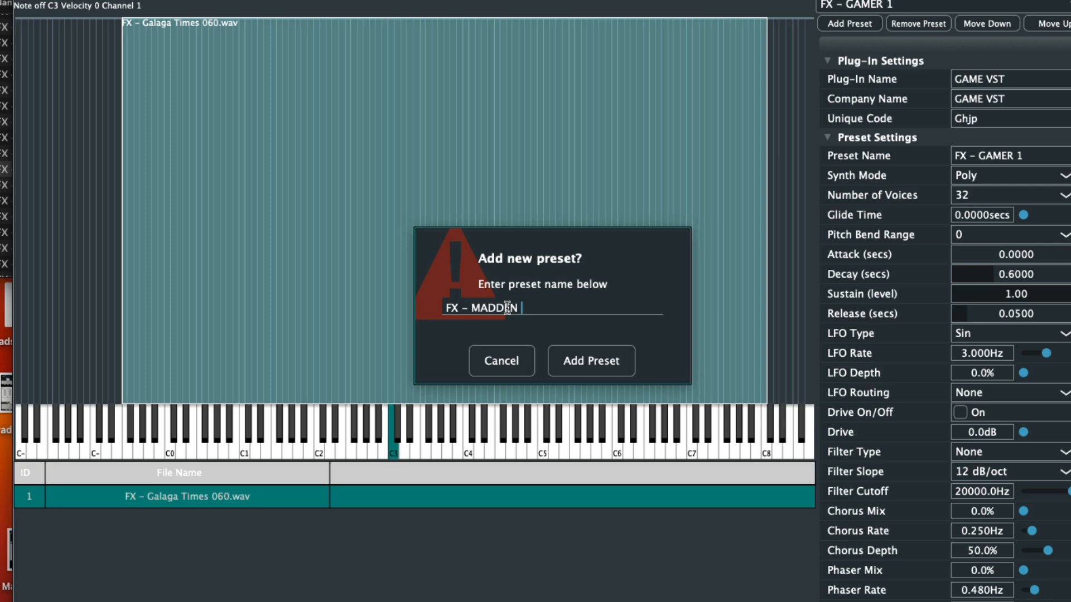
type("TBALL")
left_click(604, 367)
Step: Import FX - Level up 060.wav with root note C3 and extend its key range from about B-1 to about G#7
left_click(6, 169)
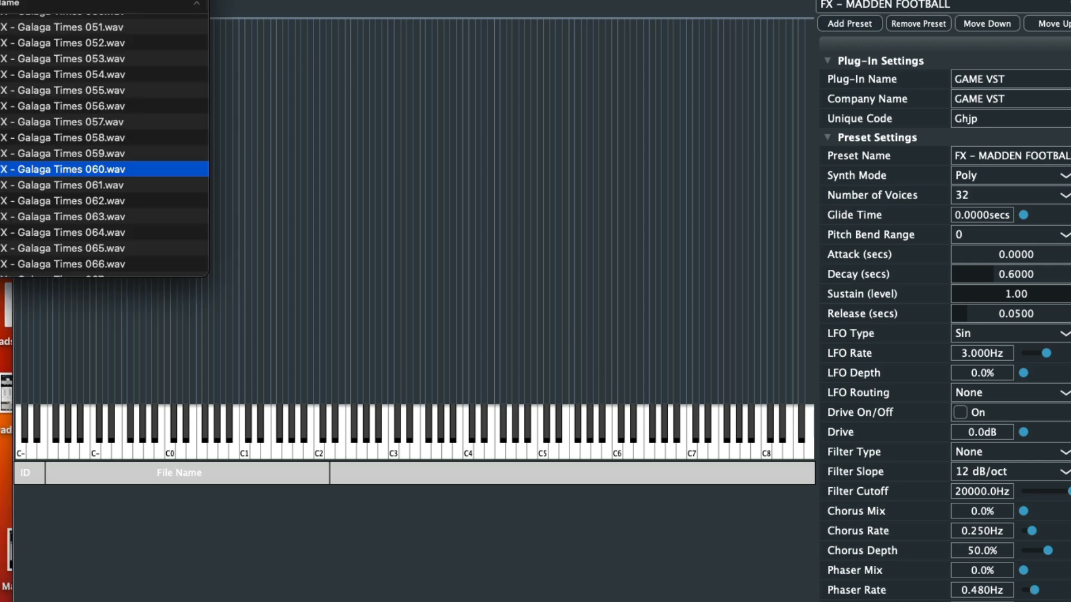
left_click(2, 1)
double_click(45, 40)
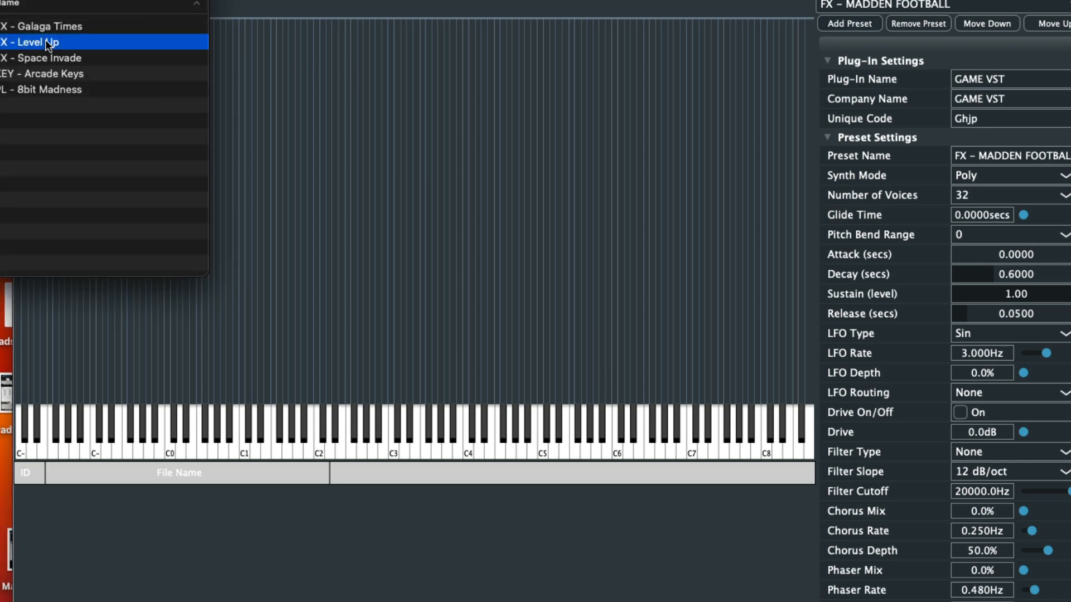
left_click_drag(71, 215, 557, 232)
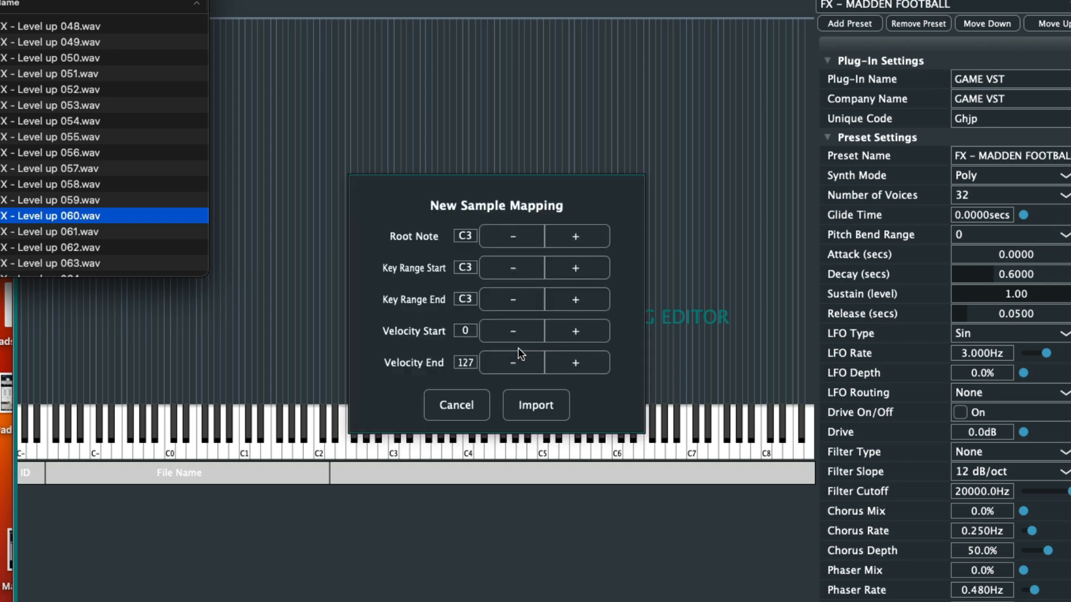
left_click(532, 406)
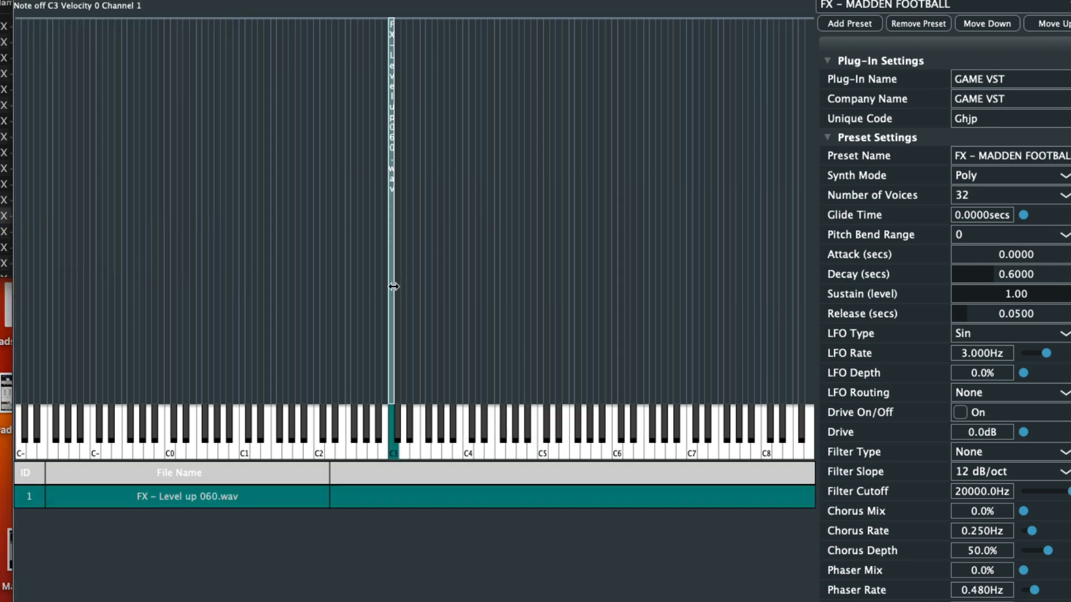
left_click_drag(393, 286, 742, 270)
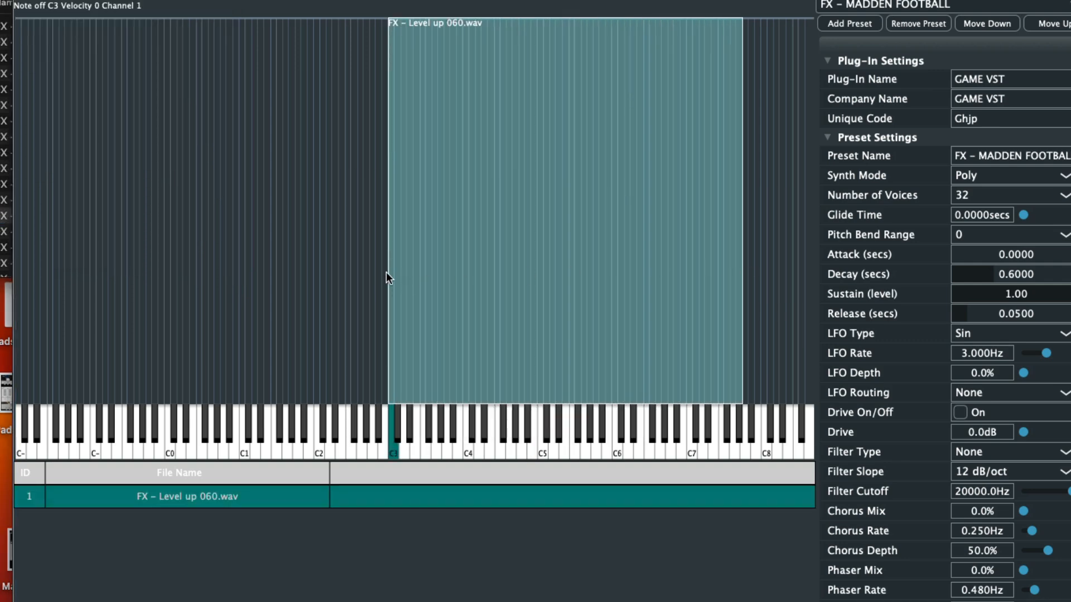
left_click_drag(388, 273, 165, 266)
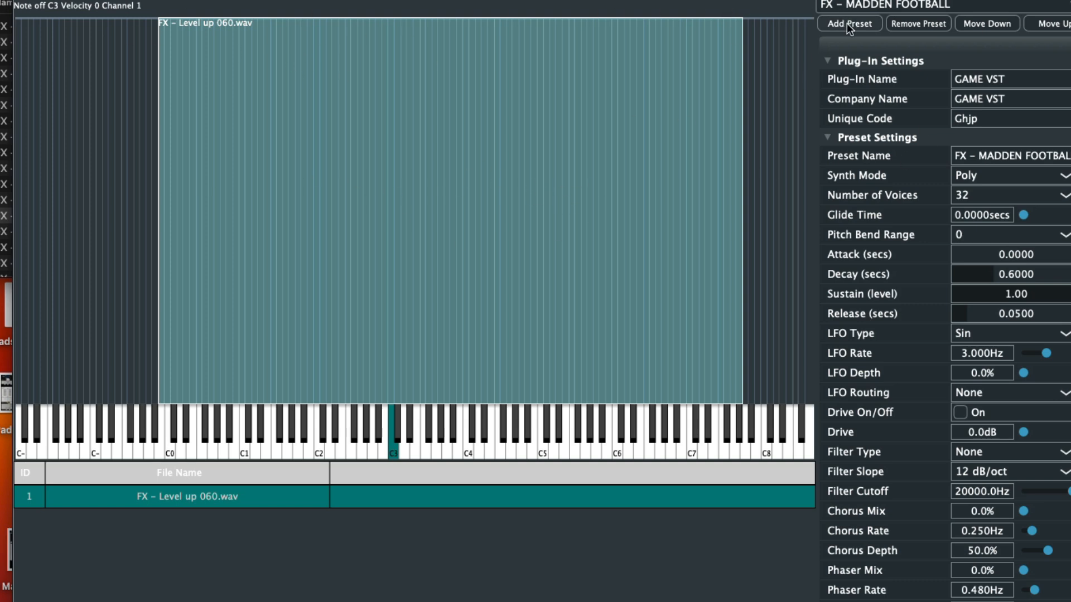
Step: Rename the FX - MADDEN FOOTBALL preset as FX - DUCK HUNT
left_click(1002, 149)
left_click_drag(977, 152, 1069, 156)
key("BackSpace")
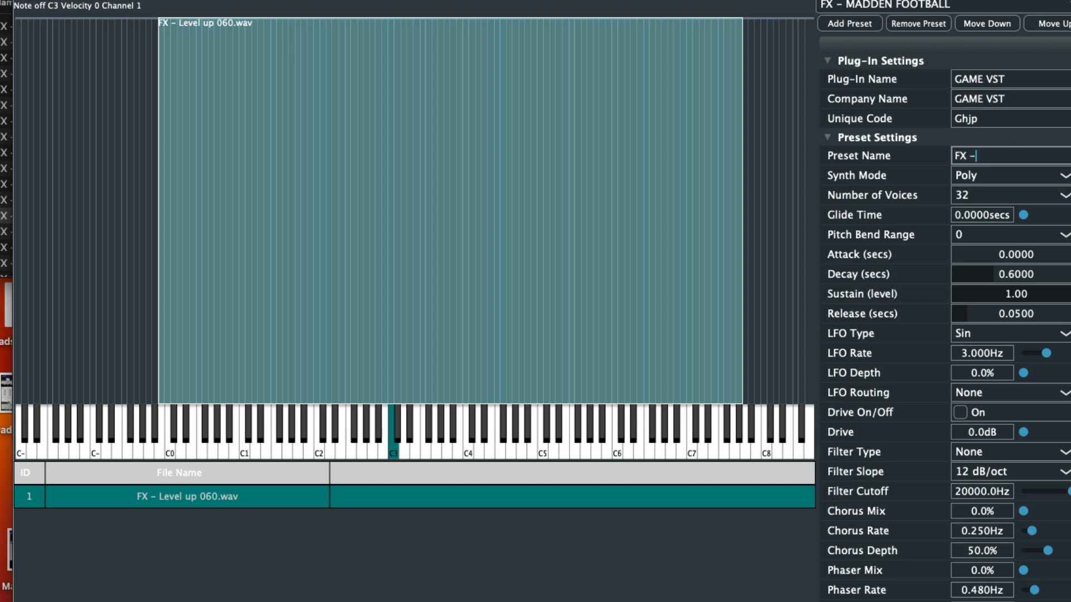
type("DUCK HUNT")
key("Return")
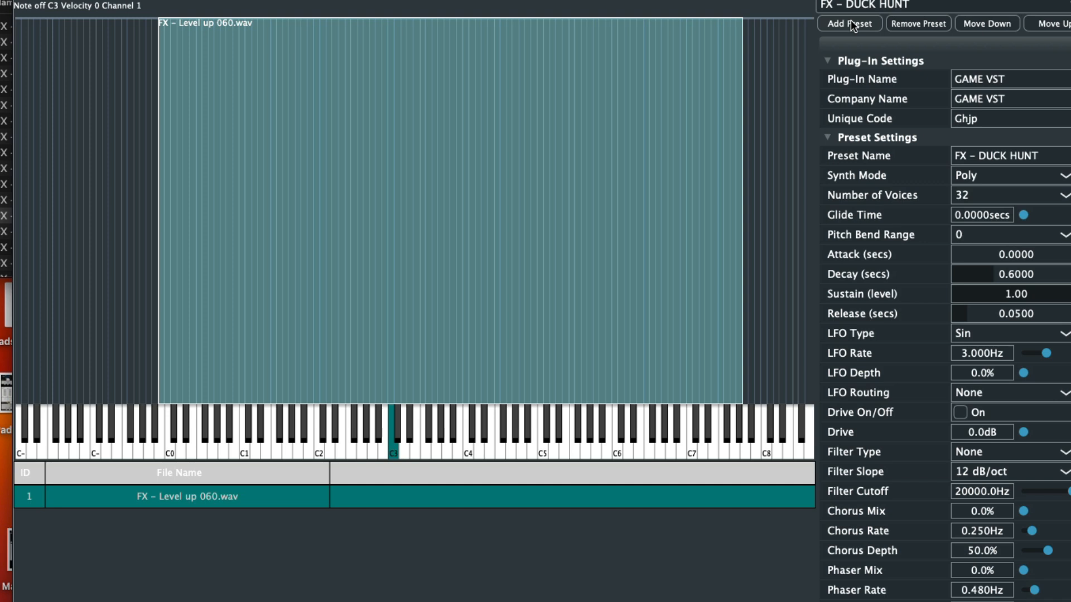
Step: Add a new preset named FX - SPACE INVADERS
left_click(3, 3)
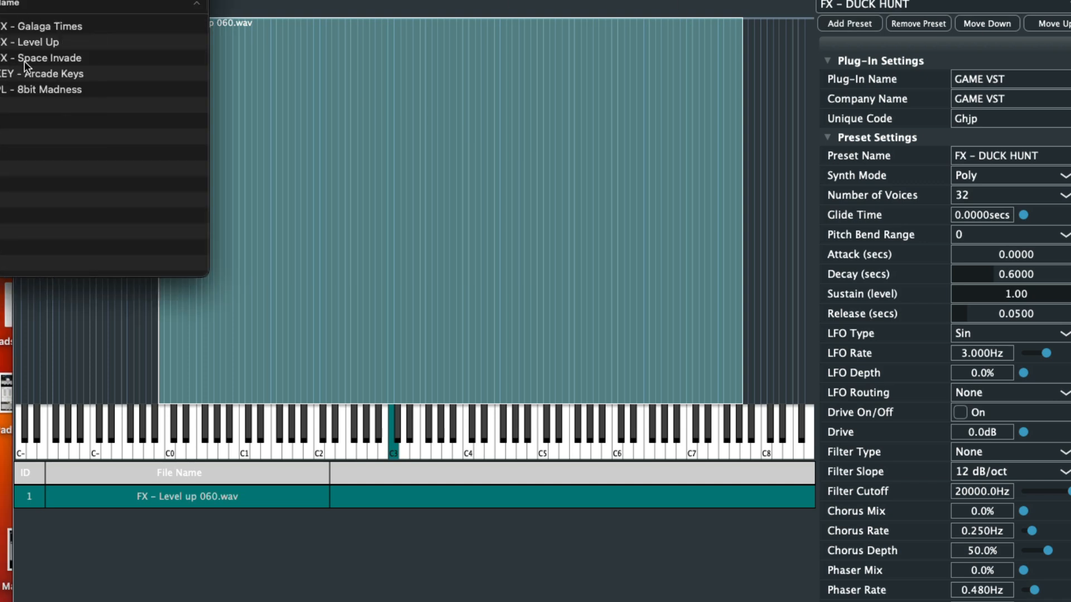
left_click(851, 24)
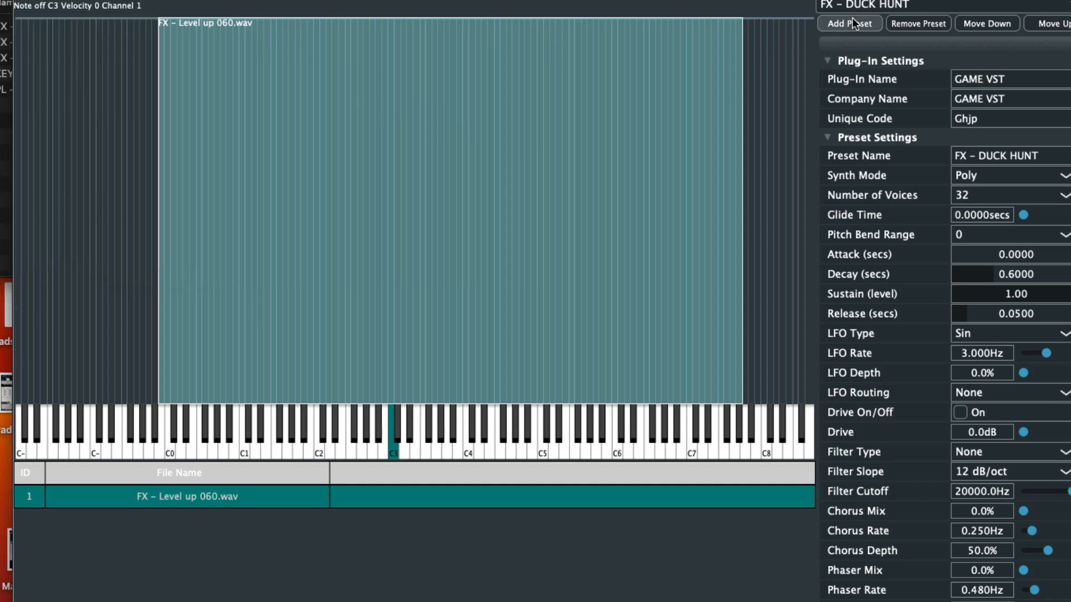
left_click(516, 312)
key("BackSpace")
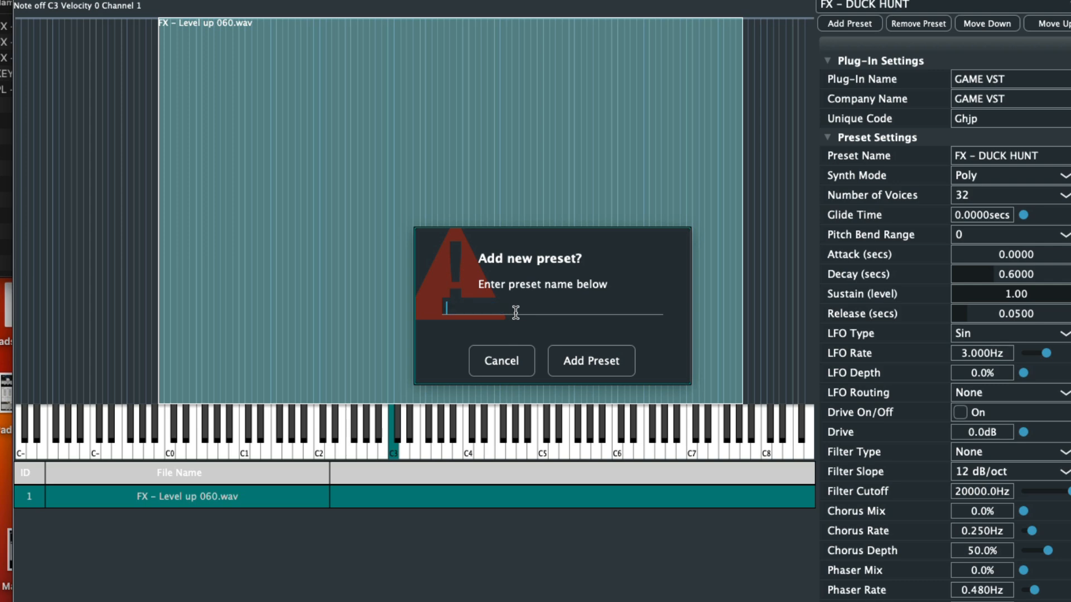
type("FX - SPACE INVADERS")
left_click(601, 358)
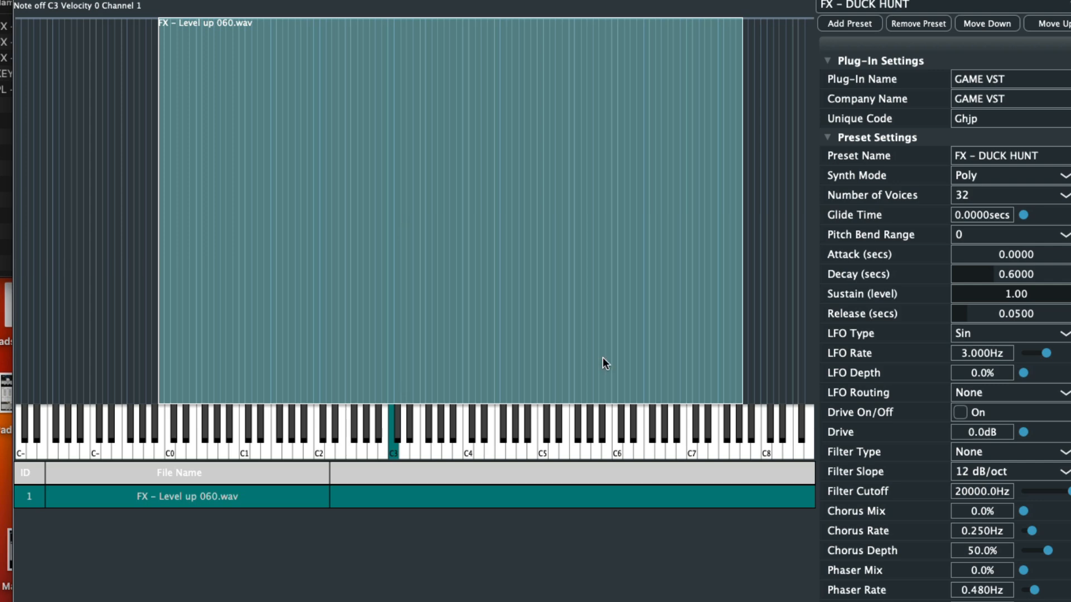
Step: Import FX - Space Invade 060.wav with root note C3 and extend its key range from about C#0 to about F#7
left_click(1, 123)
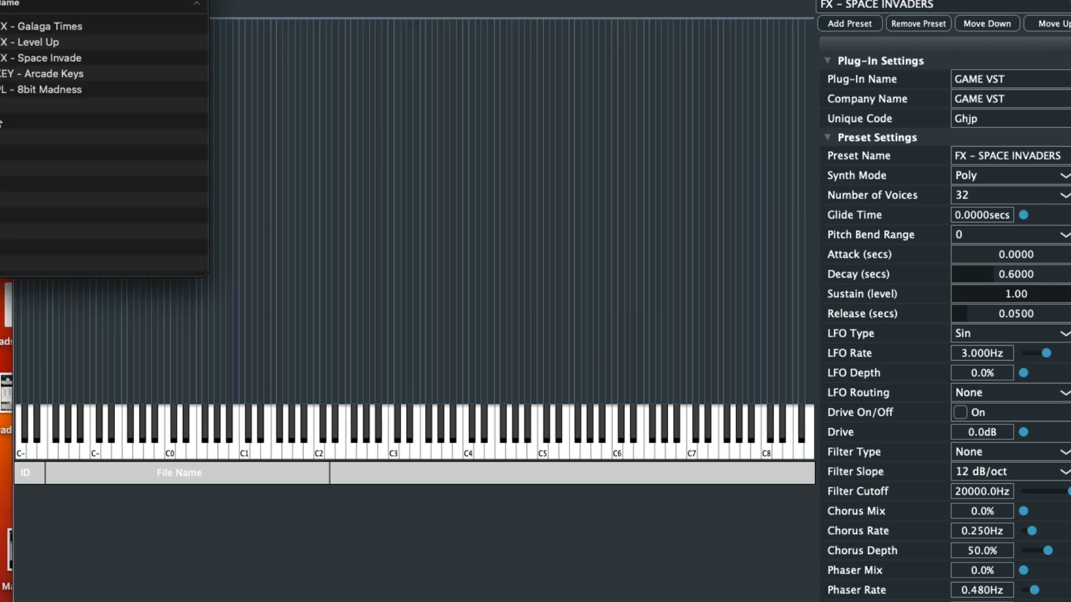
double_click(22, 62)
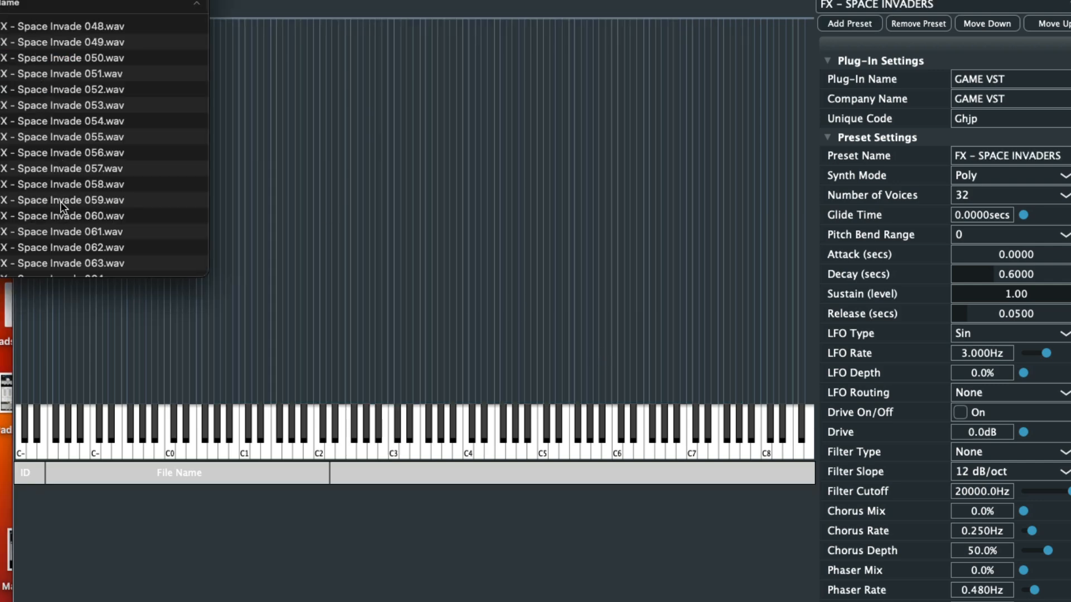
left_click(55, 214)
left_click_drag(94, 216, 556, 213)
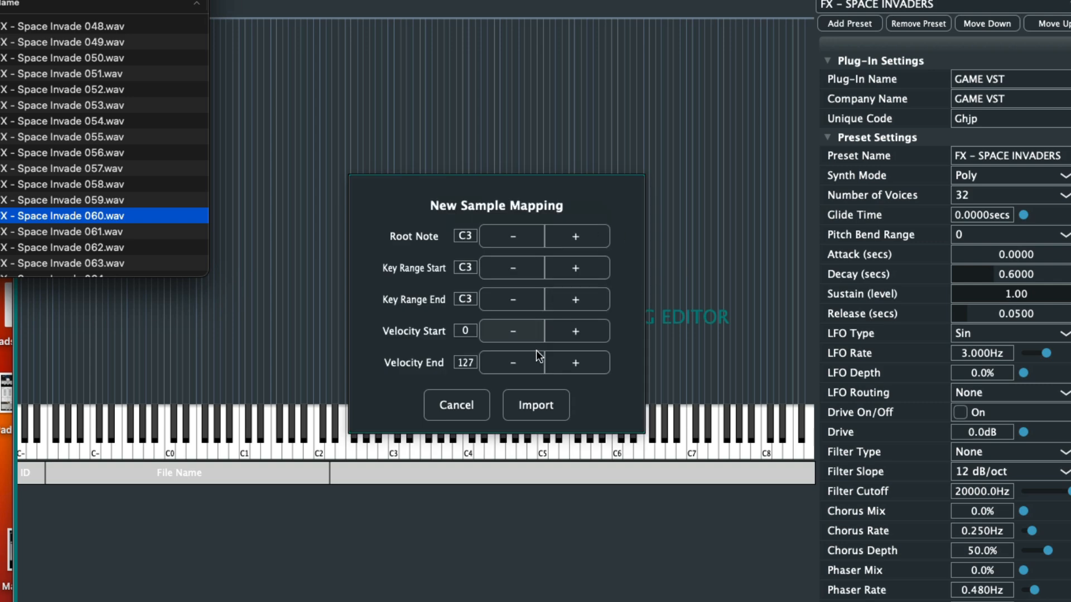
left_click(535, 405)
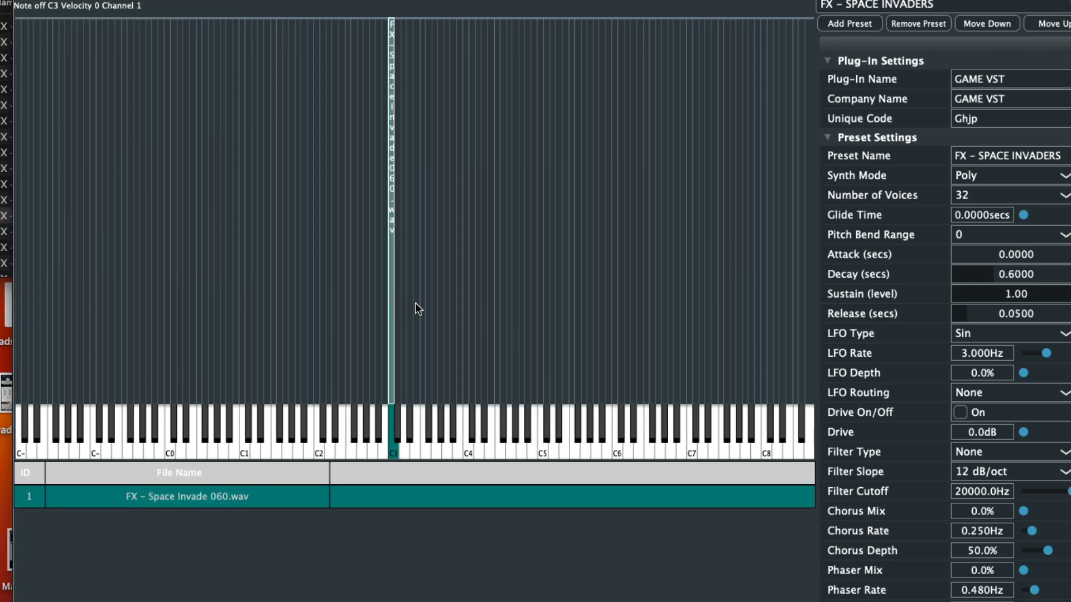
left_click_drag(393, 303, 734, 318)
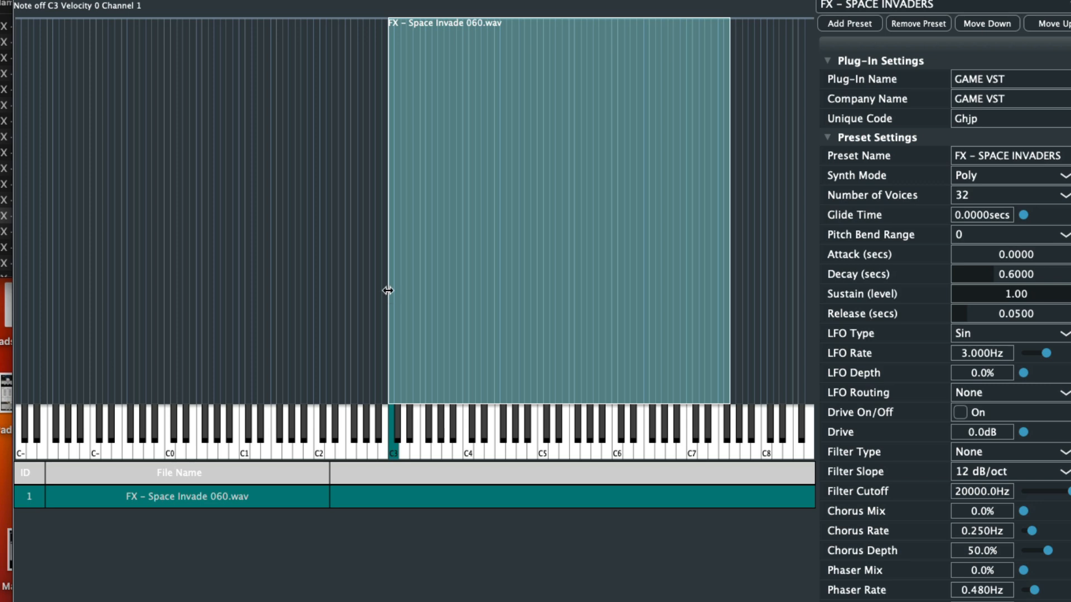
left_click_drag(385, 291, 173, 273)
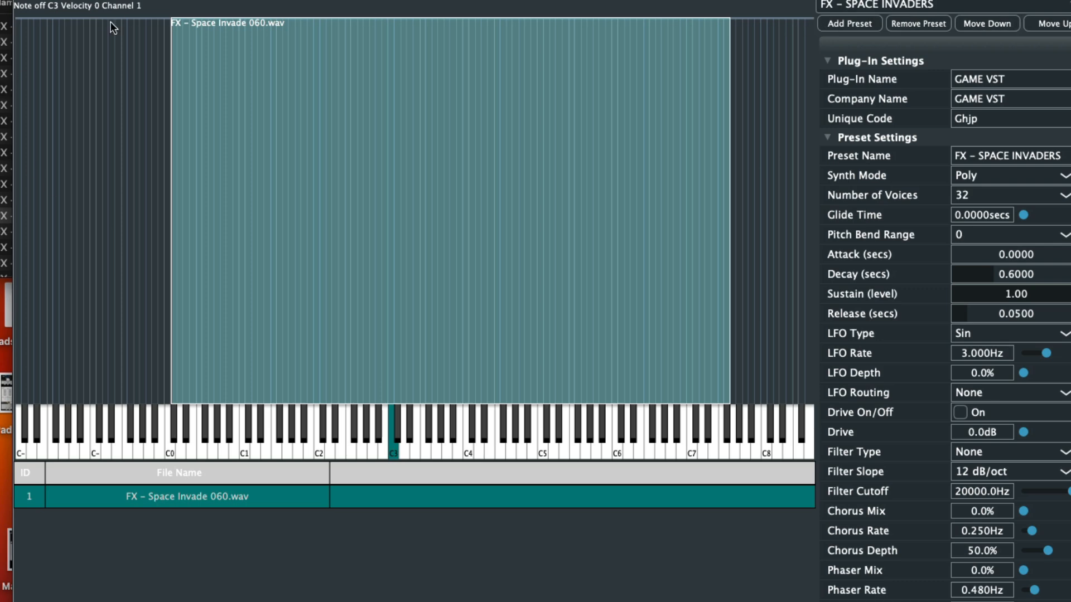
Step: Return to the list of sample folders and add a new preset named KEY - GAMER KEYS
left_click(4, 22)
left_click(2, 1)
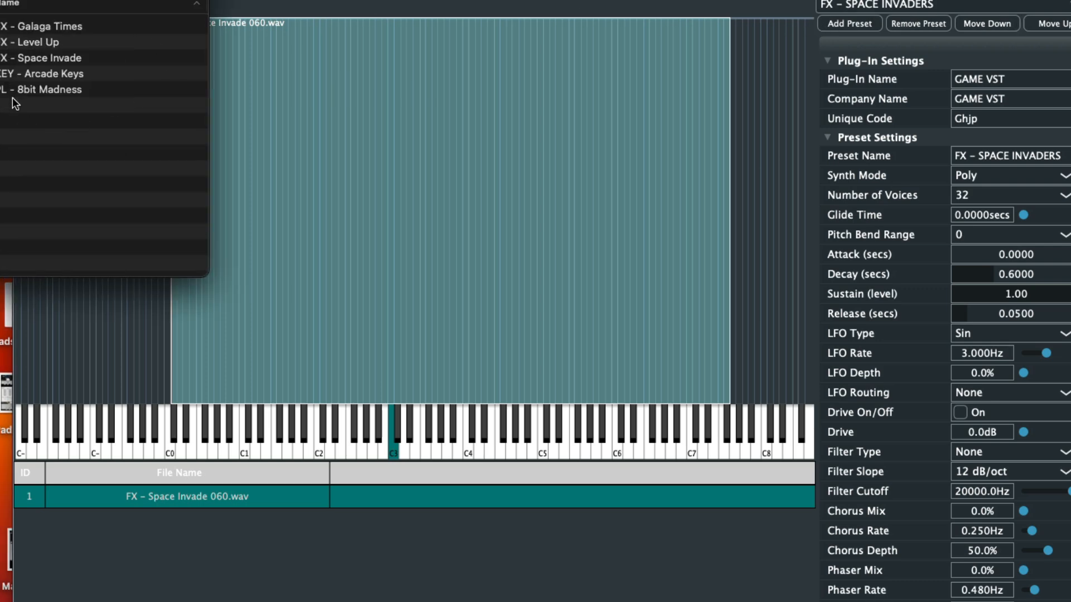
left_click(842, 24)
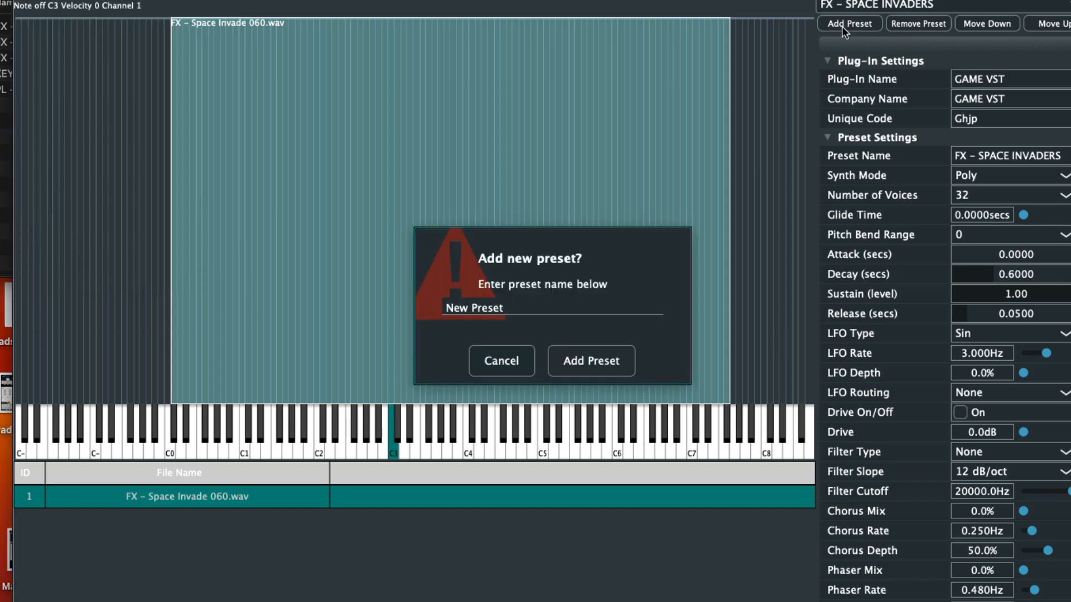
left_click(519, 311)
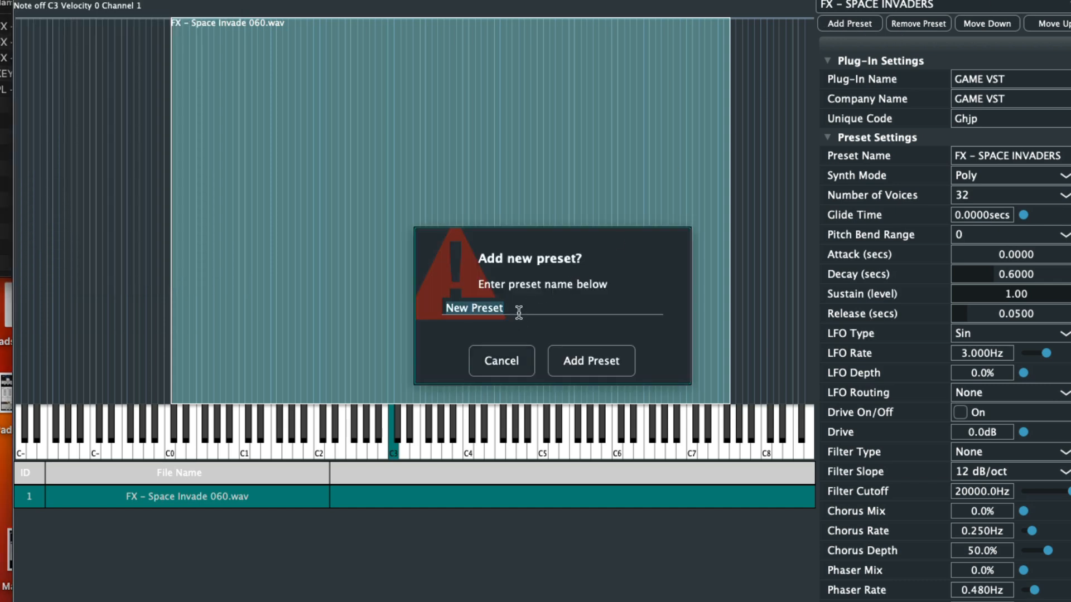
key("BackSpace")
type("KEY ")
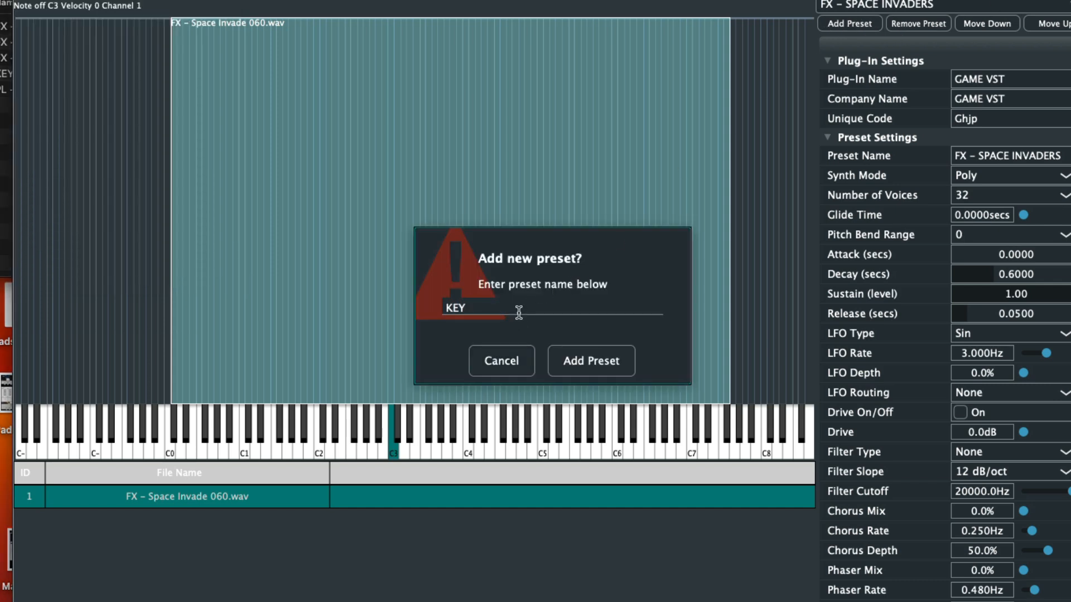
type("S")
key("BackSpace")
type("- GAMER KEYS")
left_click(588, 357)
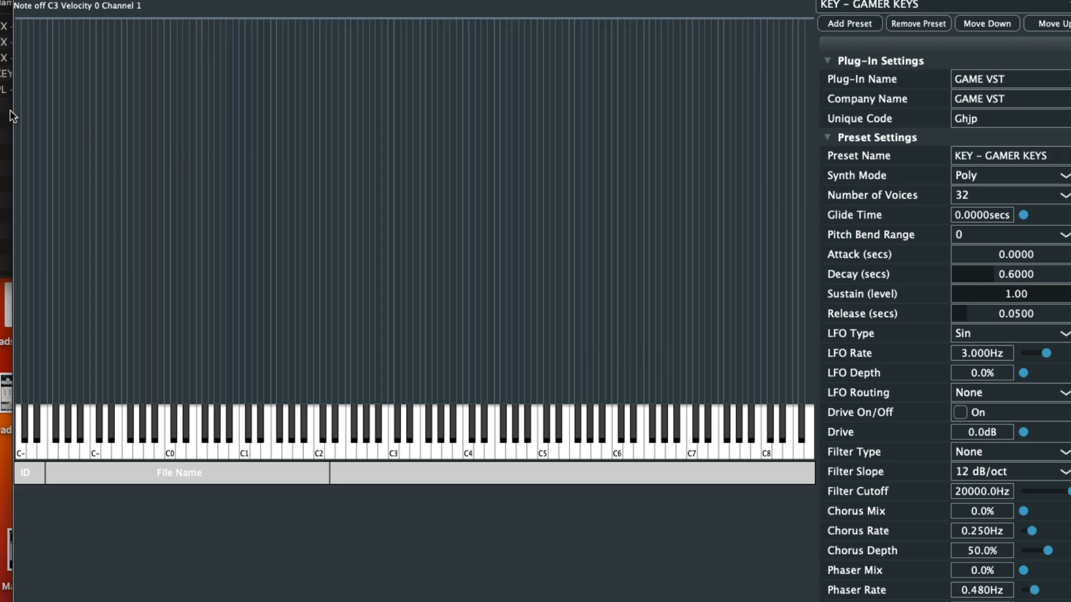
Step: Open the KEY - Arcade Keys folder and add samples 048 through 088 to the mapping editor as one multi-sample set
left_click(3, 81)
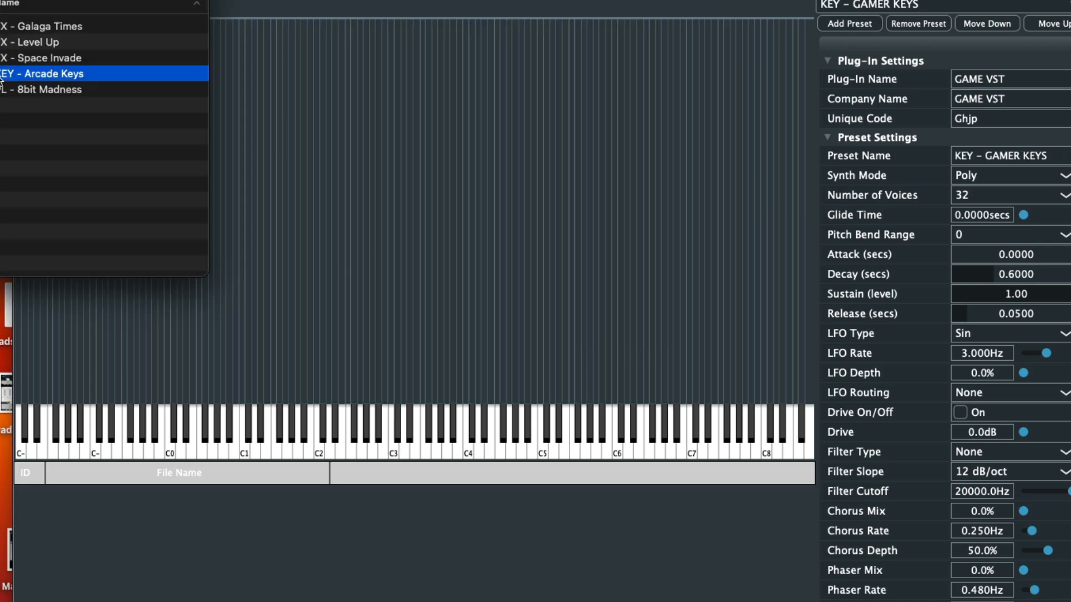
double_click(44, 73)
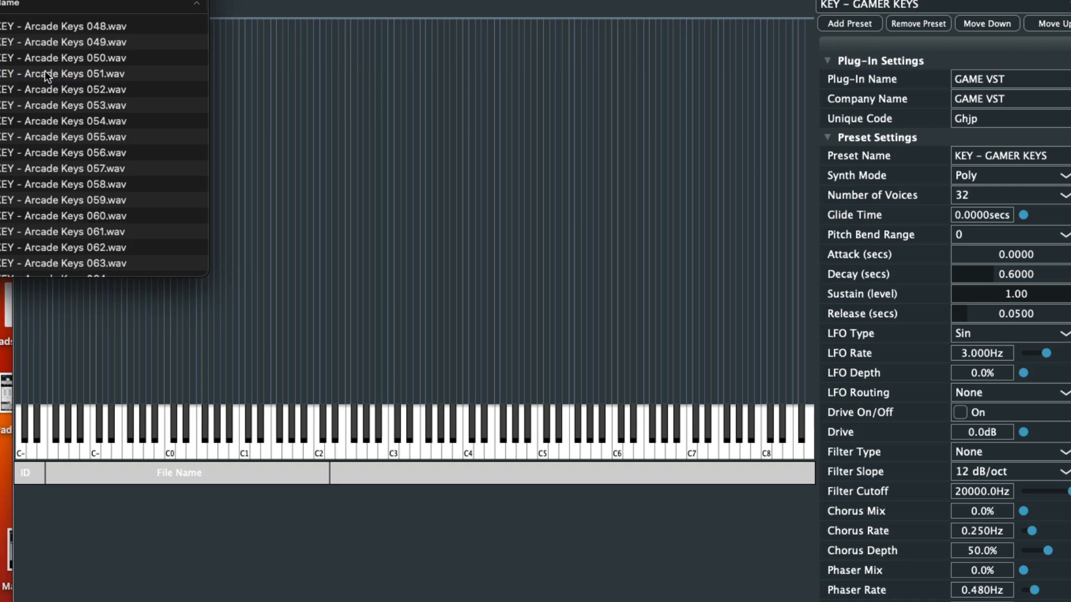
left_click(105, 27)
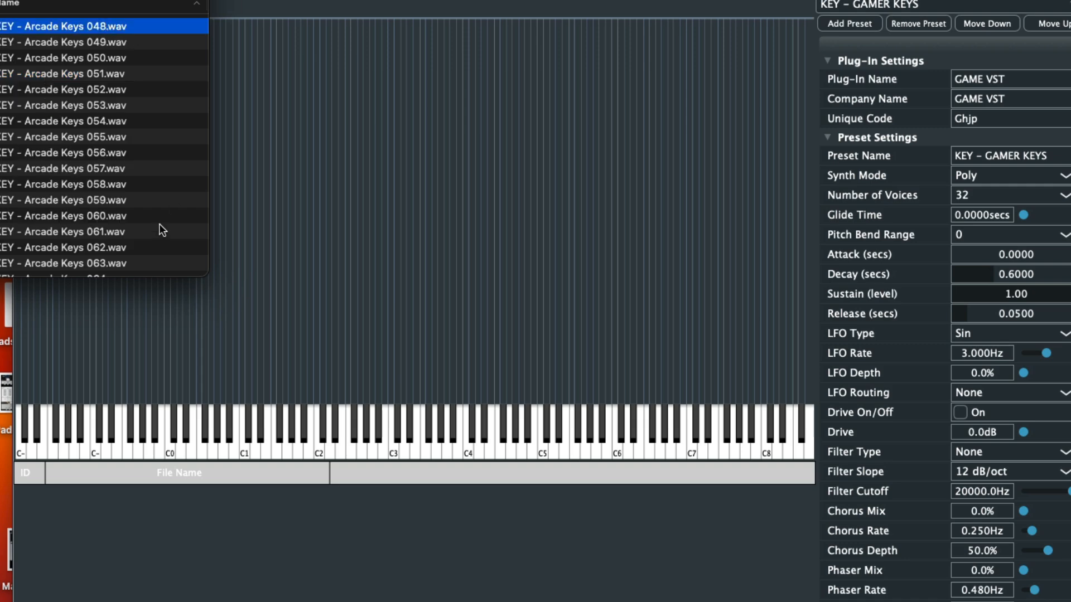
scroll(160, 225, "down", 6)
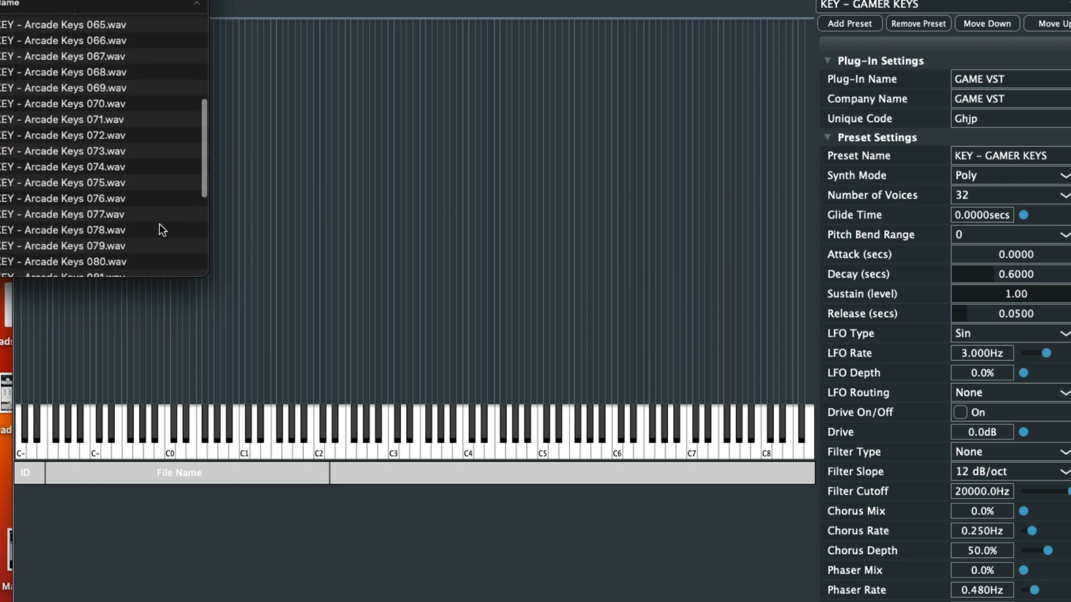
scroll(159, 227, "down", 3)
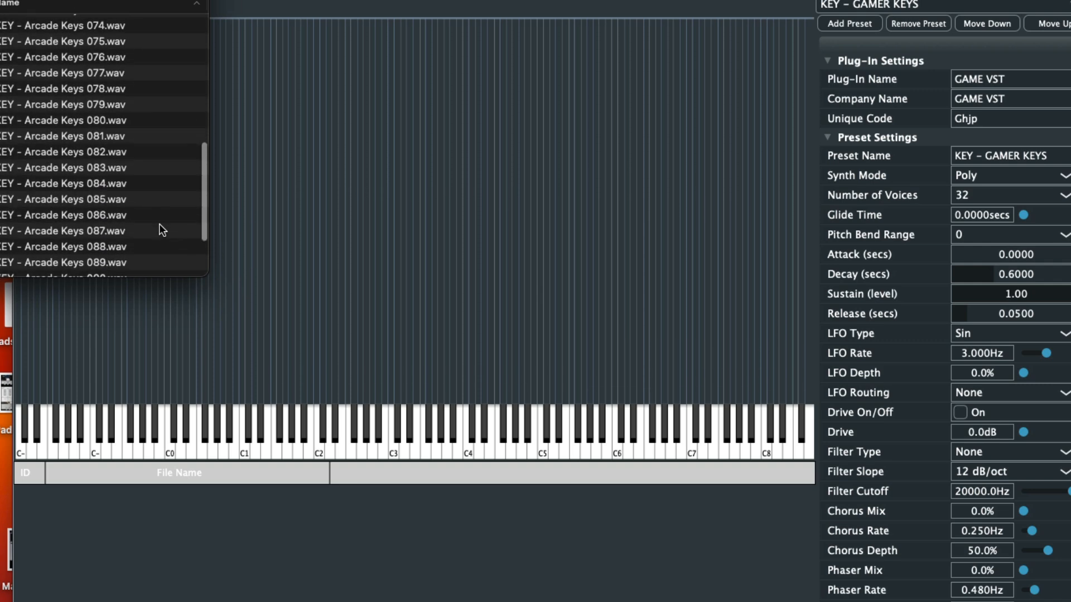
left_click(109, 243, "shift")
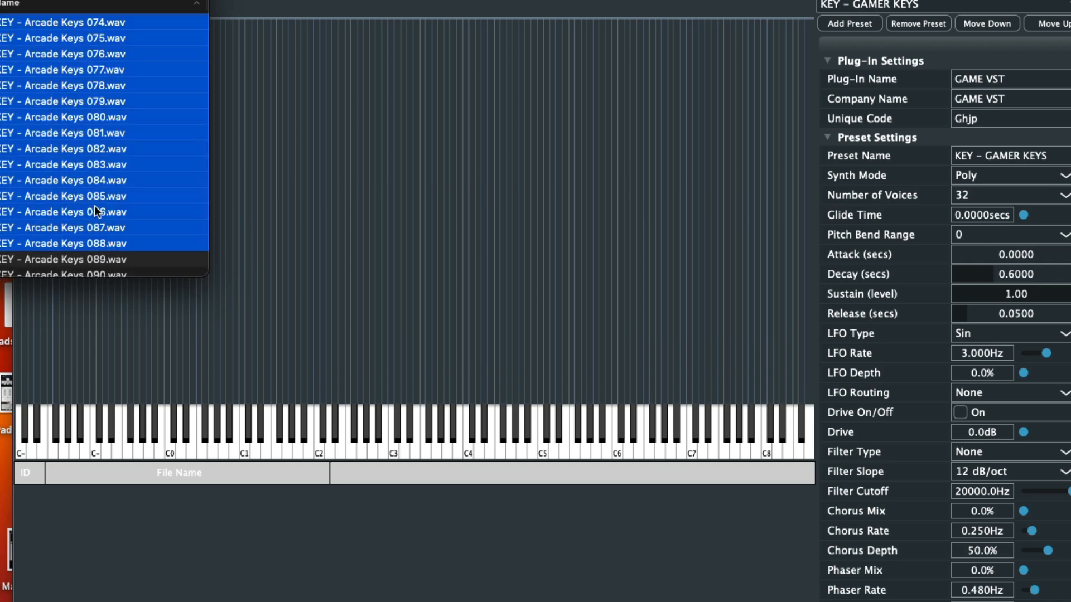
left_click_drag(95, 205, 415, 287)
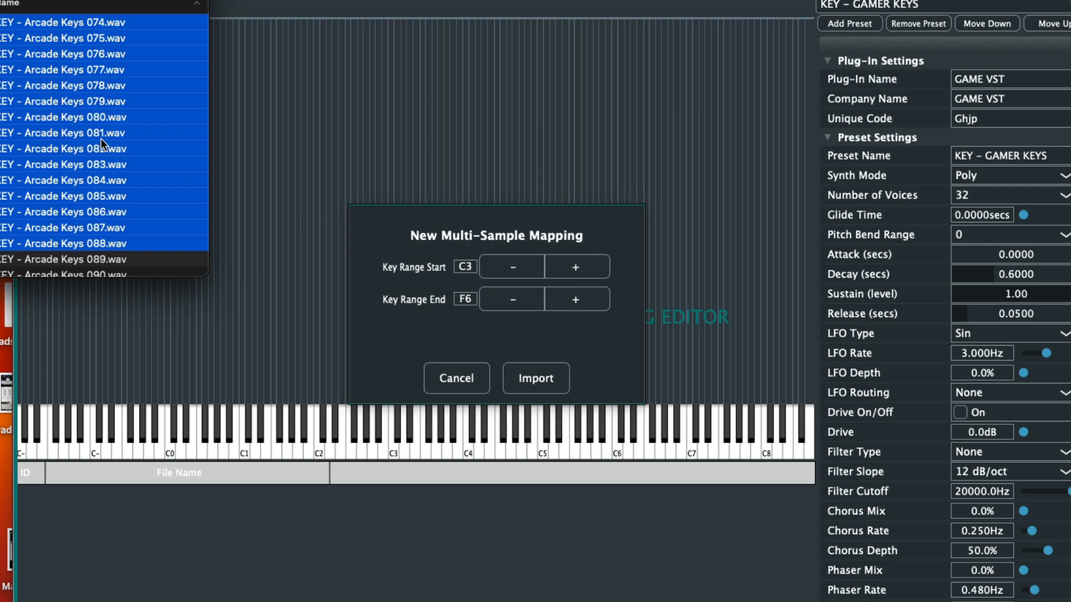
Step: Set the multi-sample key range to start at C2 and import the Arcade Keys samples
scroll(102, 139, "up", 5)
left_click(457, 267)
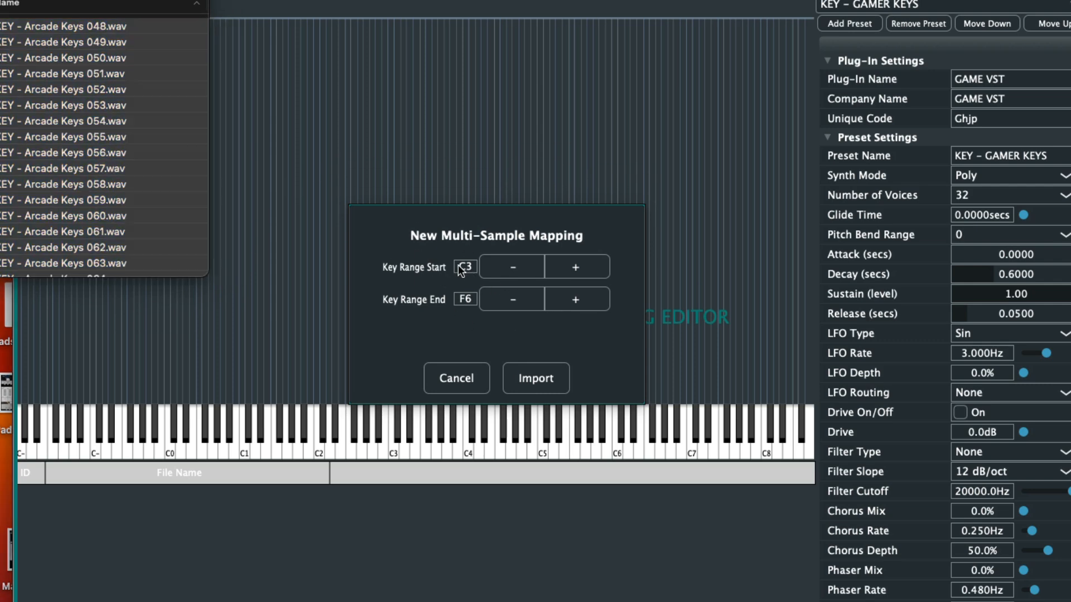
type("C2")
left_click(542, 386)
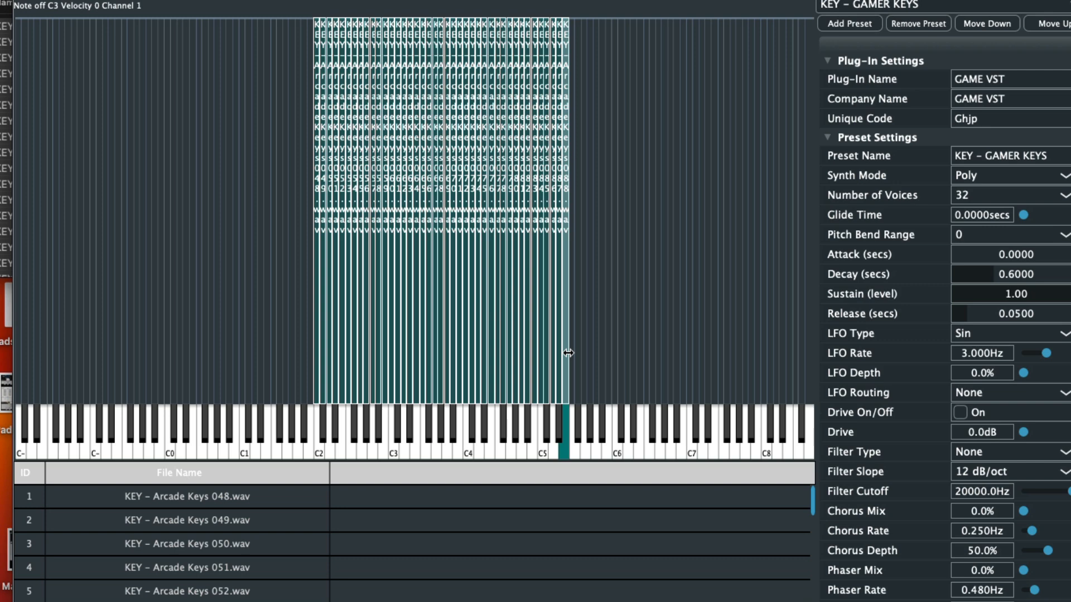
Step: Extend Arcade Keys 088 up to about E8 and Arcade Keys 048 down to about A-1
left_click_drag(568, 353, 797, 368)
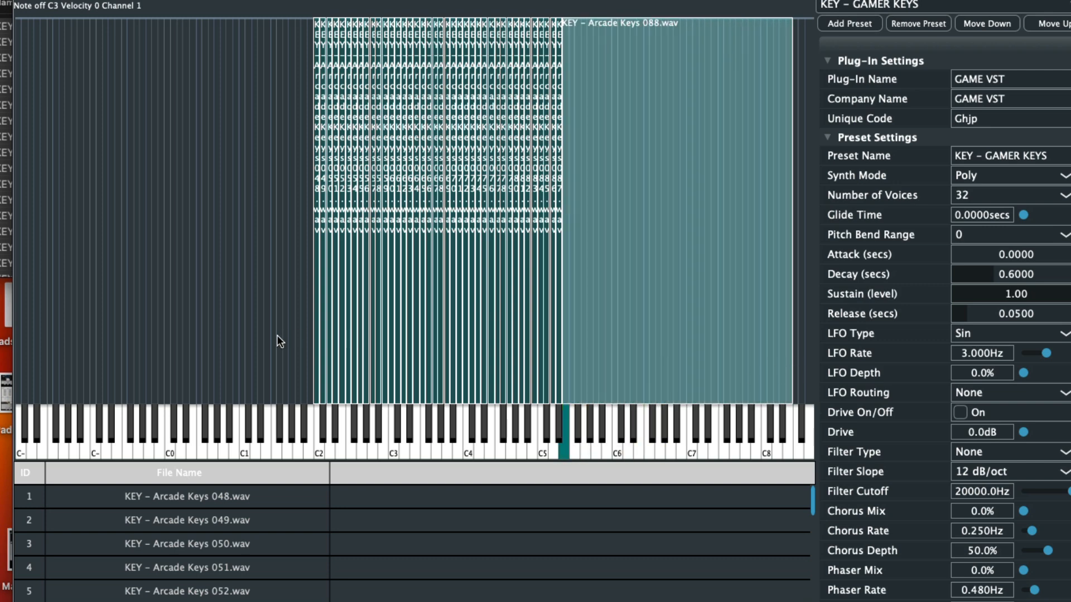
left_click(316, 337)
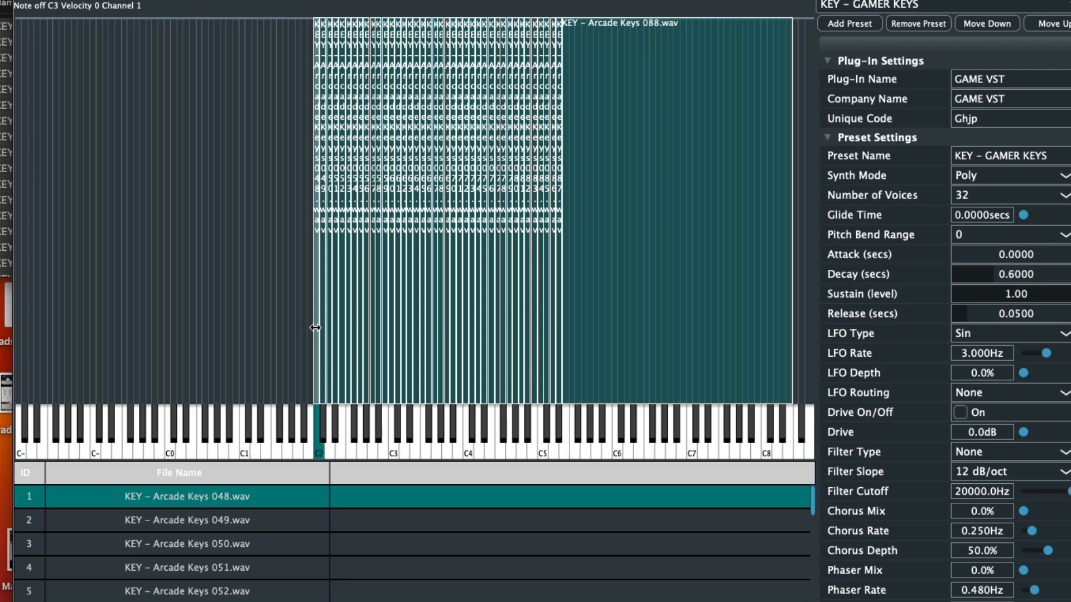
left_click_drag(314, 330, 154, 327)
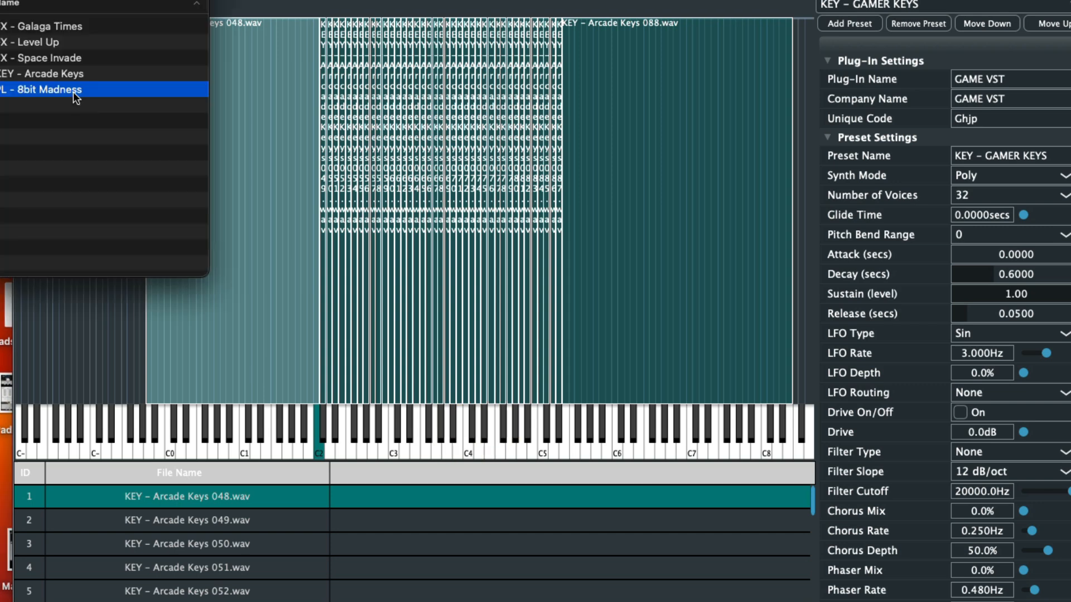
Step: Open the PL - 8bit Madness sample folder and add a new preset named PLUCK - GAMER SMALL
double_click(73, 93)
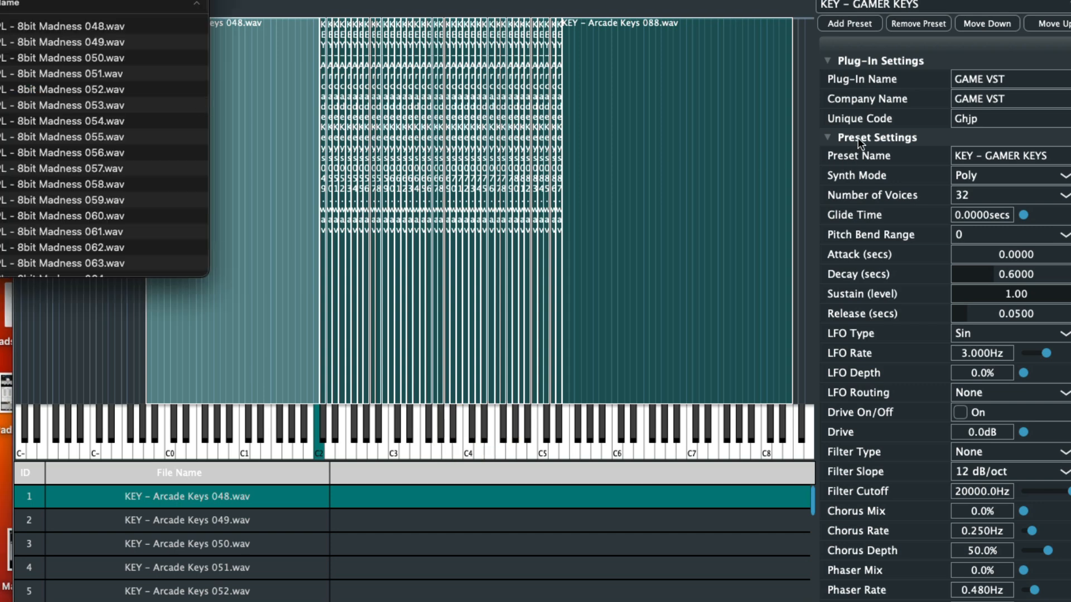
left_click(848, 23)
triple_click(502, 308)
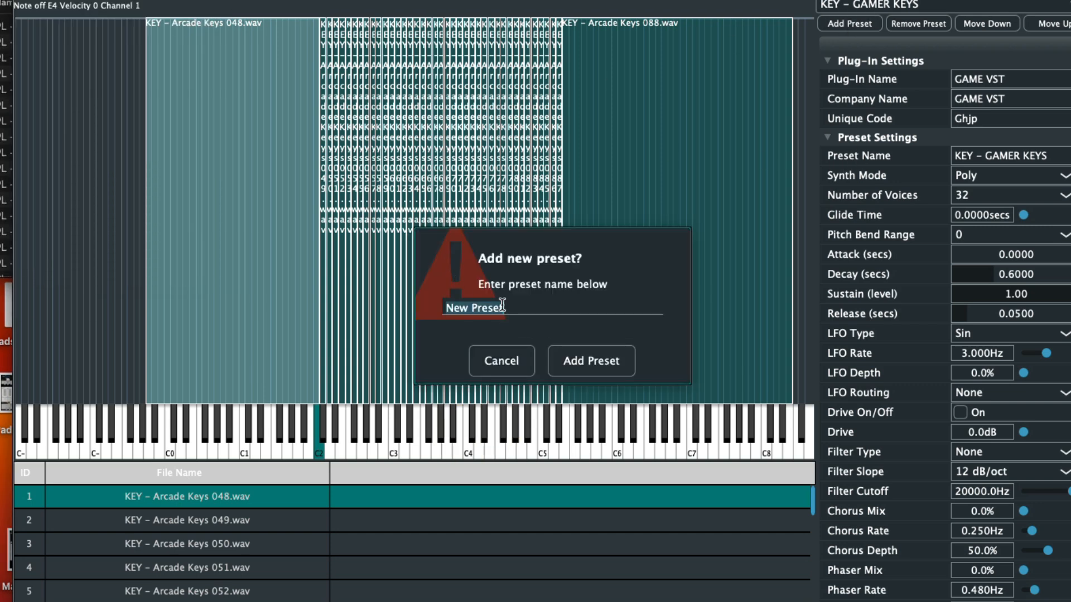
key("BackSpace")
type("PLUCK")
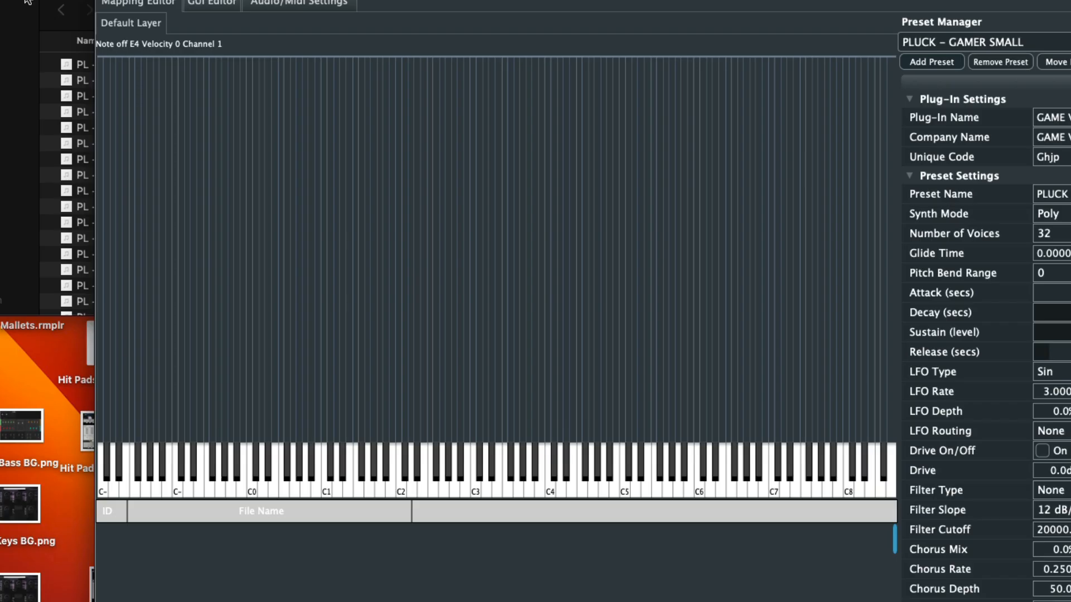
Step: Select 8bit Madness samples 048 through 090 and add them to the mapping editor as one multi-sample set
left_click(126, 48)
left_click(138, 63)
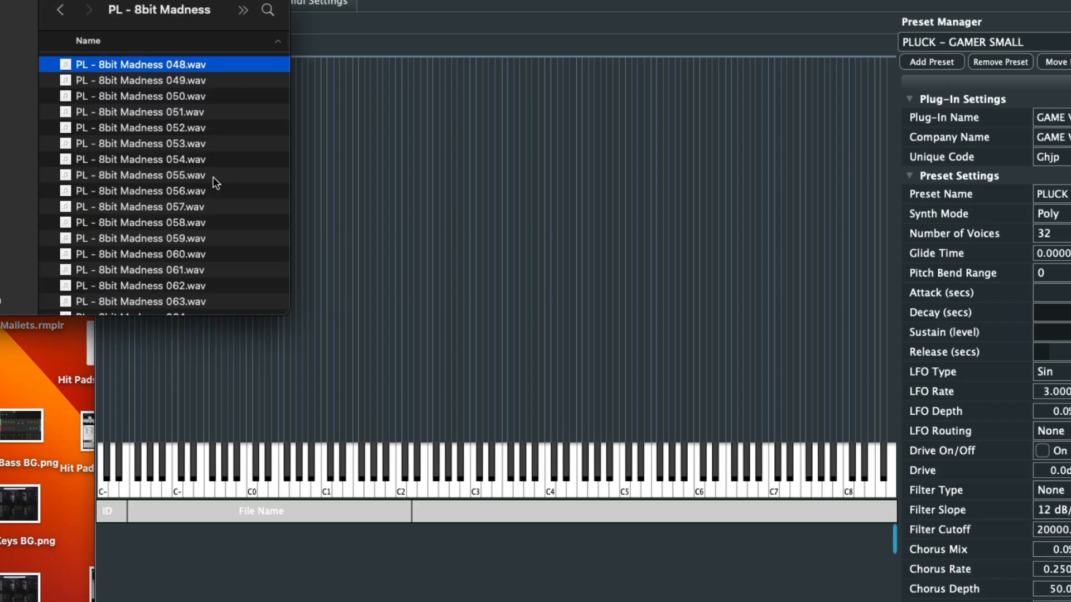
scroll(216, 216, "down", 6)
scroll(215, 220, "down", 2)
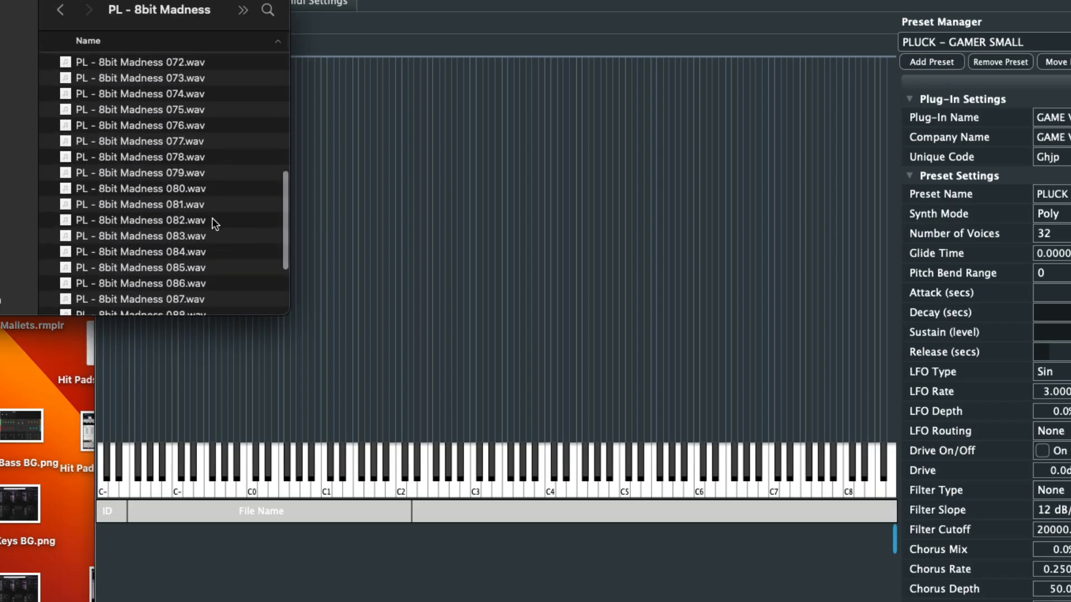
left_click(218, 268)
scroll(218, 223, "up", 8)
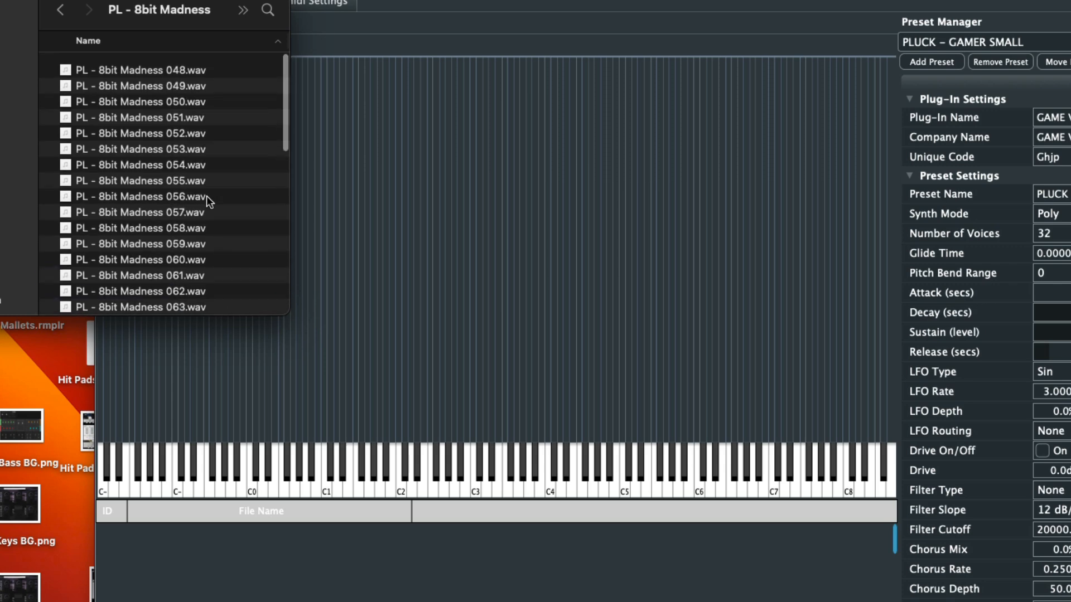
left_click(164, 62)
scroll(210, 216, "down", 2)
scroll(209, 215, "down", 8)
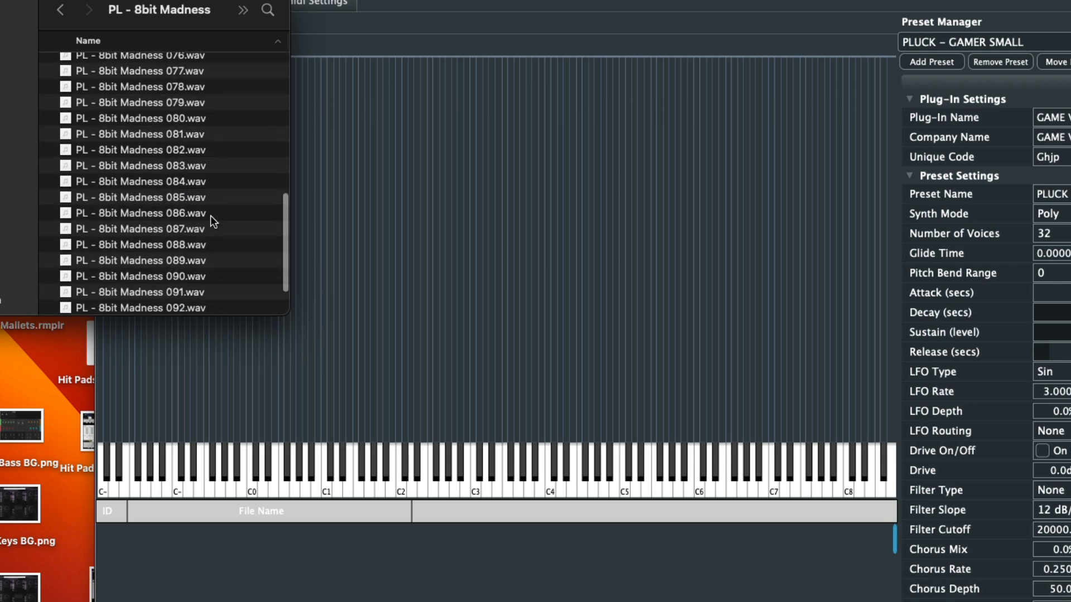
left_click(180, 273, "shift")
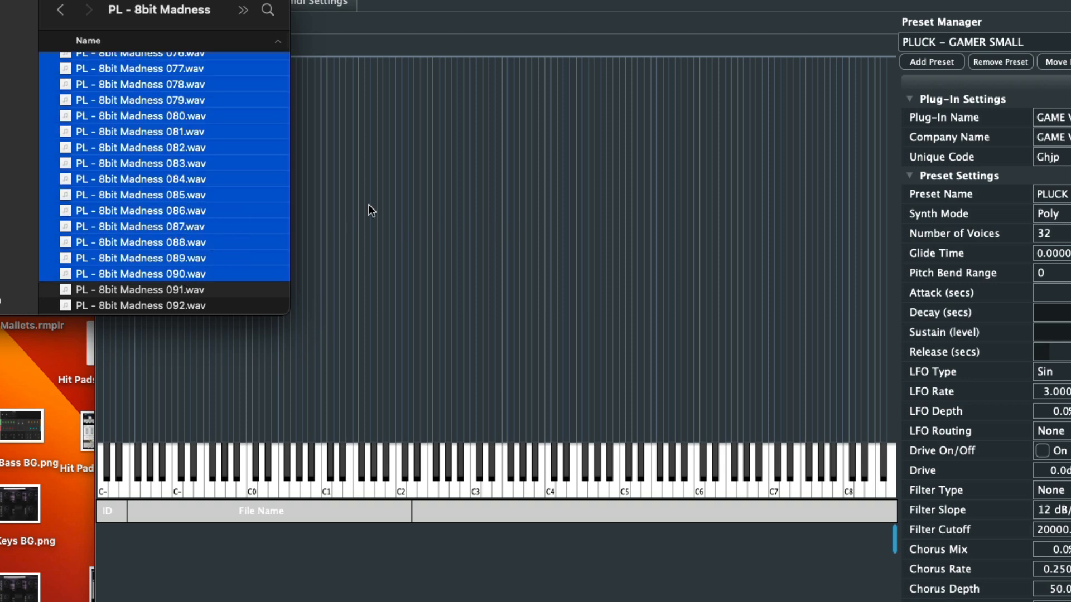
left_click_drag(369, 211, 604, 262)
Step: Set the multi-sample key range to start at C2 and import the 8bit Madness samples
left_click(549, 305)
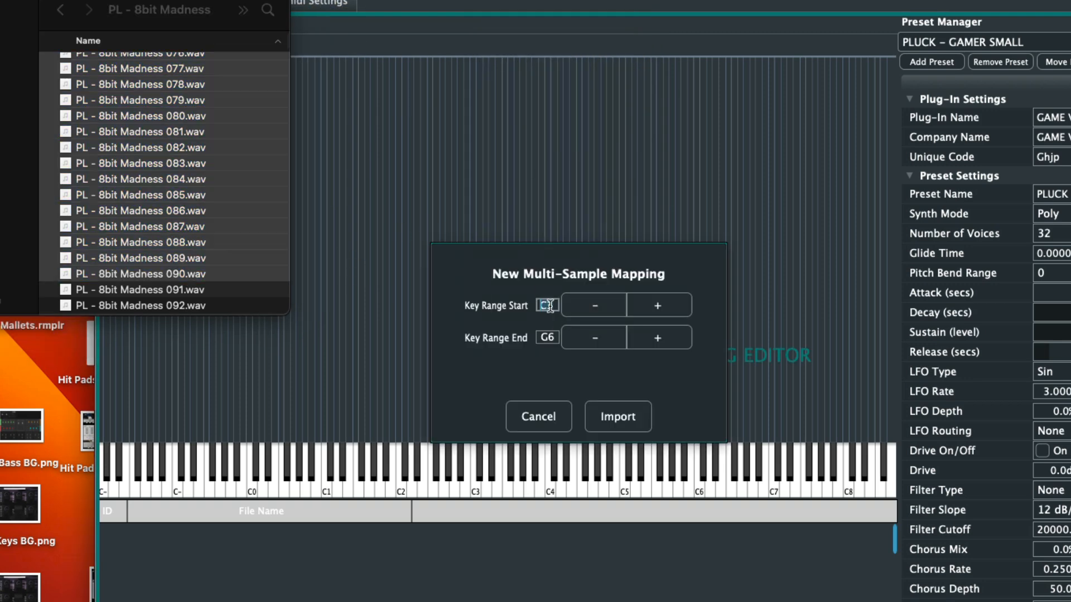
type("C2")
left_click(617, 416)
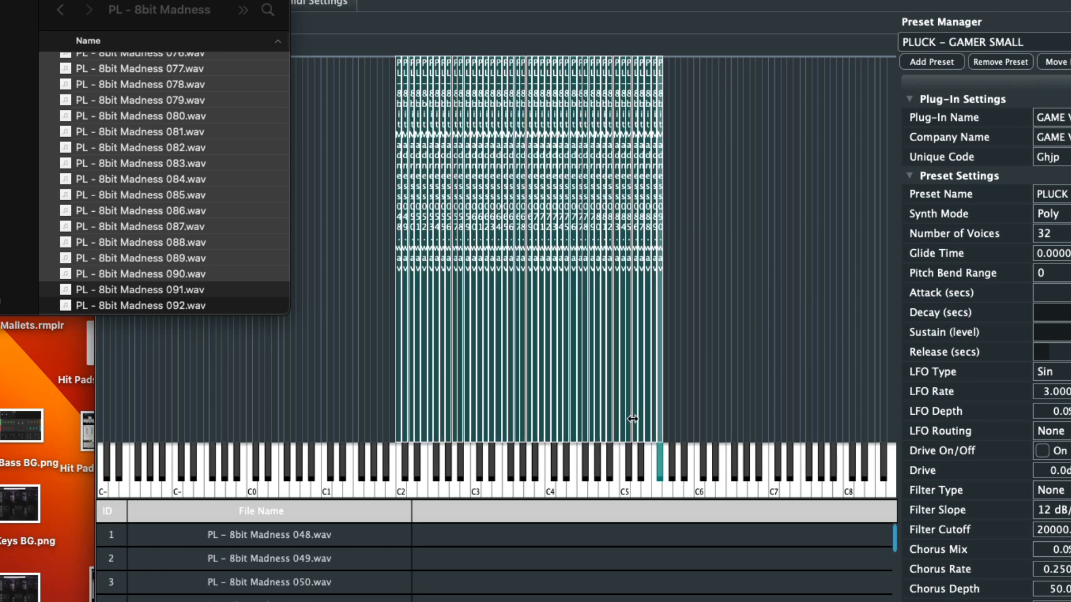
Step: Extend 8bit Madness 090 up to about D8 and 8bit Madness 048 down to about C0
left_click(689, 363)
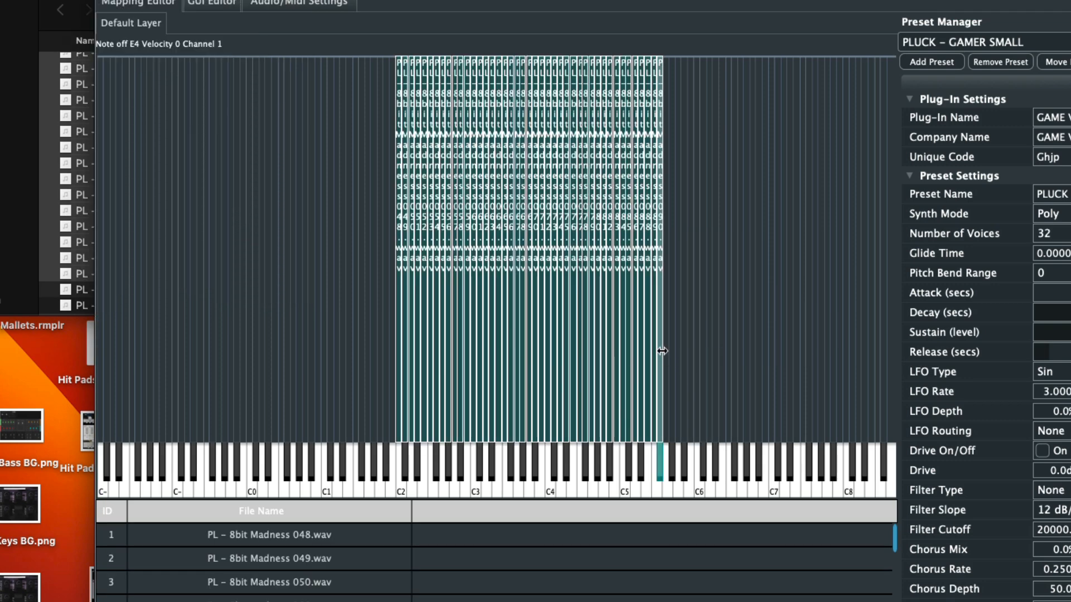
left_click_drag(661, 350, 861, 358)
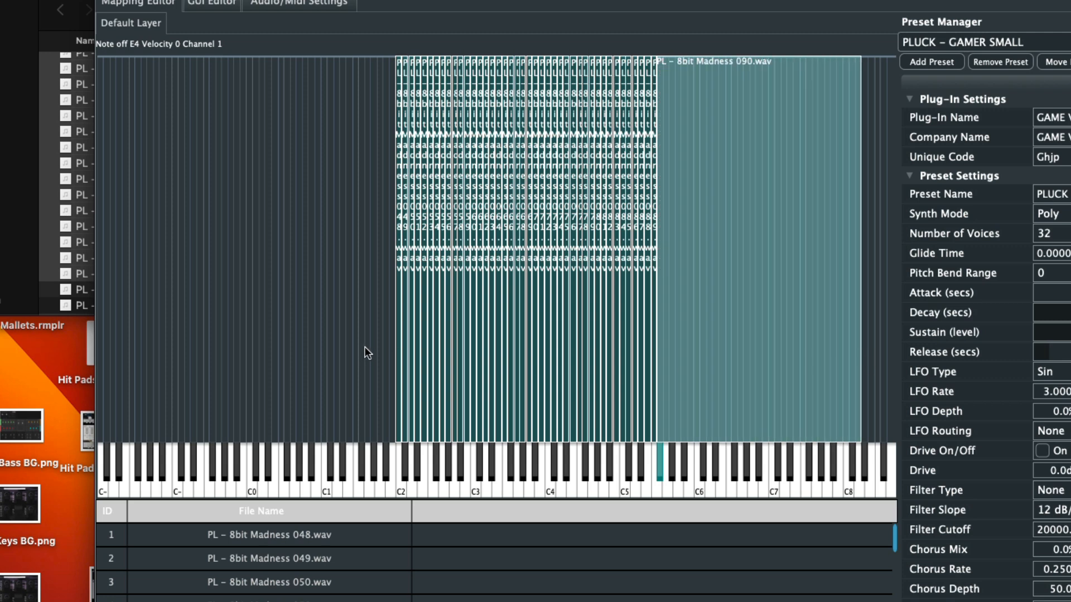
left_click_drag(394, 335, 249, 338)
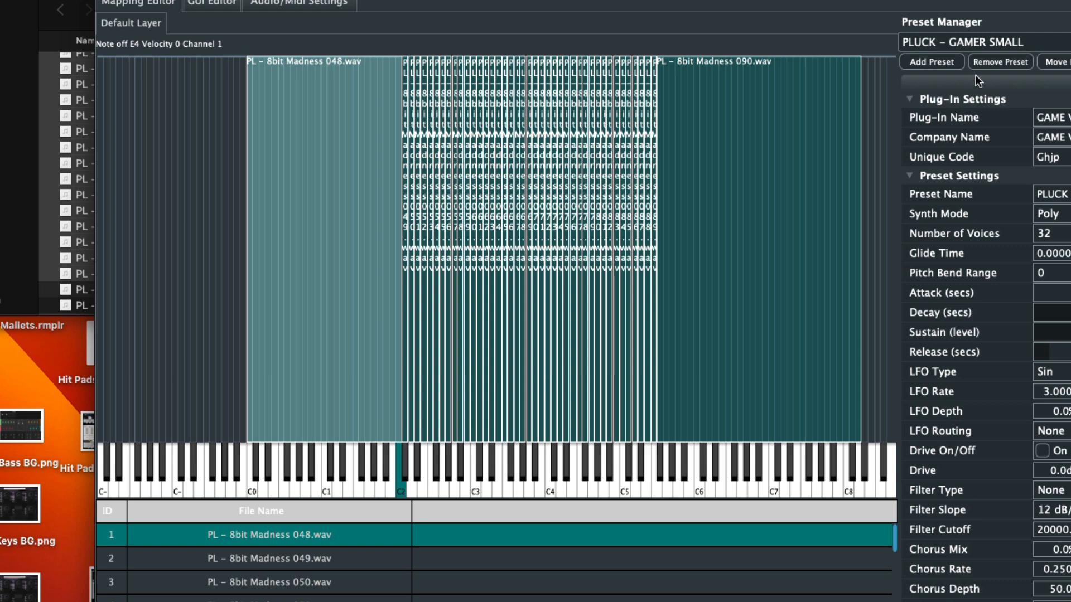
Step: Switch to the FX - GAMER 1 preset and start exporting the project as a Romplur plug-in
left_click(938, 40)
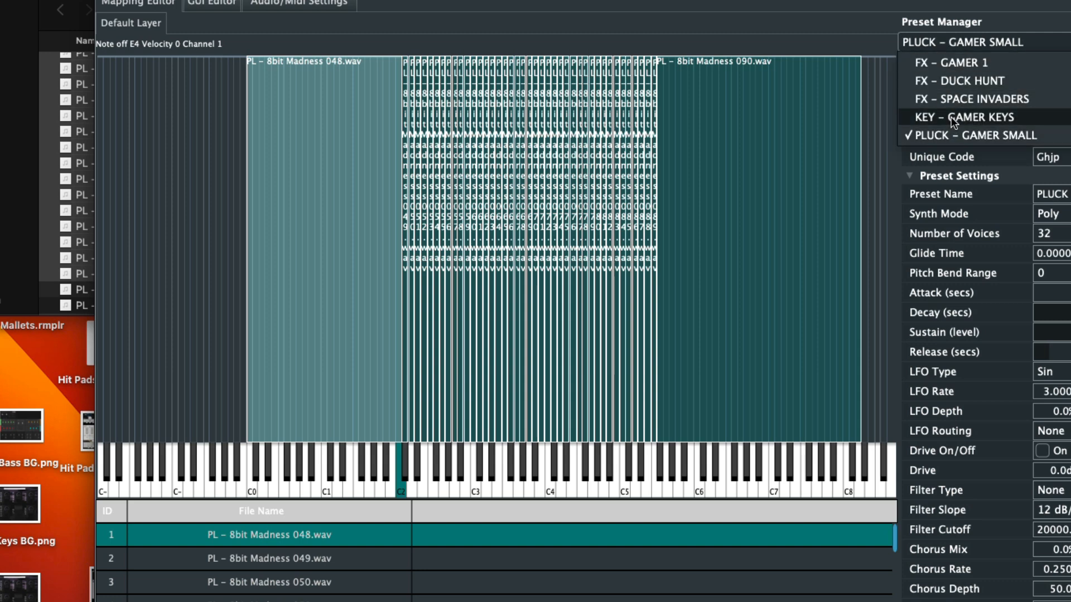
left_click(942, 60)
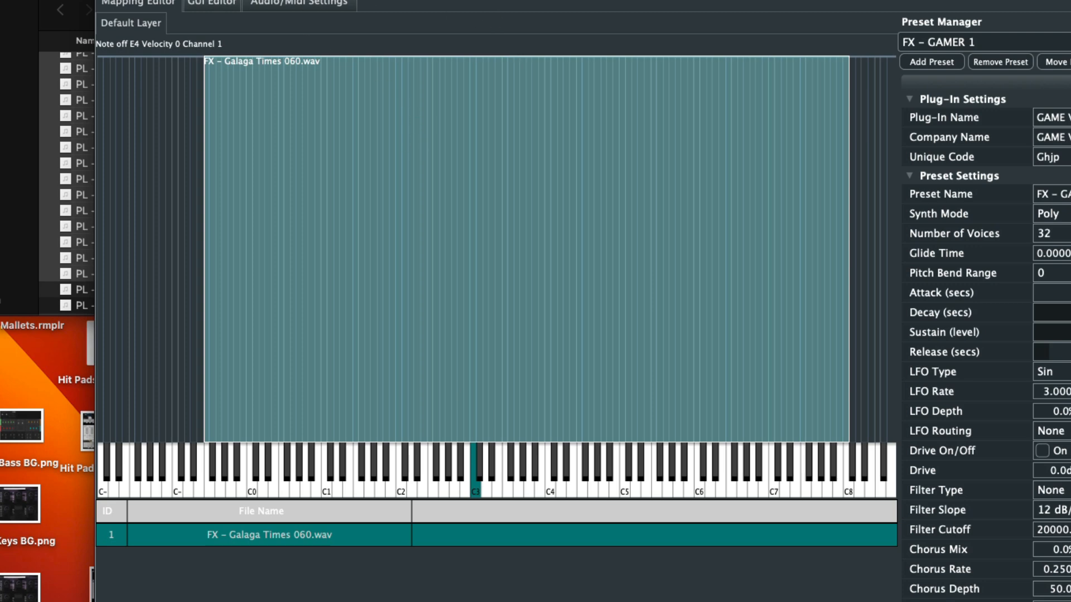
left_click(109, 9)
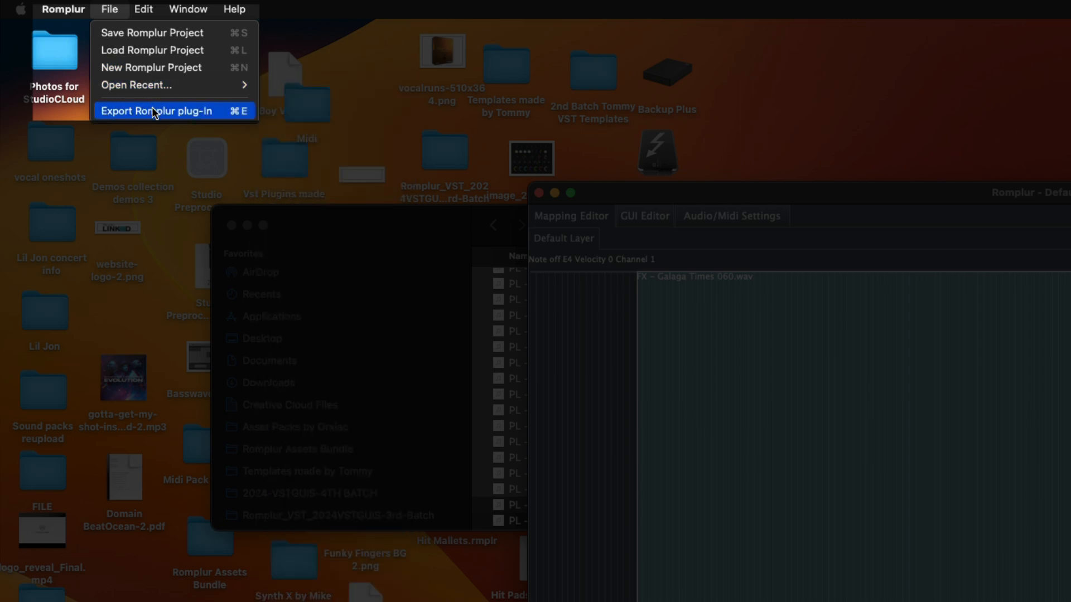
left_click(153, 111)
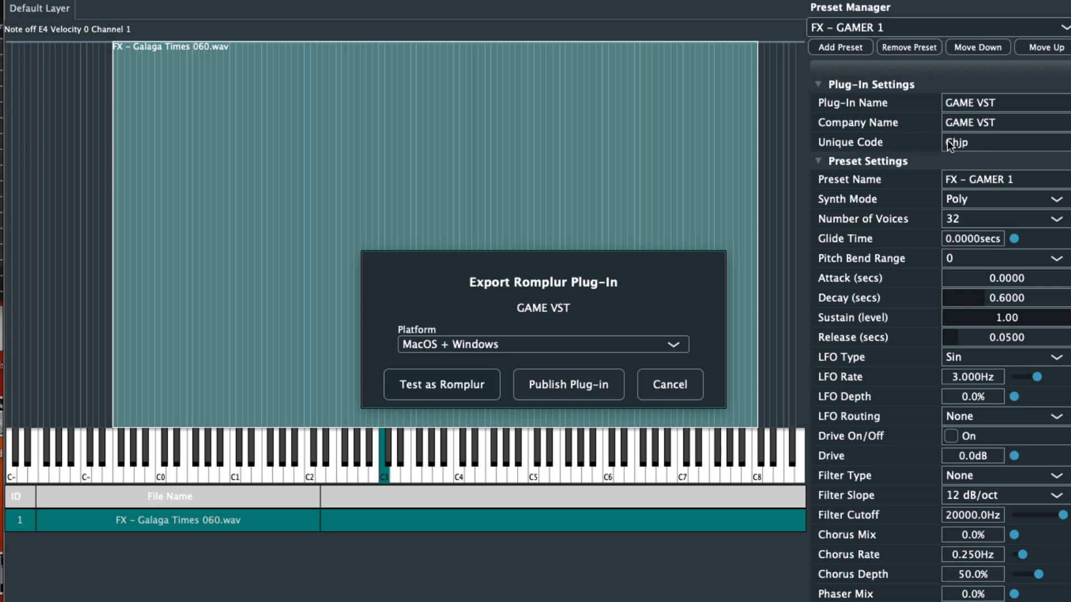
Step: Publish the GAME VST plug-in for MacOS + Windows to the Desktop folder and close the export status
left_click(540, 384)
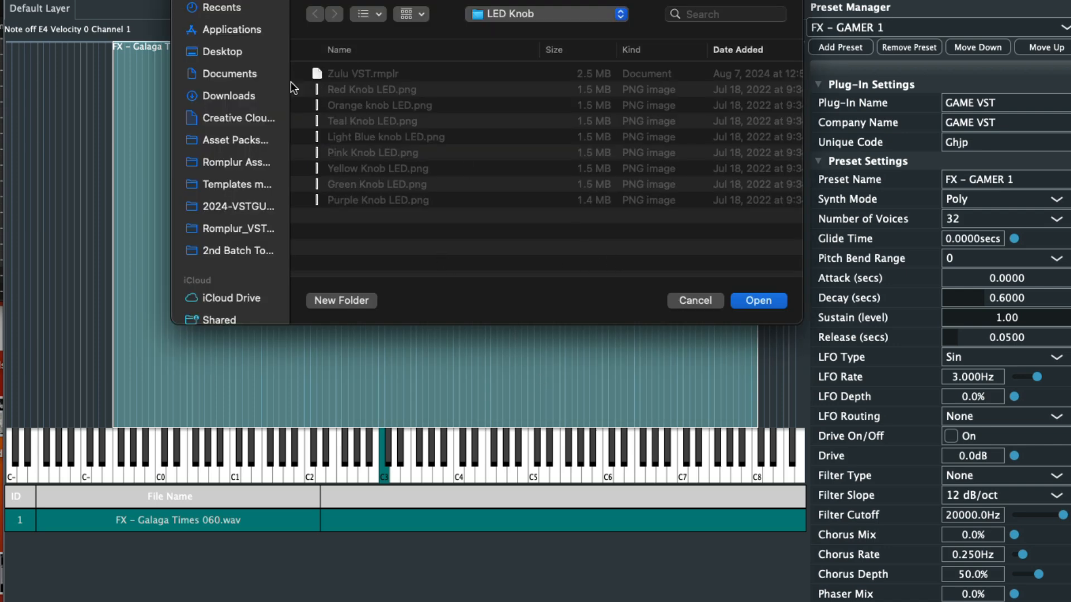
left_click(247, 55)
left_click(759, 301)
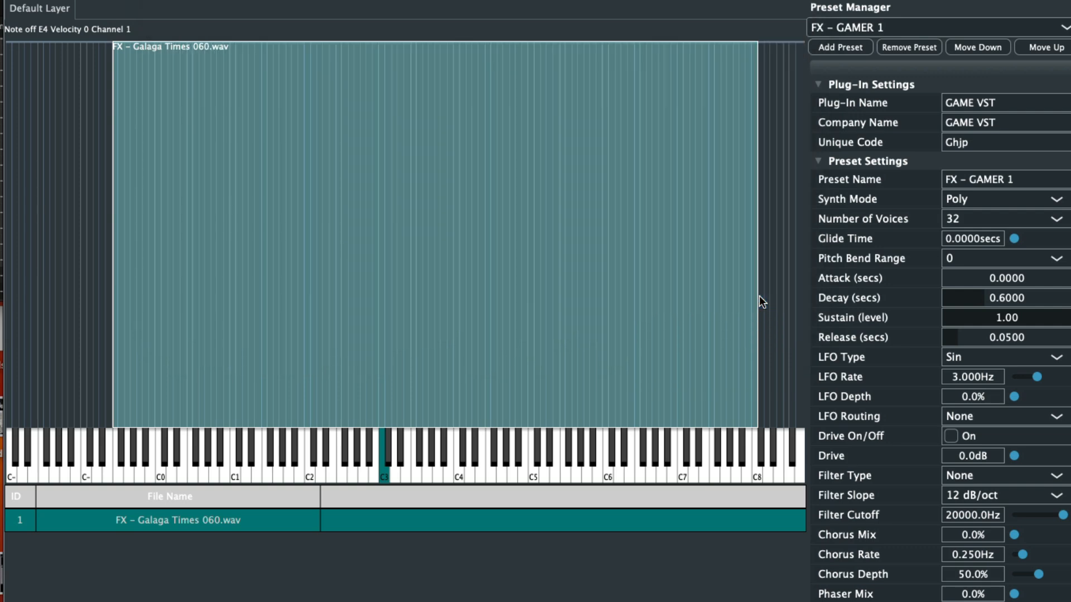
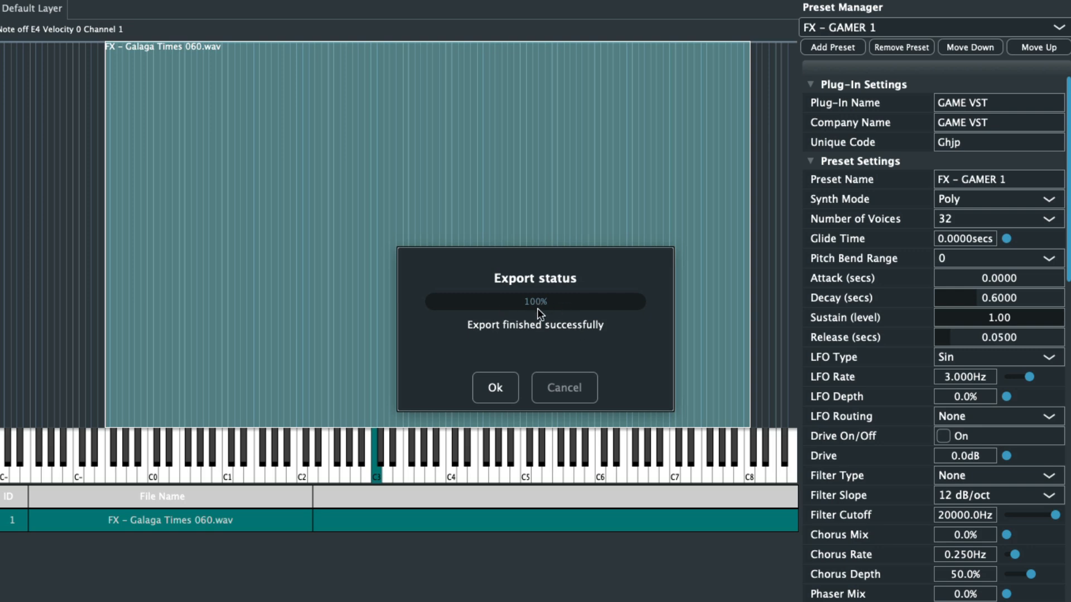
left_click(495, 387)
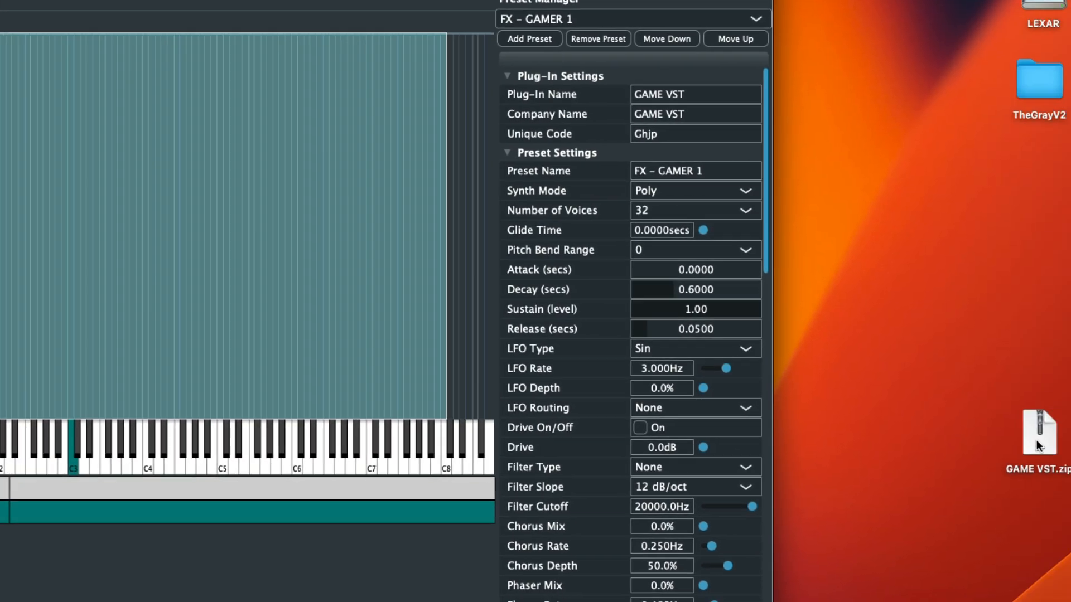
Step: Extract the exported GAME VST.zip archive on the desktop
left_click(1033, 434)
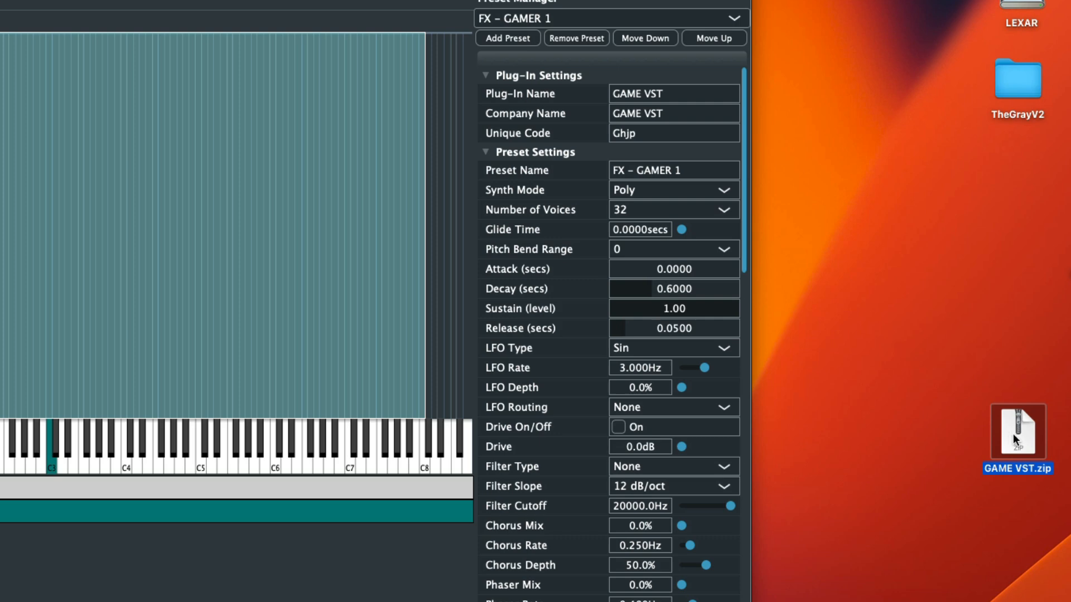
double_click(1013, 433)
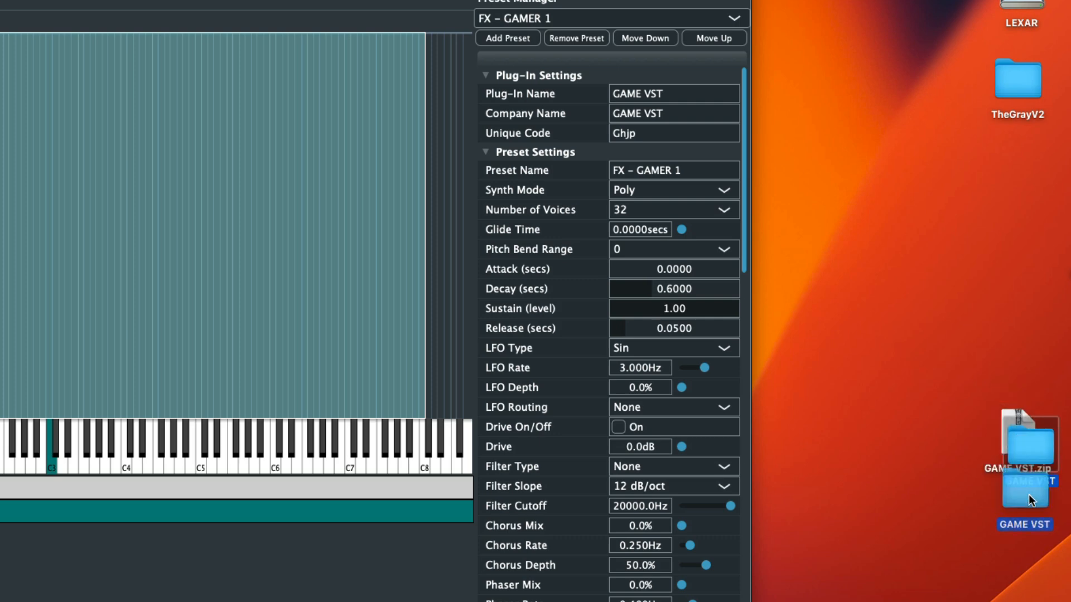
Step: Open the extracted GAME VST folder and examine the macOS installer, win64 installer and GAME VST.rom file
double_click(1026, 501)
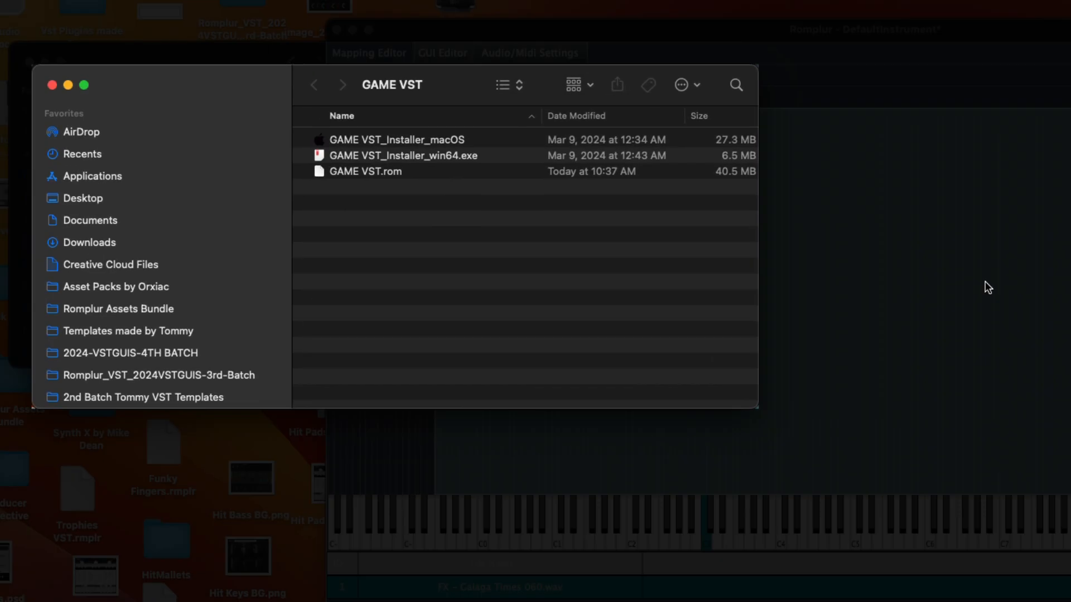
left_click_drag(606, 77, 925, 278)
left_click(707, 339)
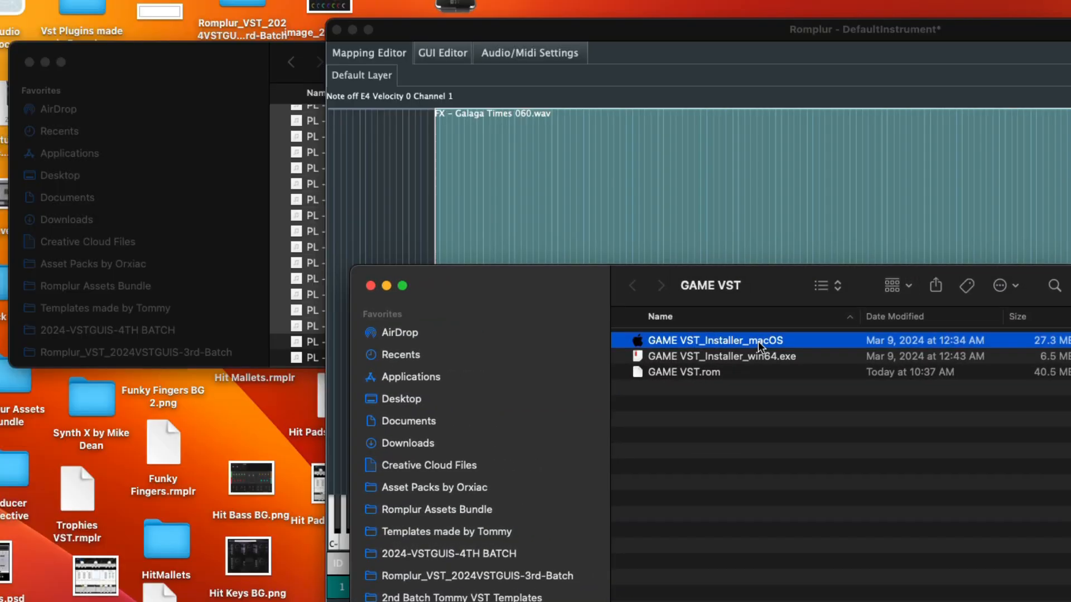
left_click(710, 356)
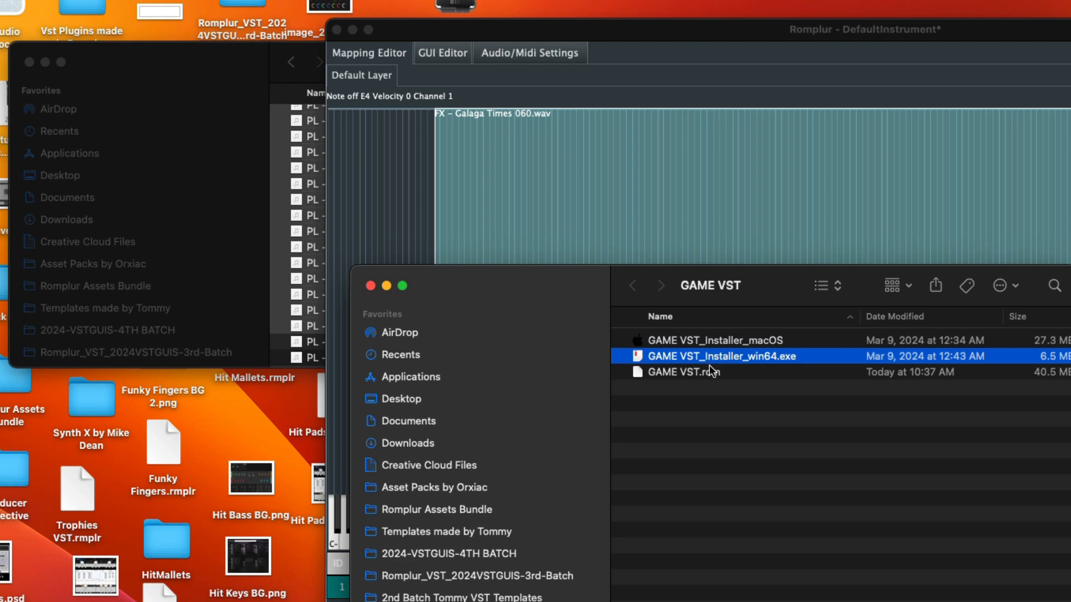
left_click(697, 372)
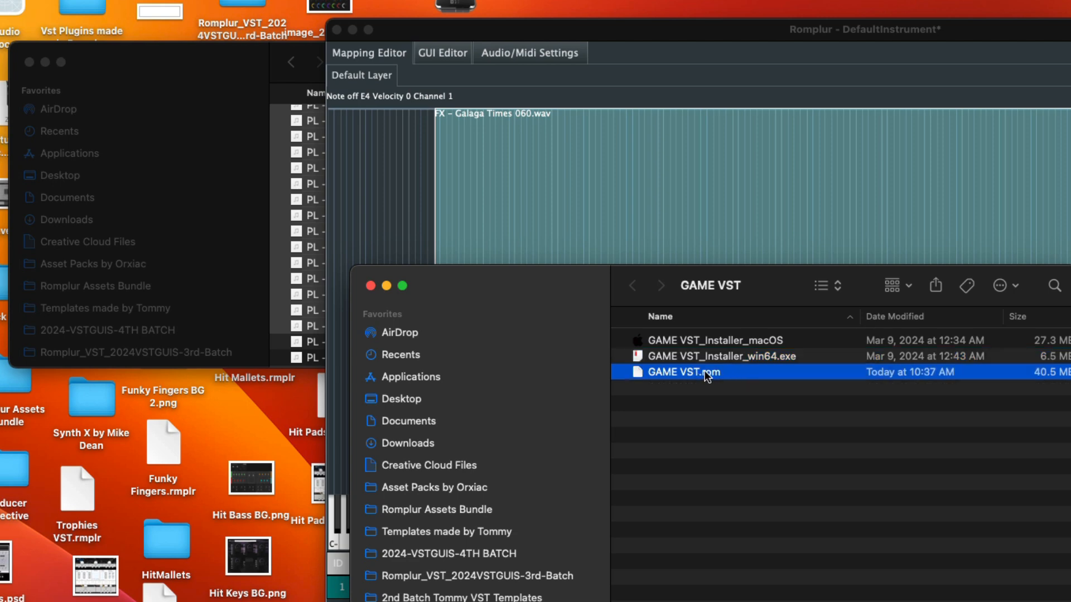
left_click(722, 341)
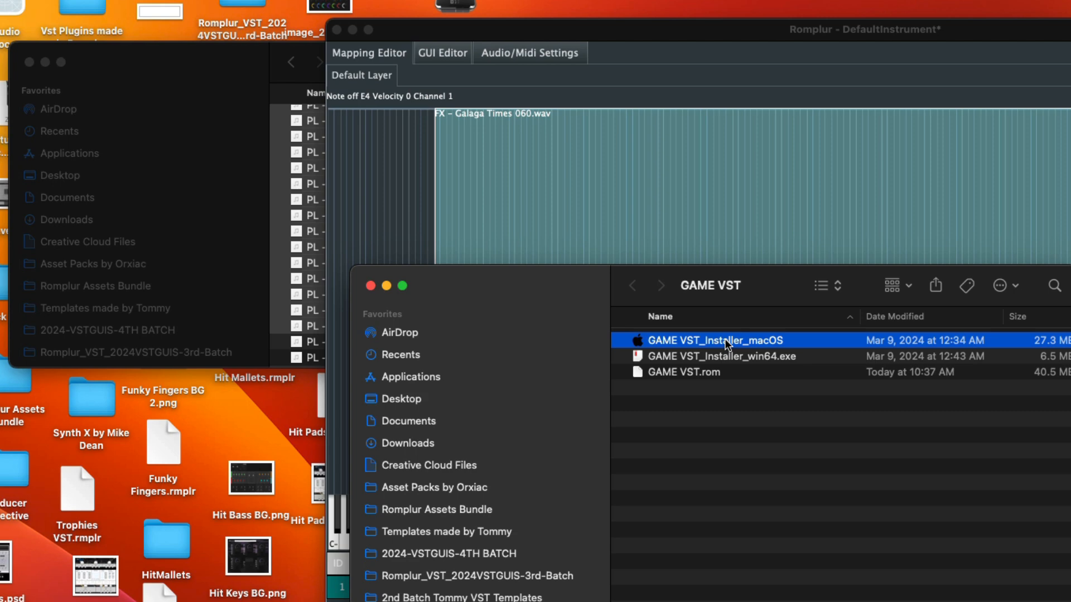
Step: Install GAME VST with the GAME VST_Installer_macOS installer, finish the installation and close the folder window
double_click(725, 339)
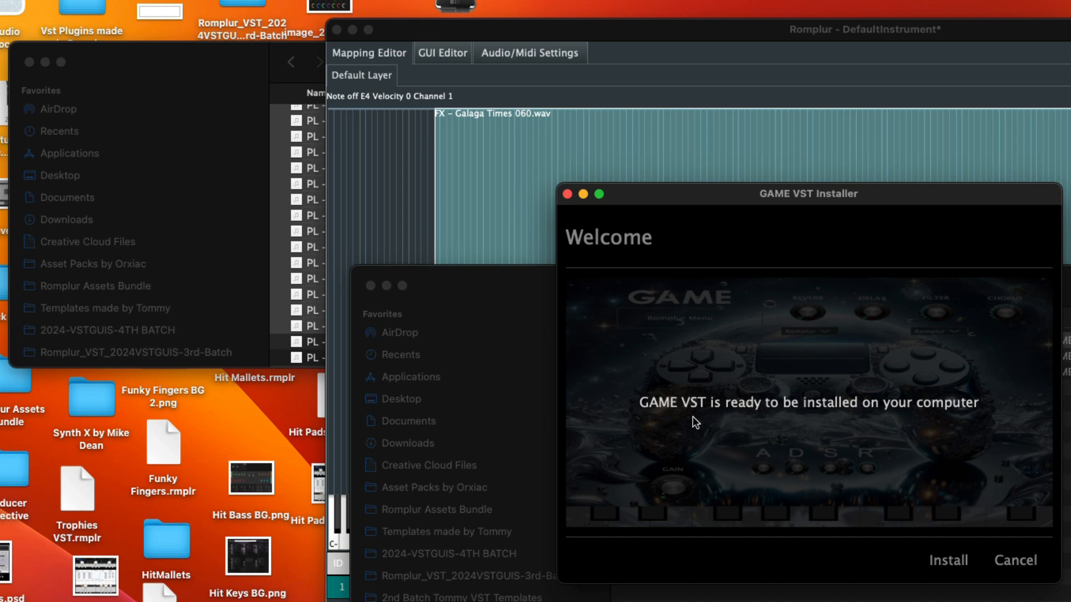
left_click(946, 559)
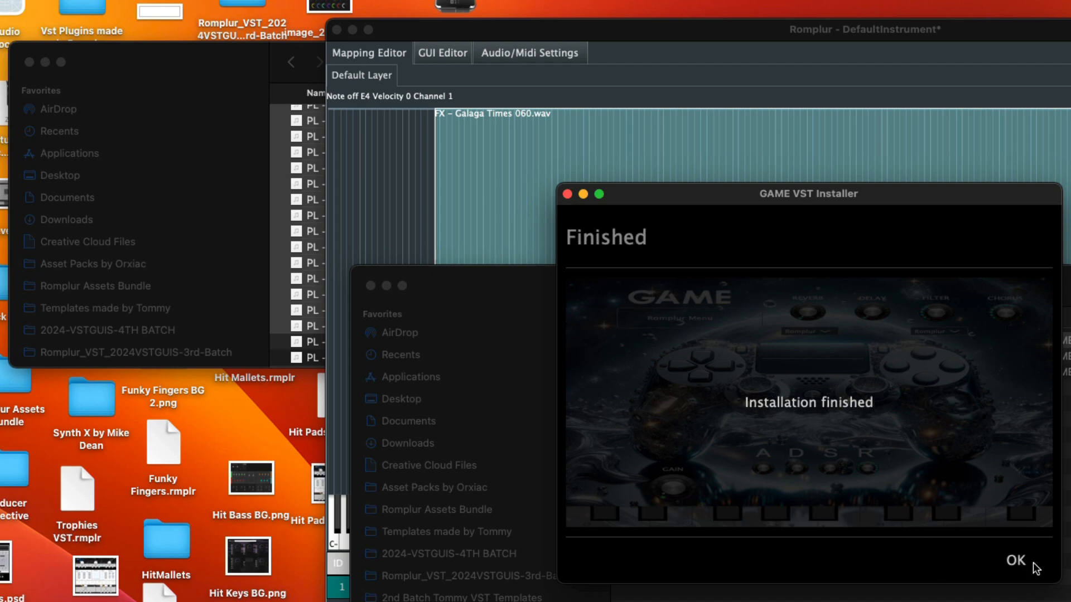
left_click(1019, 562)
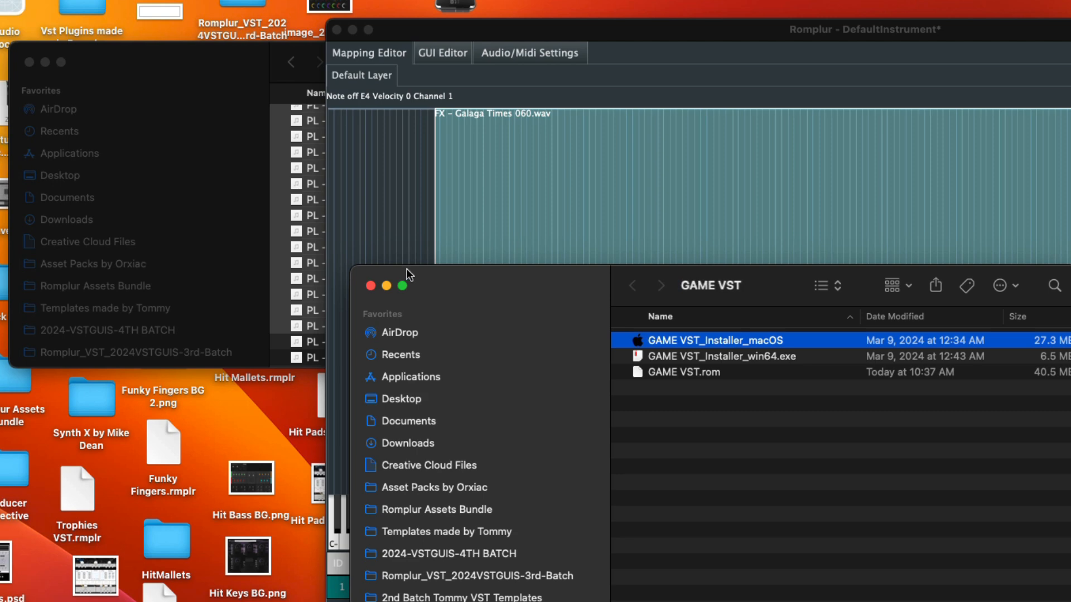
left_click(370, 286)
Step: Launch Ableton Live 11 Trial and rescan the plug-ins from its plug-in preferences
key("super+space")
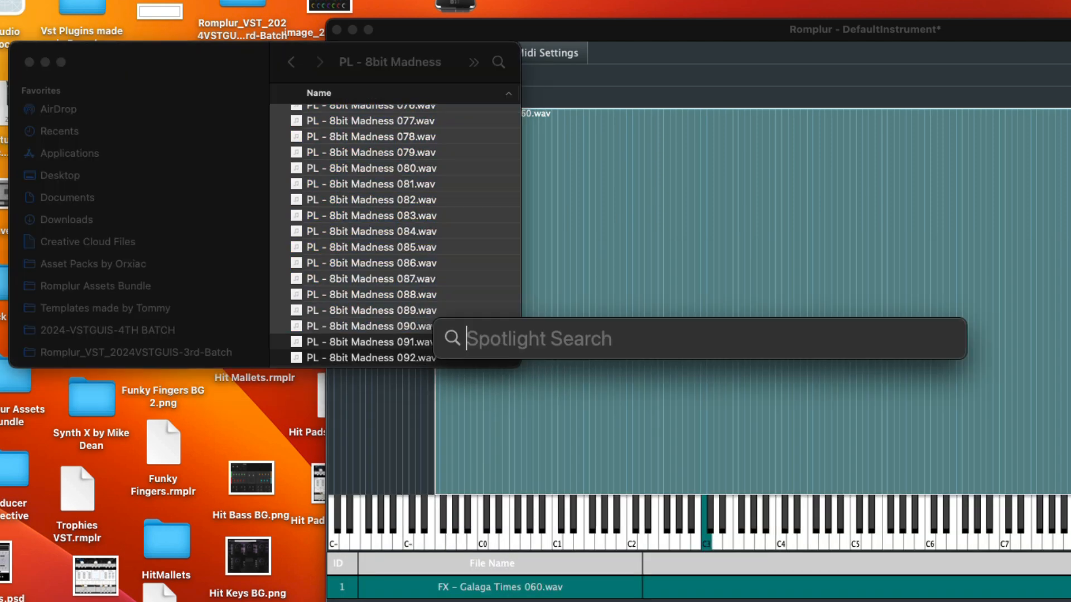
type("ableton")
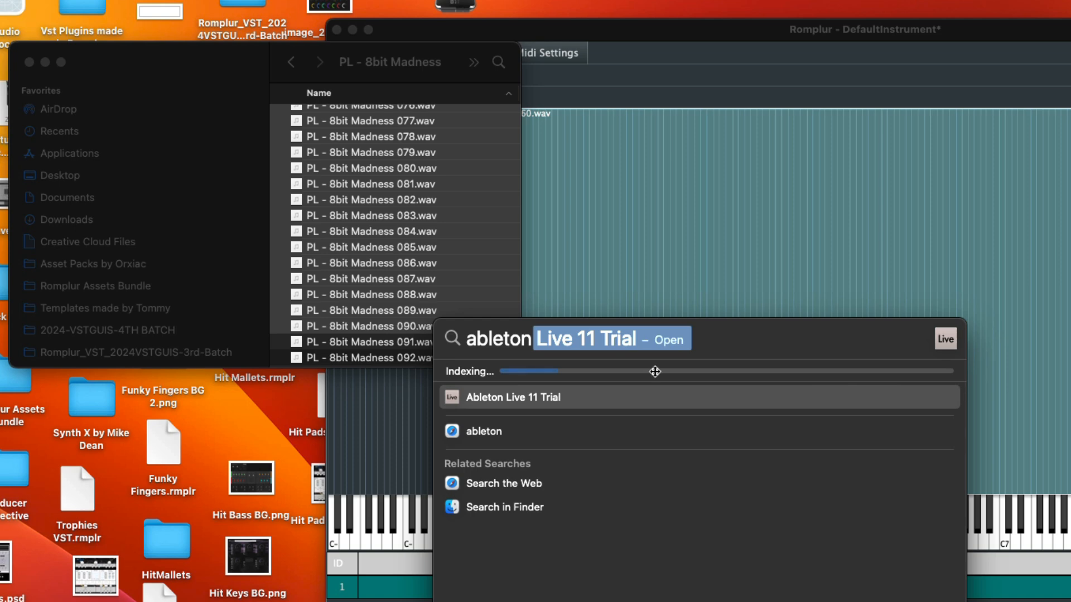
left_click(527, 400)
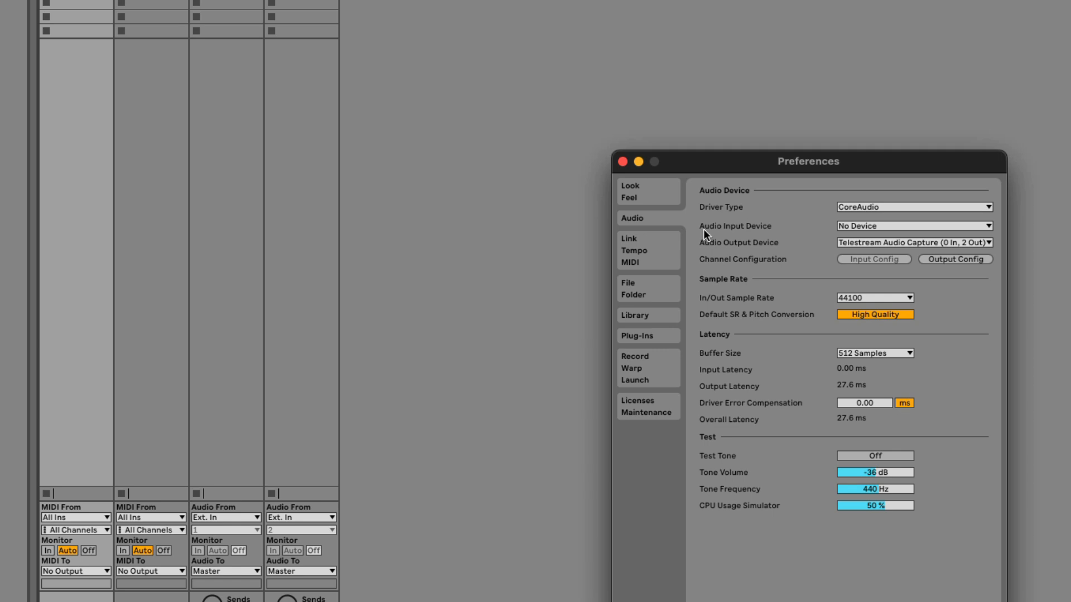
left_click(644, 337)
left_click(856, 215)
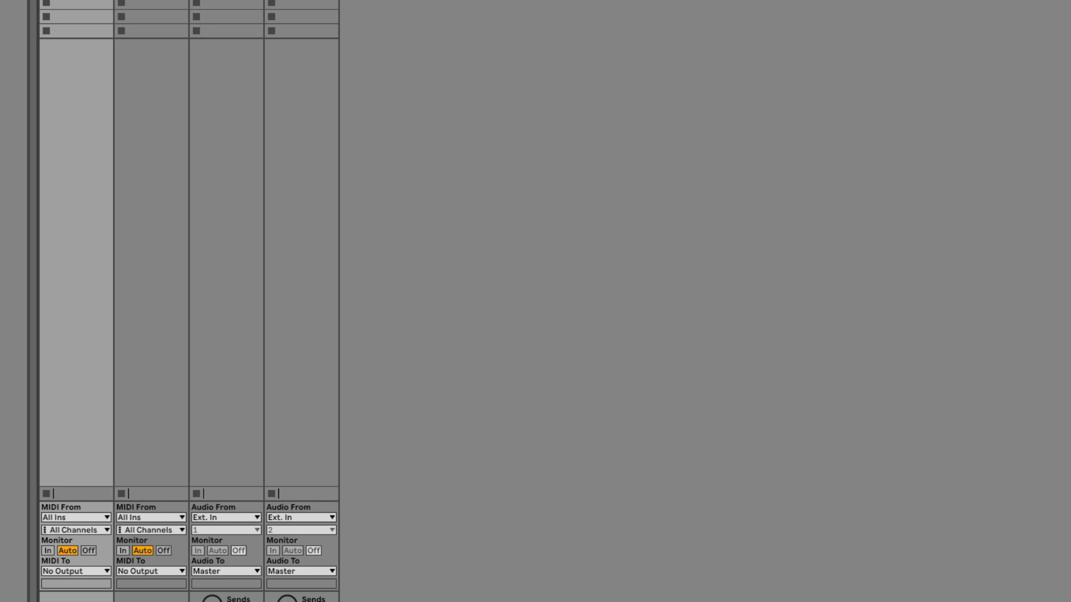
Step: Load the GAME VST instrument from the VST3 plug-ins onto the 1 MIDI track and move its window clear of the browser
left_click(42, 103)
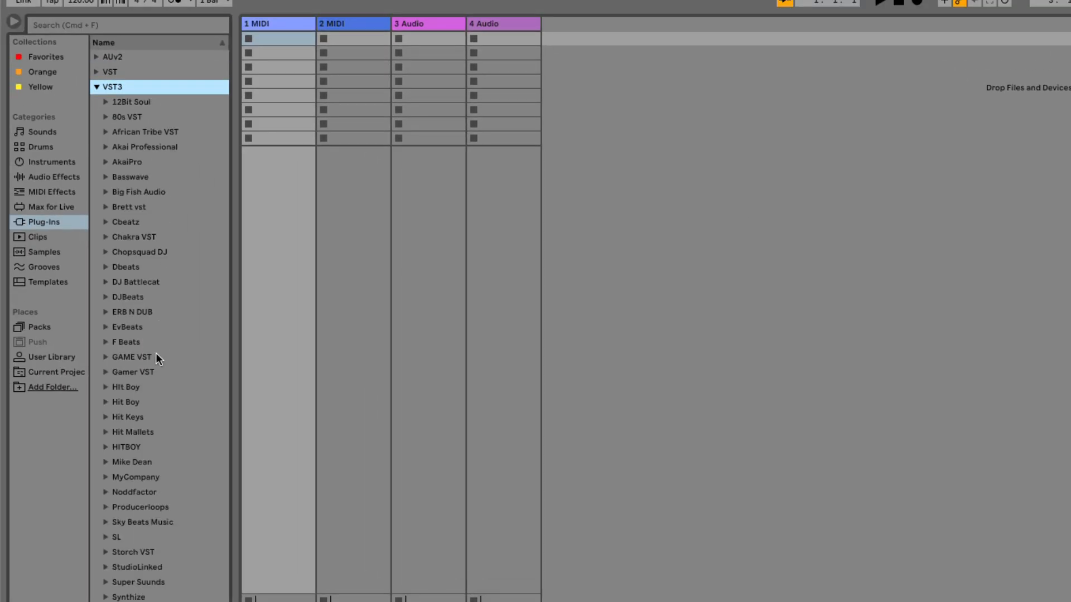
left_click(107, 357)
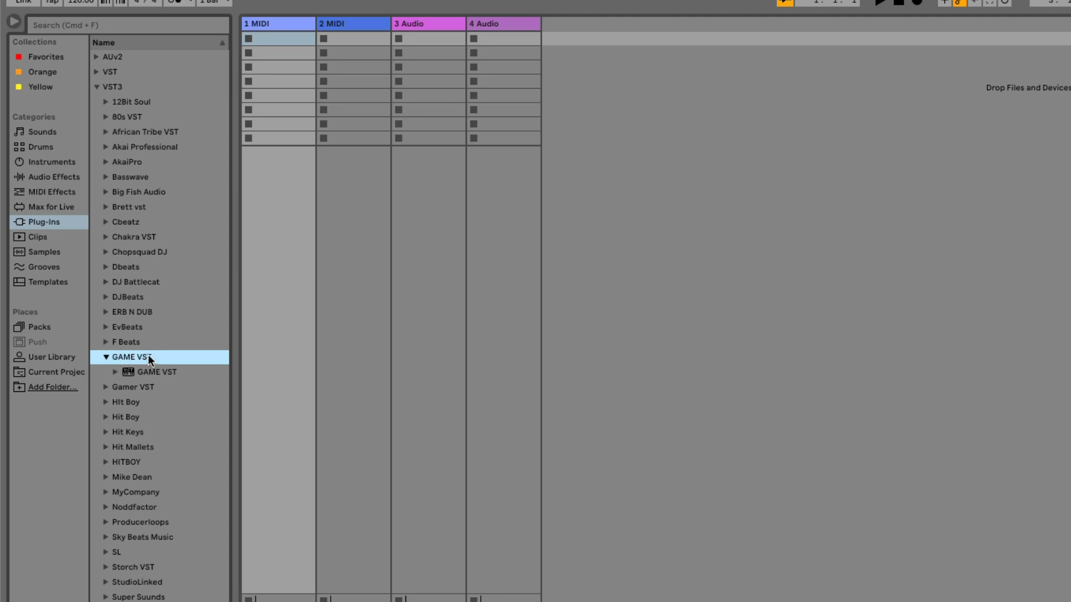
left_click_drag(151, 372, 268, 38)
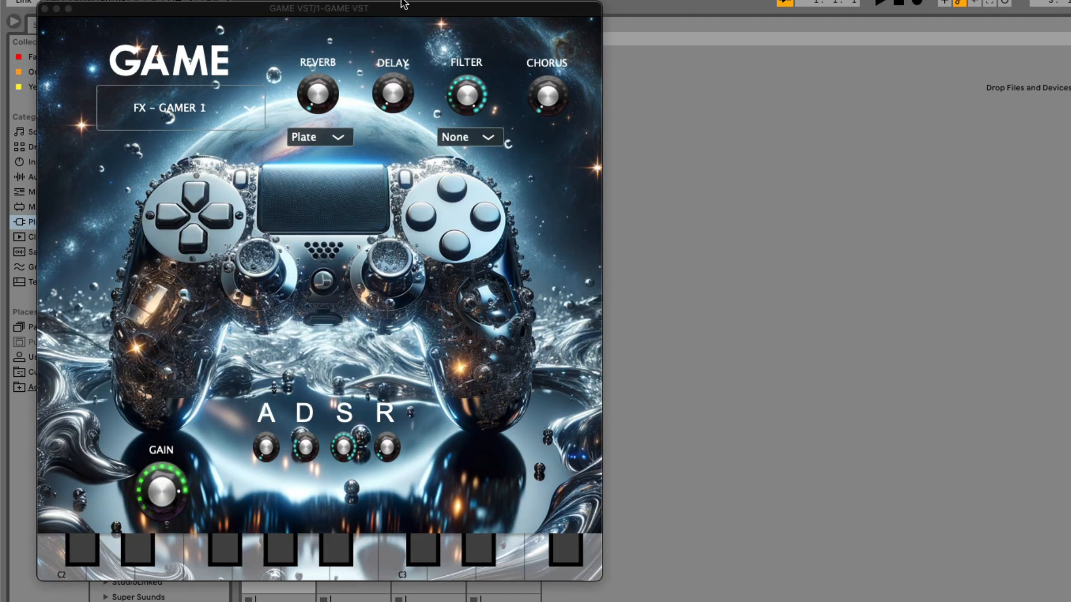
left_click_drag(406, 5, 742, 29)
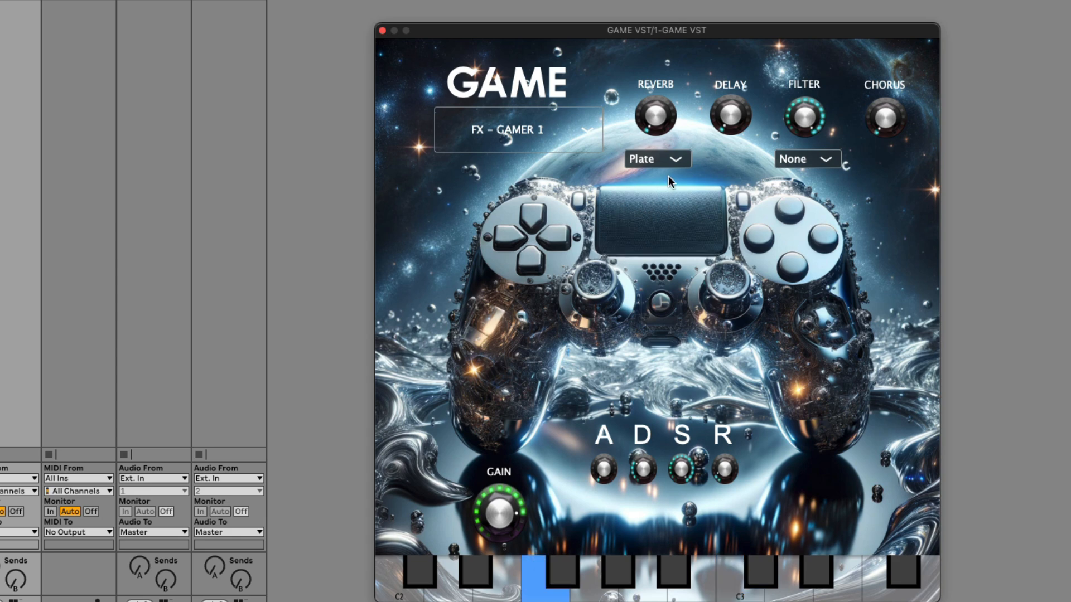
Step: Raise the reverb amount on the FX - GAMER 1 preset and set the reverb type to Church
left_click_drag(658, 130, 655, 39)
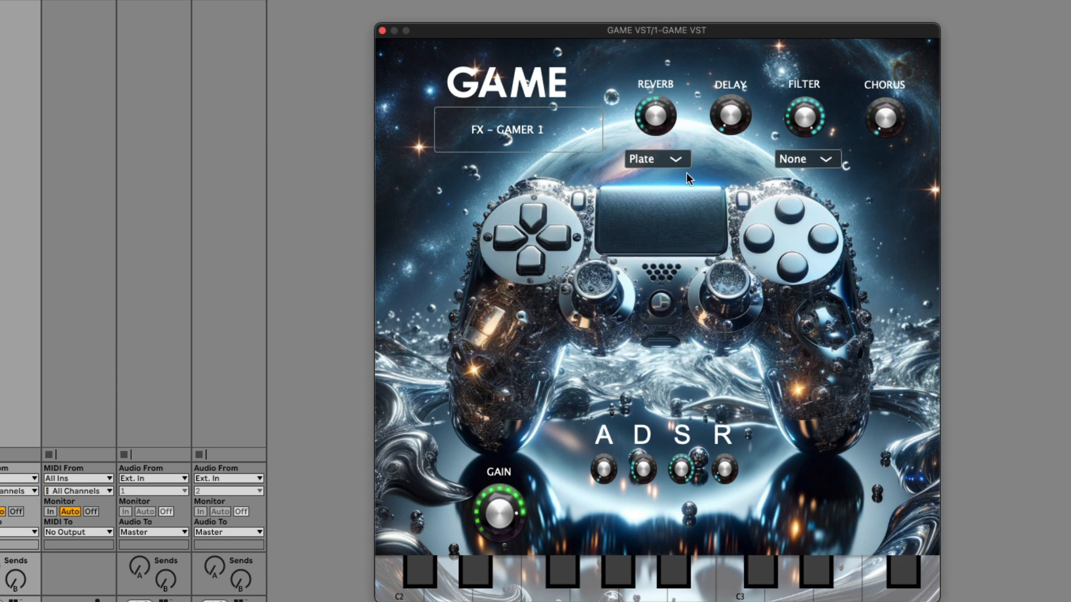
left_click(648, 162)
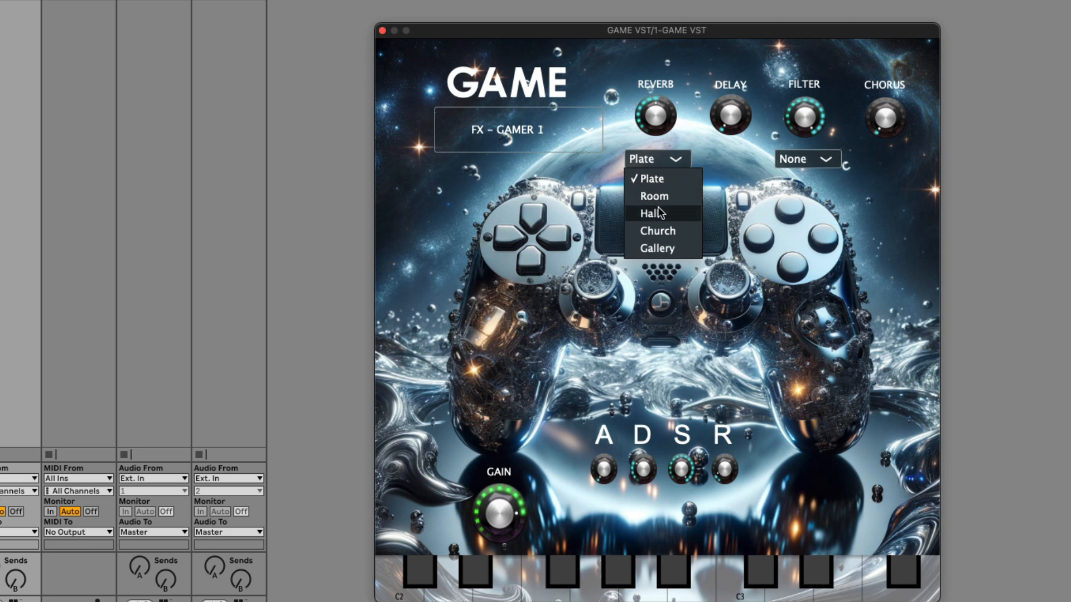
left_click(660, 231)
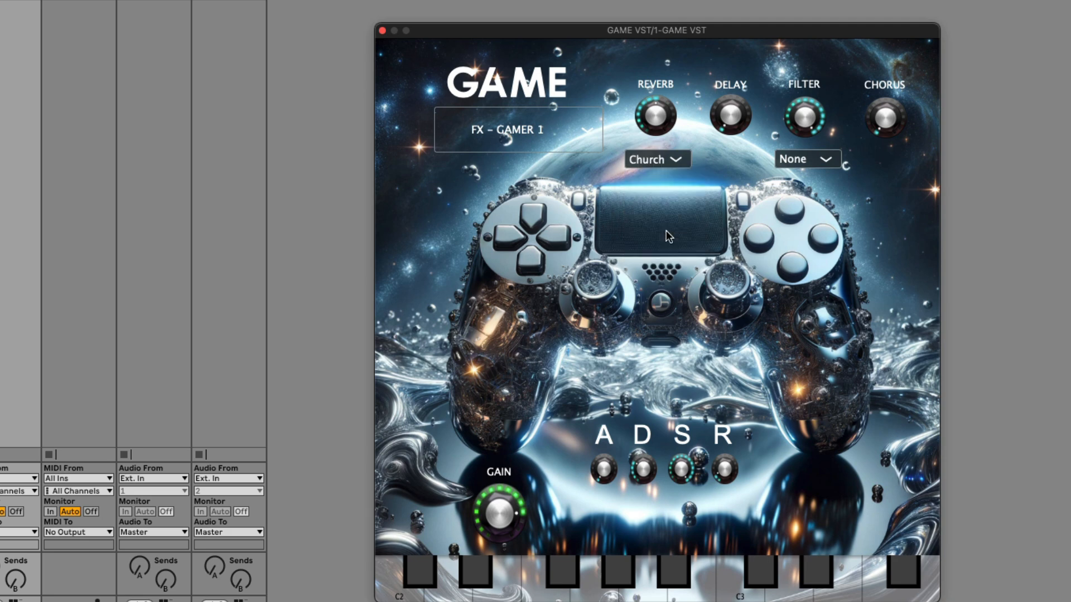
left_click(660, 165)
left_click(665, 237)
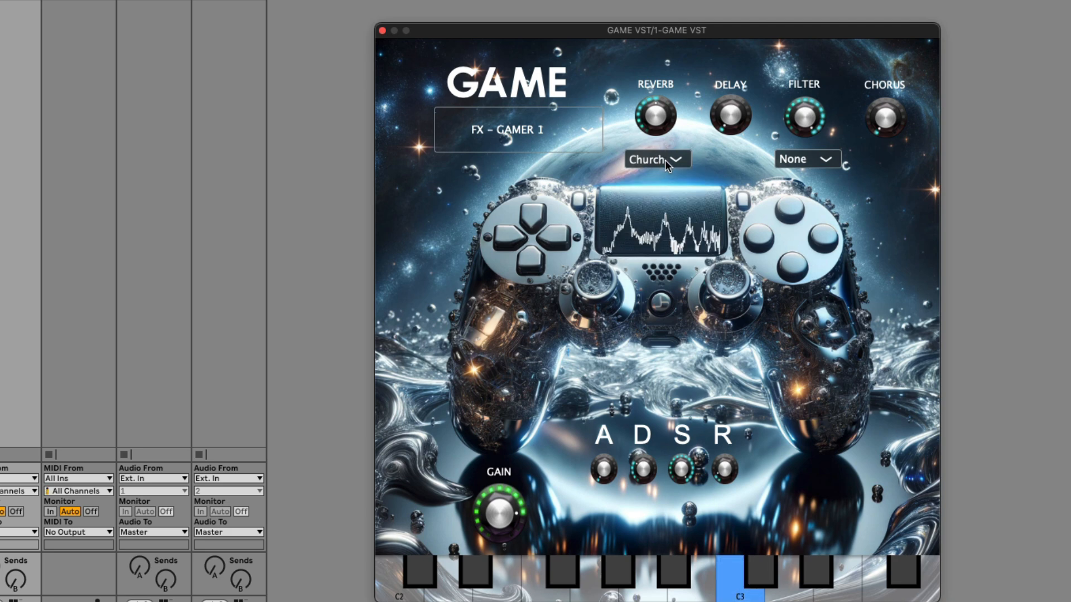
Step: Raise the delay and chorus amounts while trying out the KEY - GAMER KEYS preset
left_click_drag(728, 124, 727, 64)
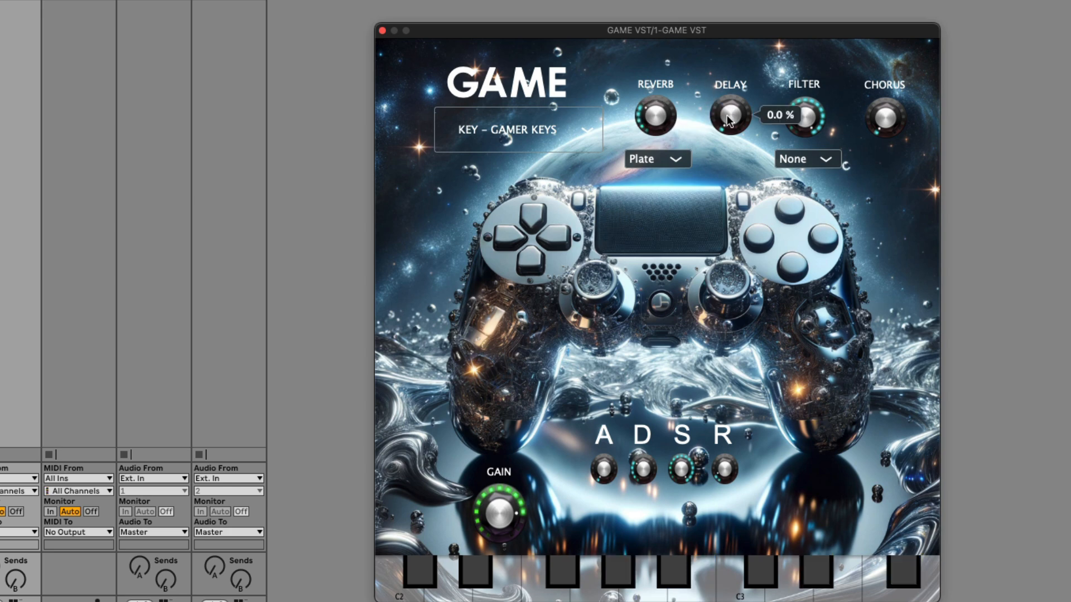
left_click_drag(727, 115, 727, 42)
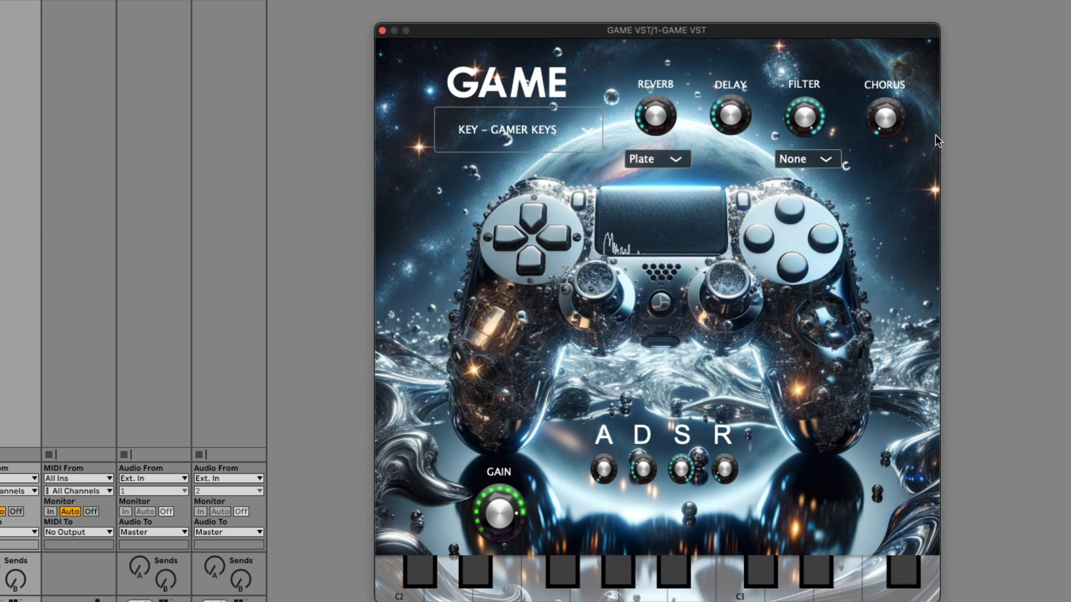
mouse_move(886, 118)
left_mouse_down()
mouse_move(885, 134)
mouse_move(885, 103)
left_mouse_up()
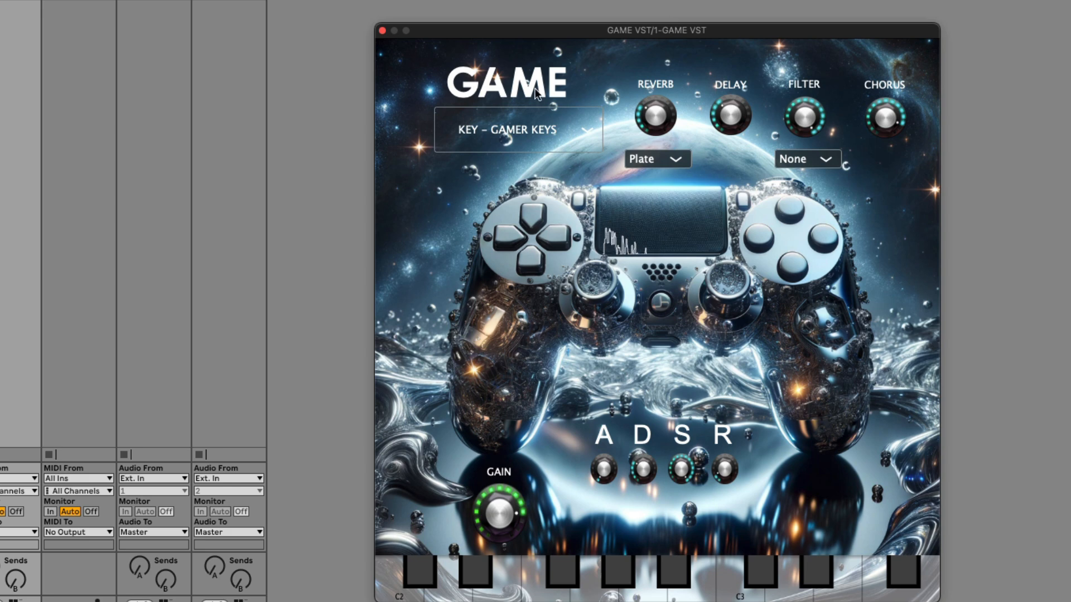
Step: Switch to the PLUCK - GAMER SMALL preset and raise its reverb and delay amounts
left_click(524, 130)
left_click(527, 350)
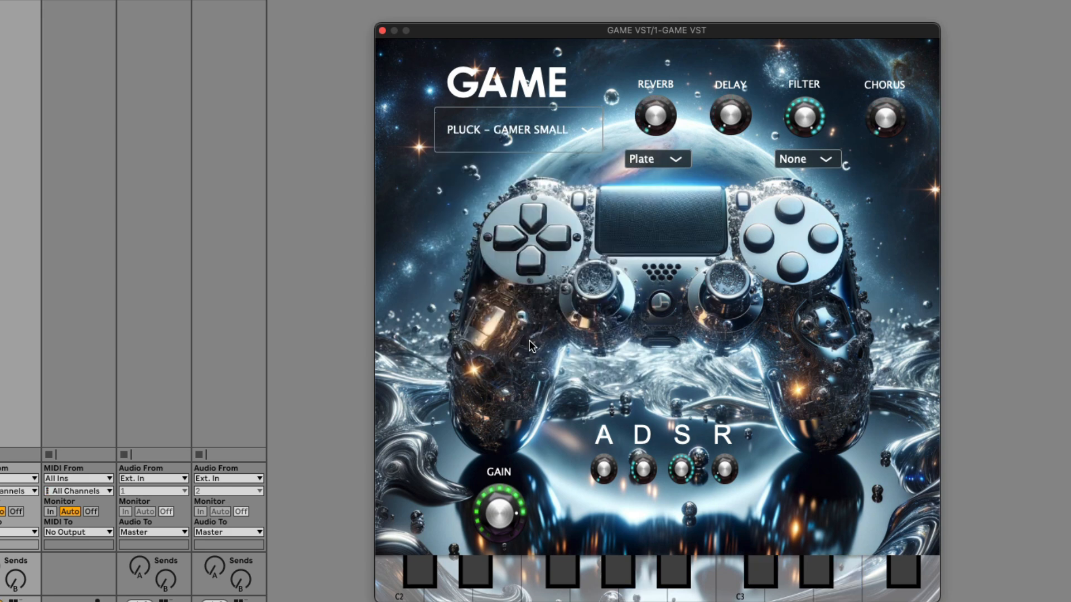
left_click_drag(656, 116, 647, 39)
left_click_drag(731, 115, 740, 65)
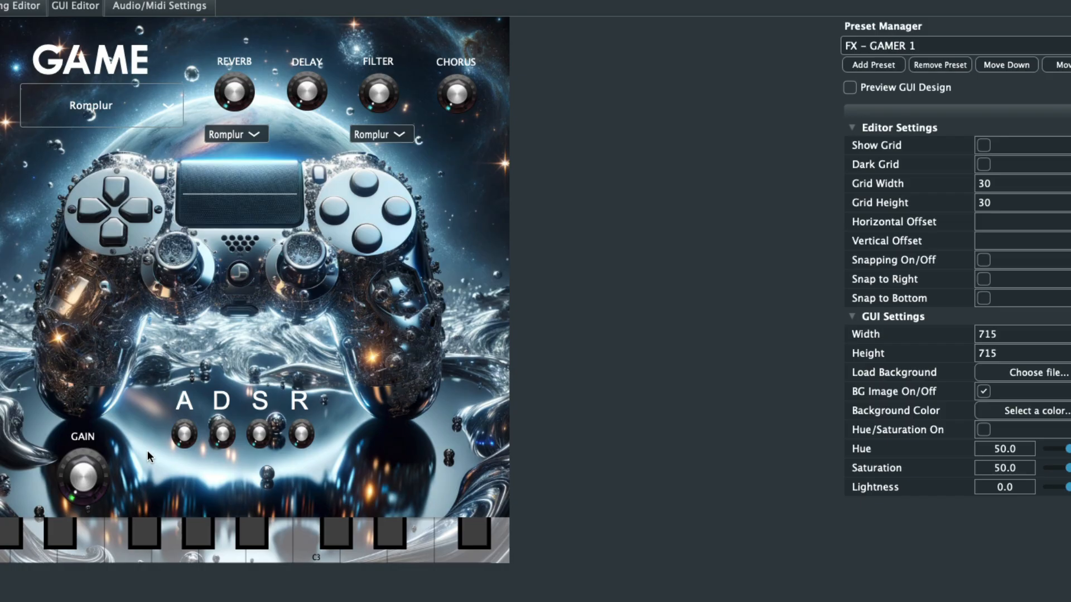
Step: Return to Romplur's GUI Editor and add a knob over the controller's left analog stick at about X 252, Y 279
left_click(296, 203)
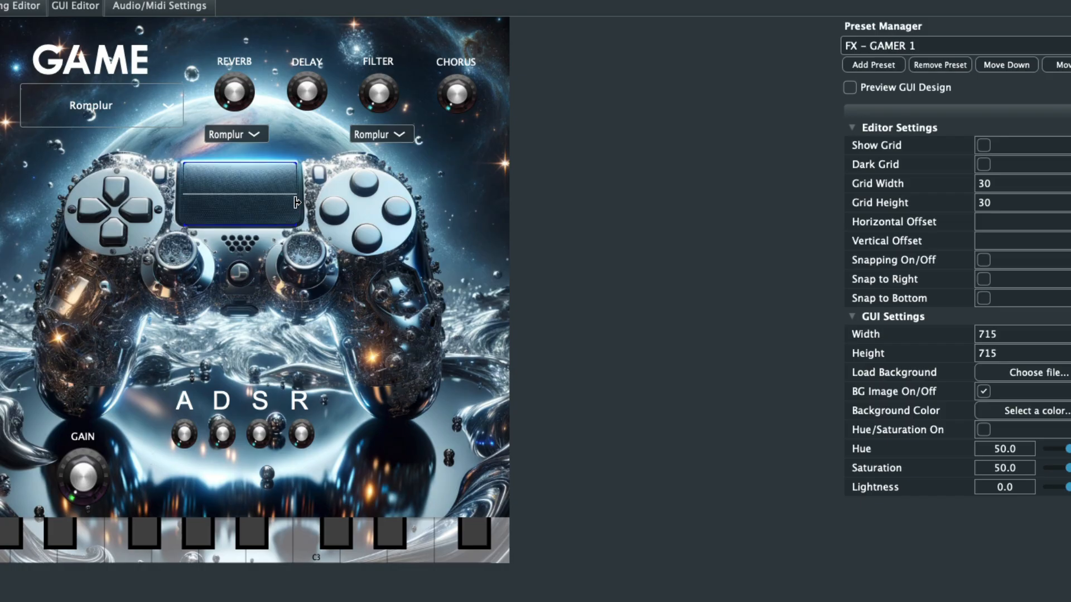
left_click(26, 6)
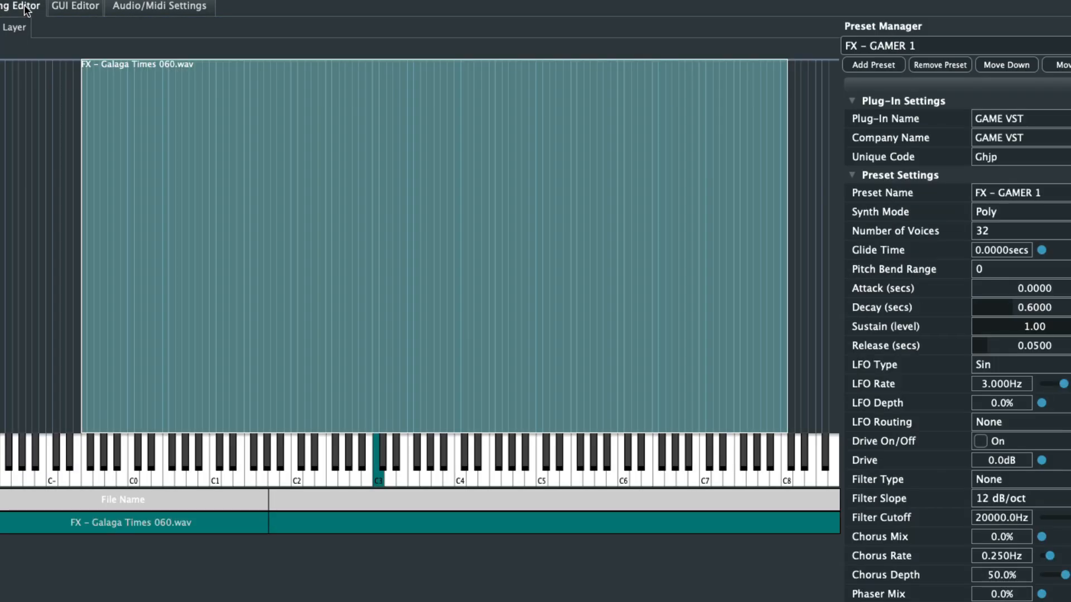
left_click(96, 8)
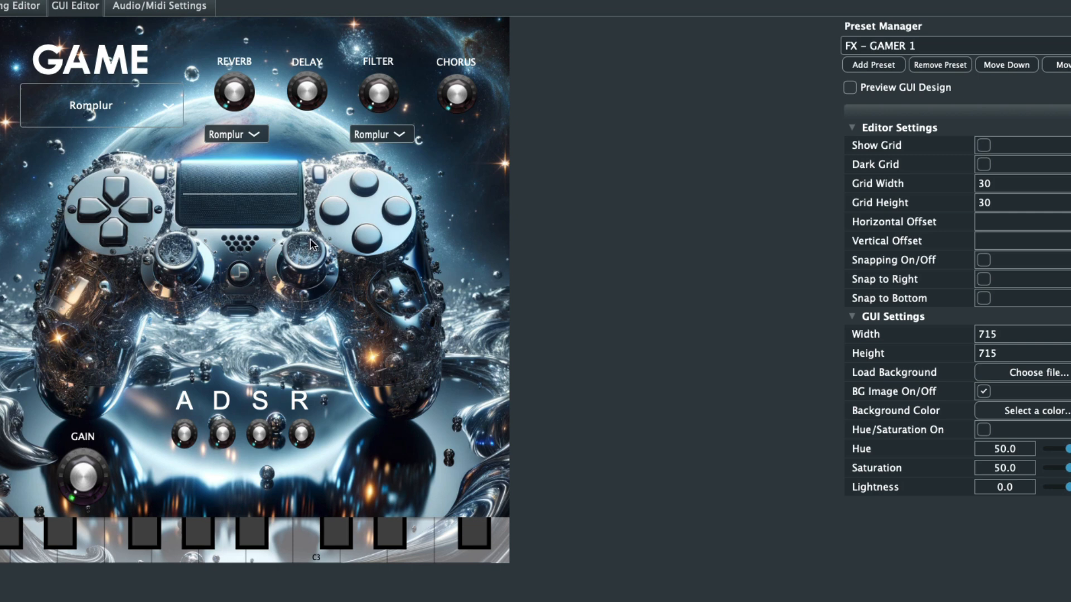
right_click(176, 249)
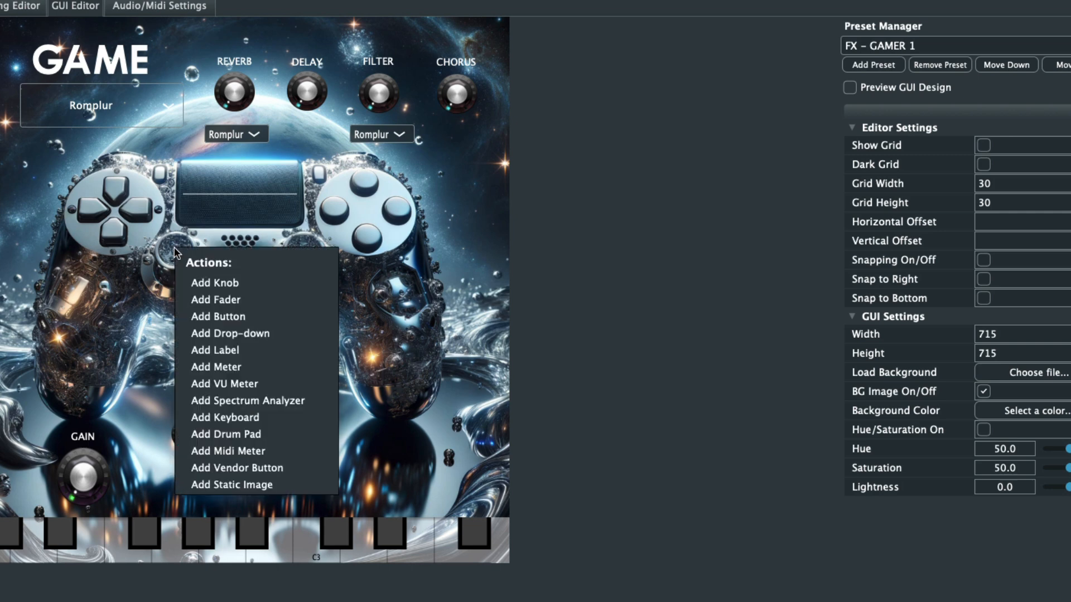
left_click(203, 284)
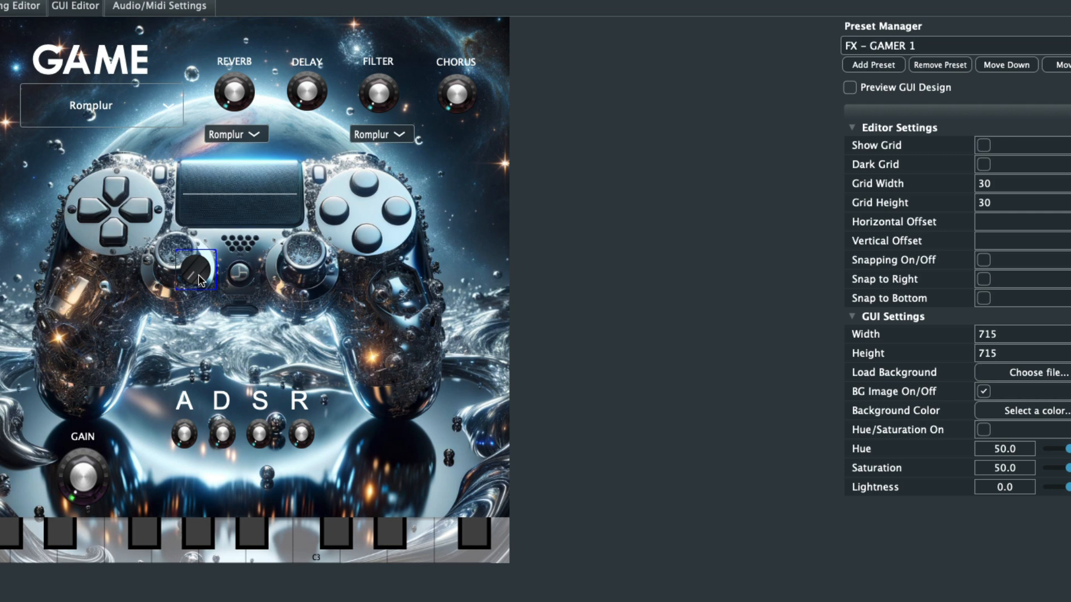
left_click_drag(200, 281, 179, 261)
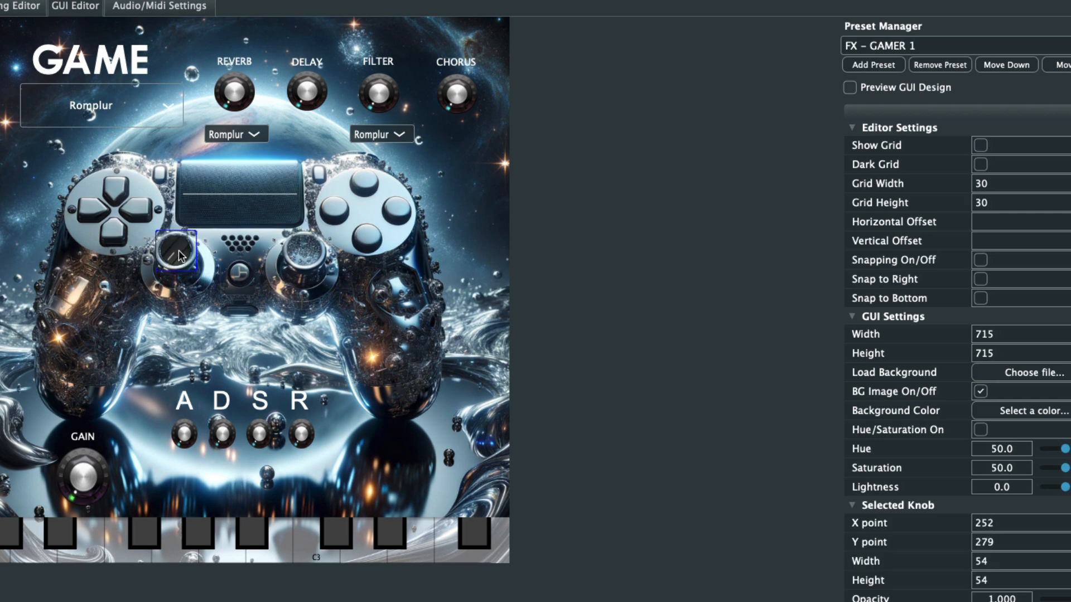
Step: Duplicate the analog stick knob and place the copy over the controller's right stick at about X 420, Y 280
right_click(180, 256)
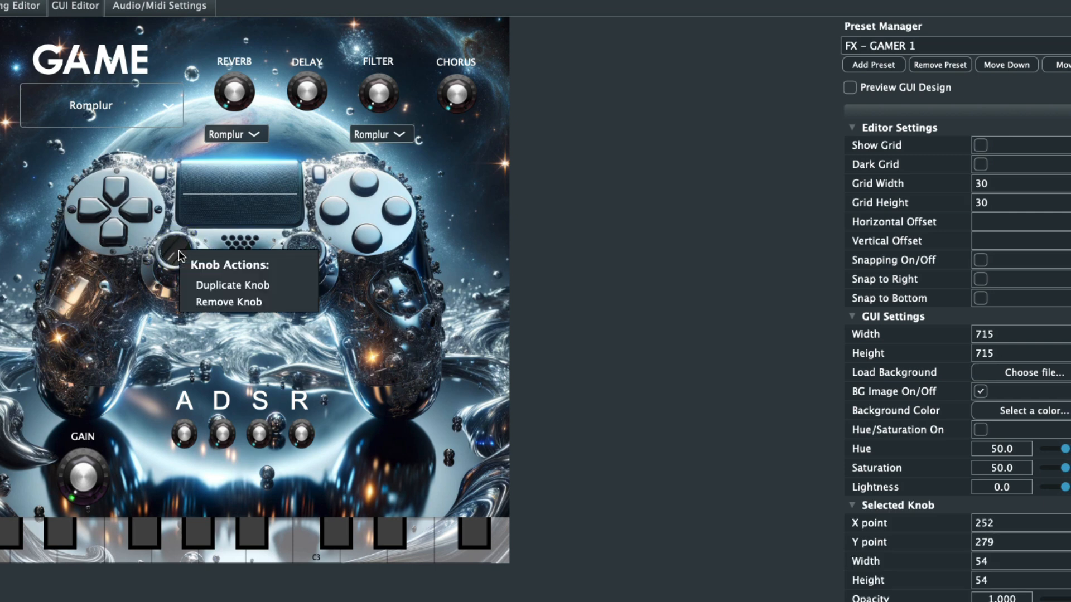
left_click(215, 285)
left_click_drag(234, 257, 302, 266)
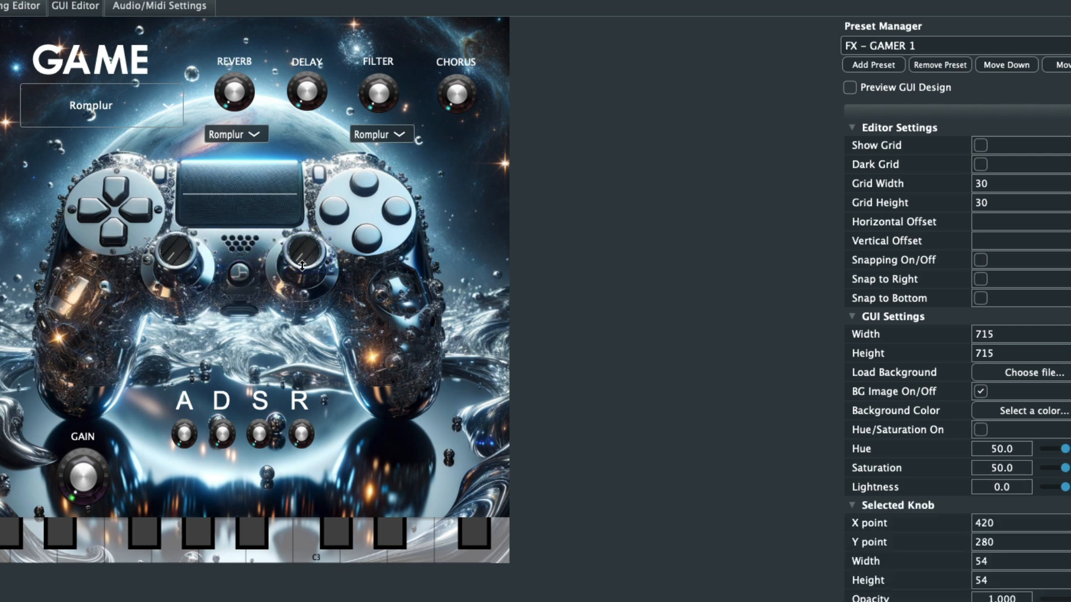
left_click(181, 265)
Step: Add a drop-down to the GUI just below the controller's centre button
right_click(231, 299)
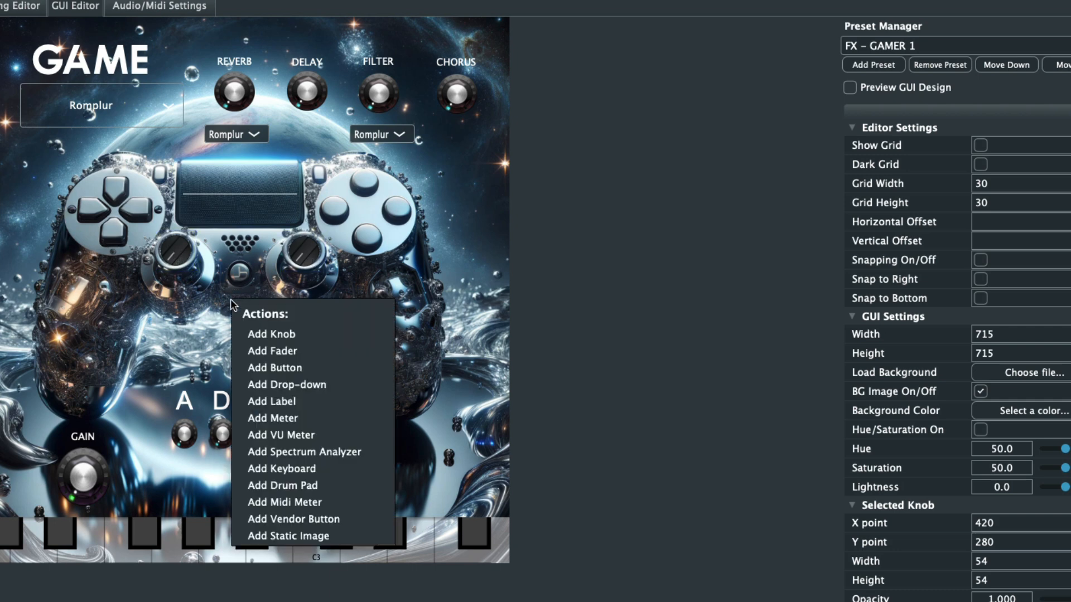
left_click(275, 383)
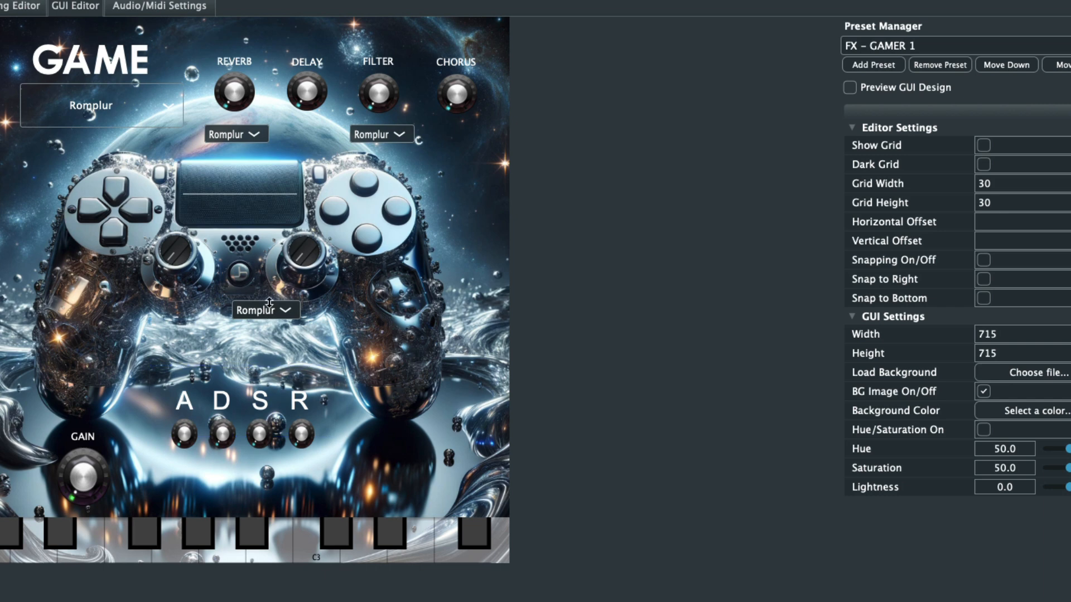
Step: Move the new drop-down below the controller to about X 322, Y 395 and link it to LFO Routing
left_click(263, 317)
left_click_drag(263, 316, 244, 332)
scroll(948, 446, "down", 4)
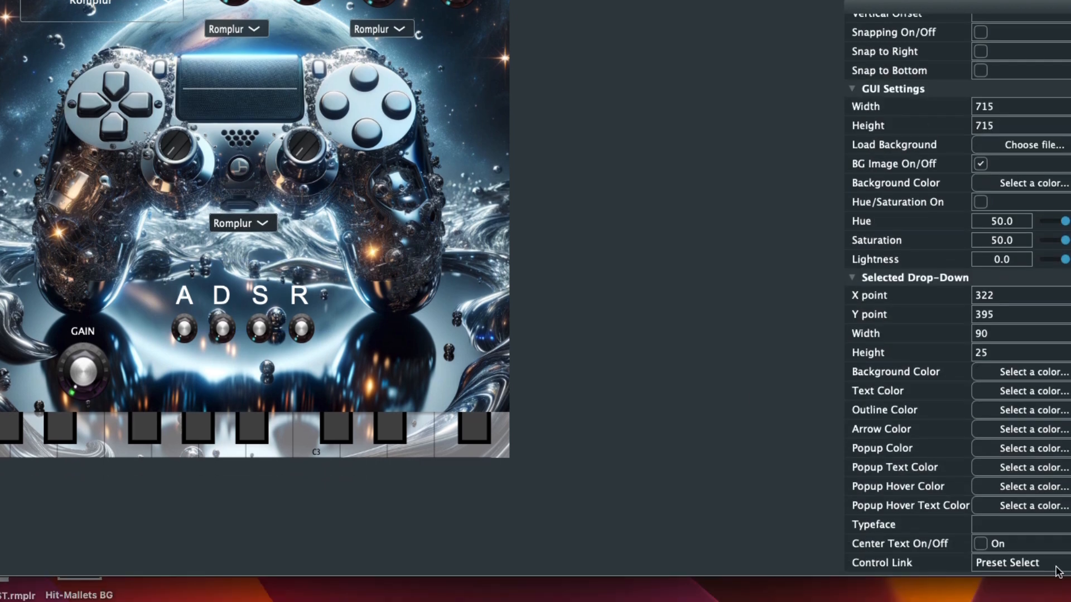
left_click(1043, 443)
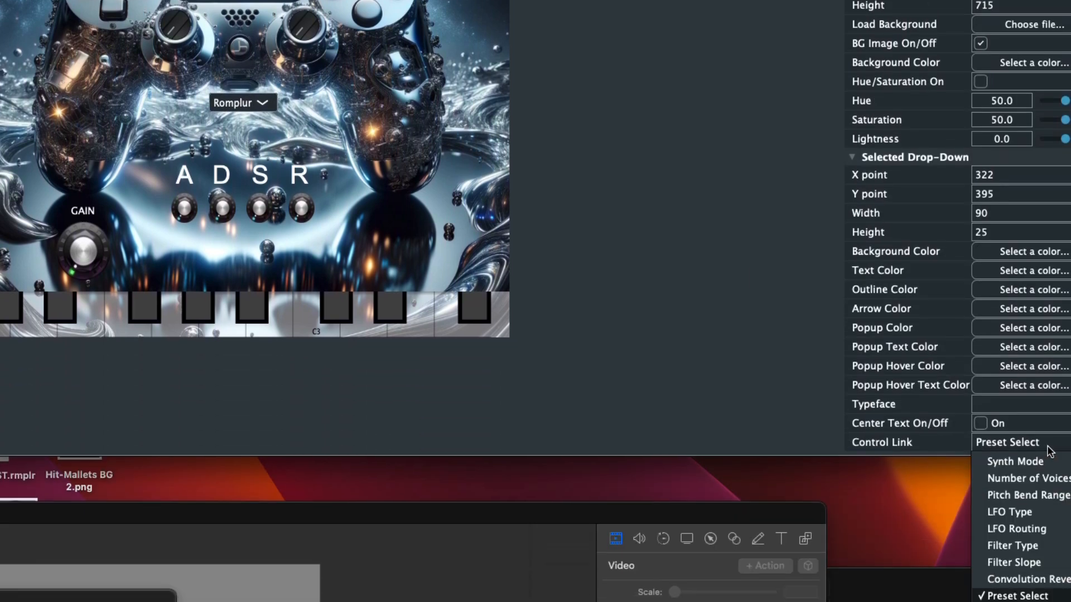
left_click(1019, 530)
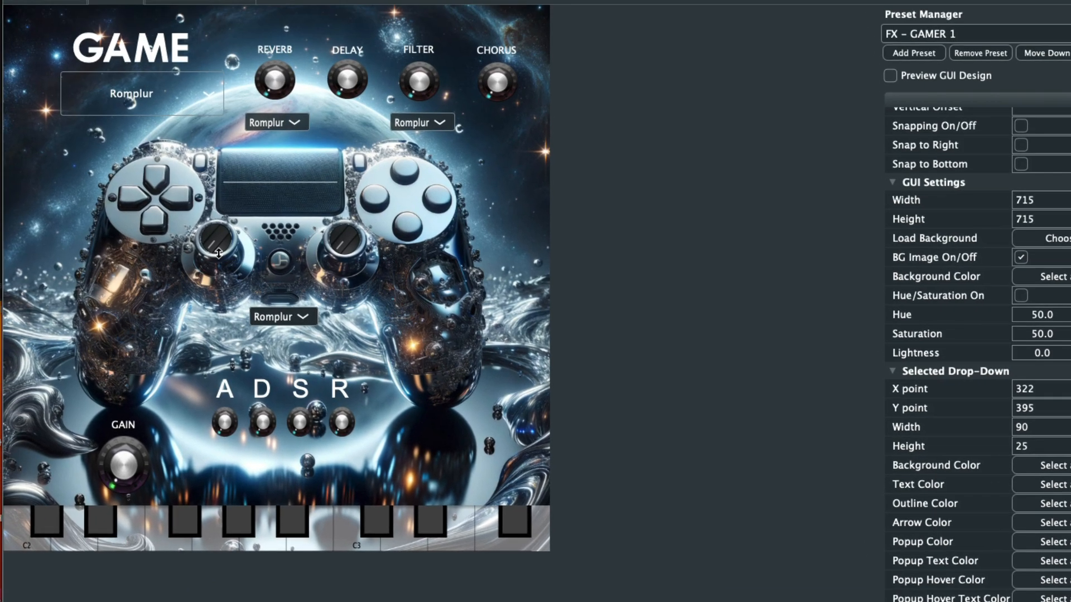
Step: Link the knob over the controller's left analog stick to LFO Rate
left_click(174, 26)
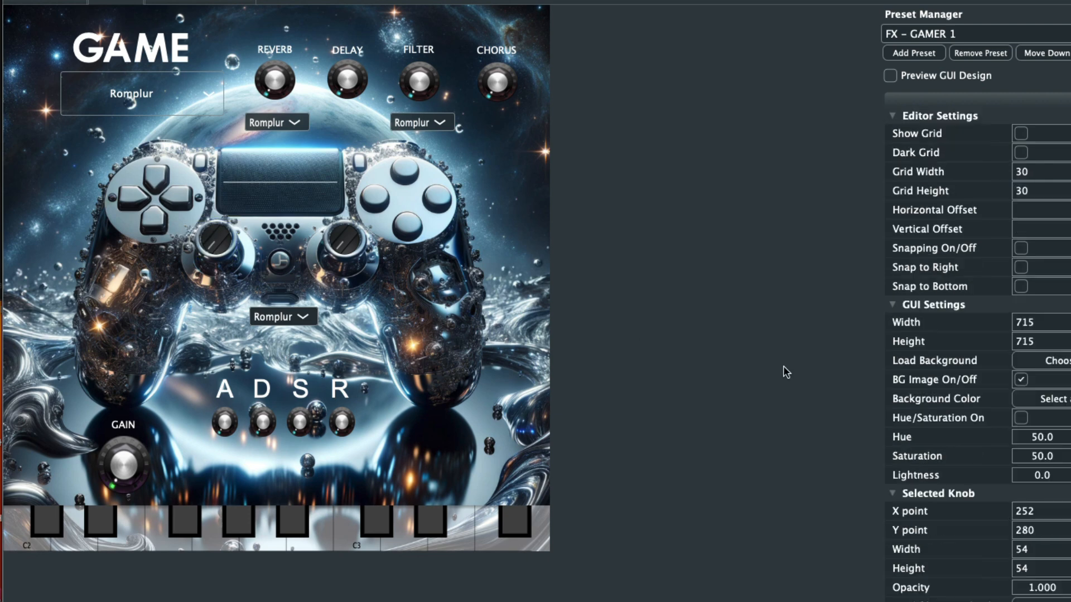
scroll(995, 506, "down", 1)
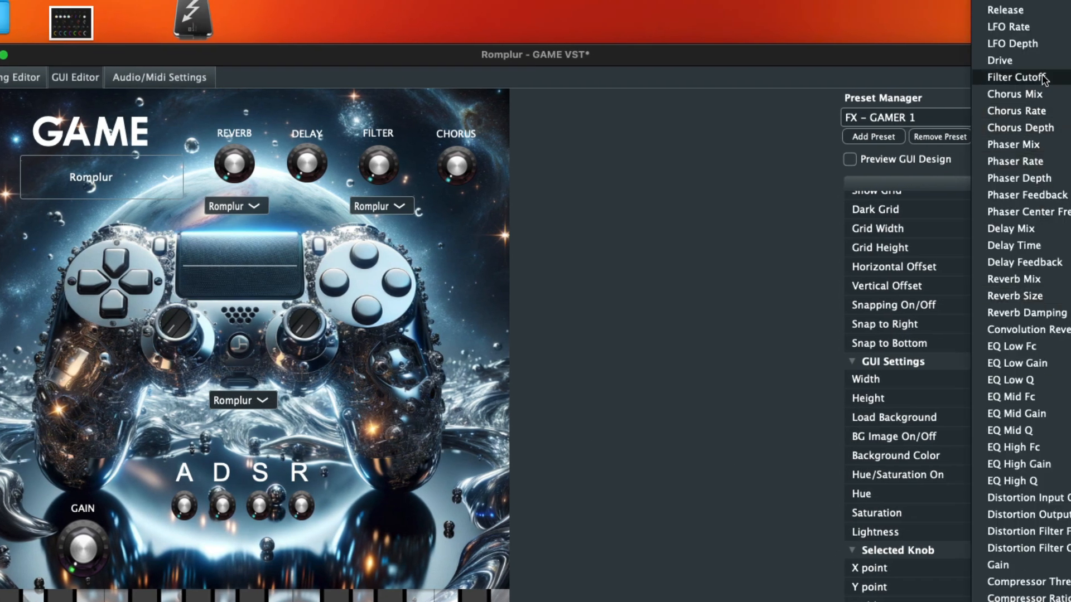
left_click(1008, 26)
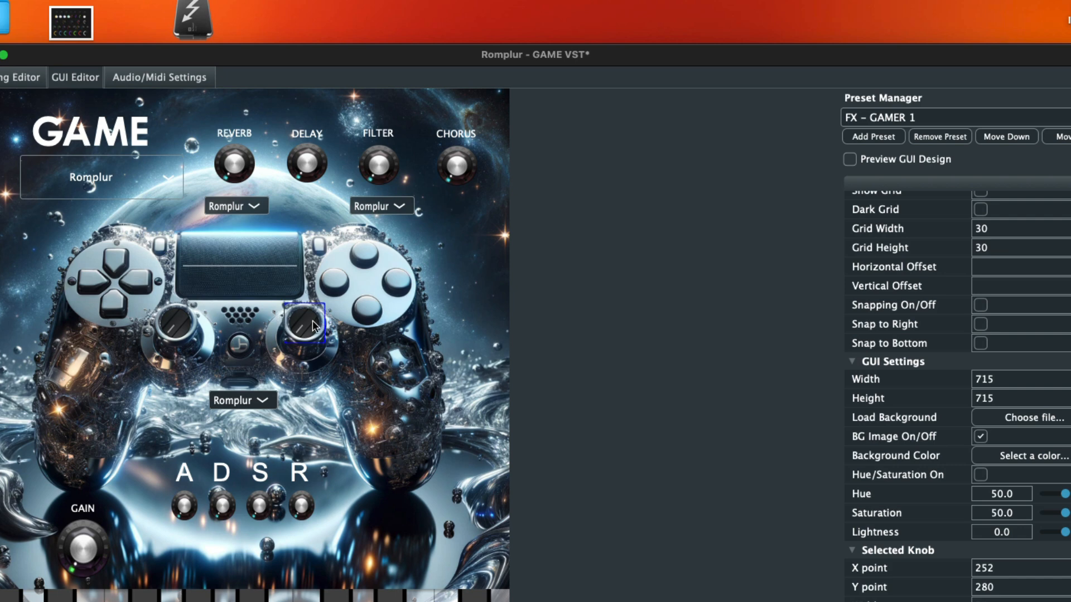
Step: Link the knob over the controller's right analog stick to LFO Depth
left_click(293, 323)
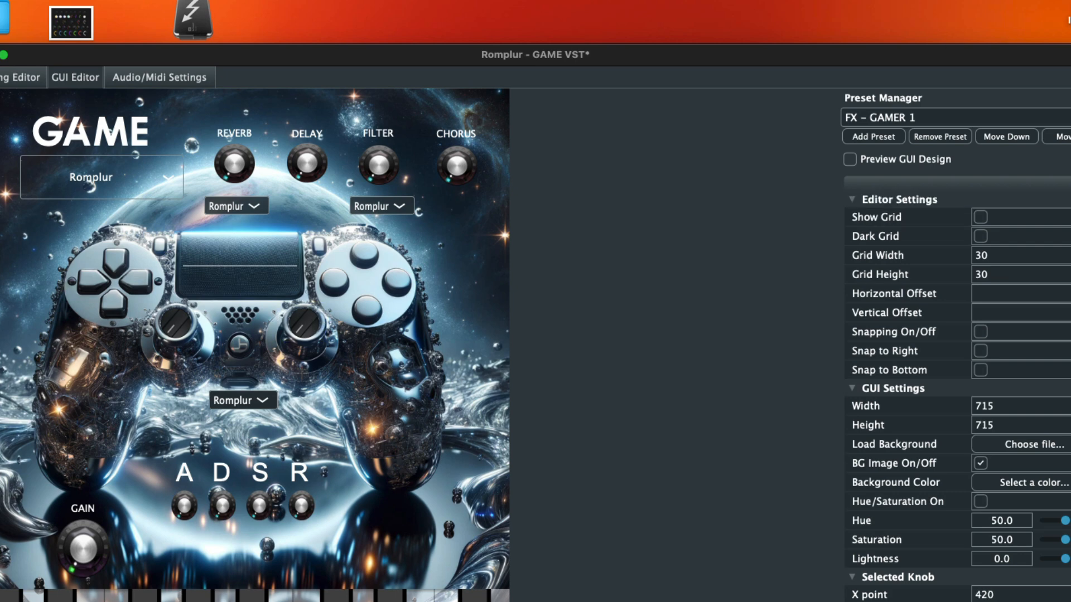
left_click(1032, 600)
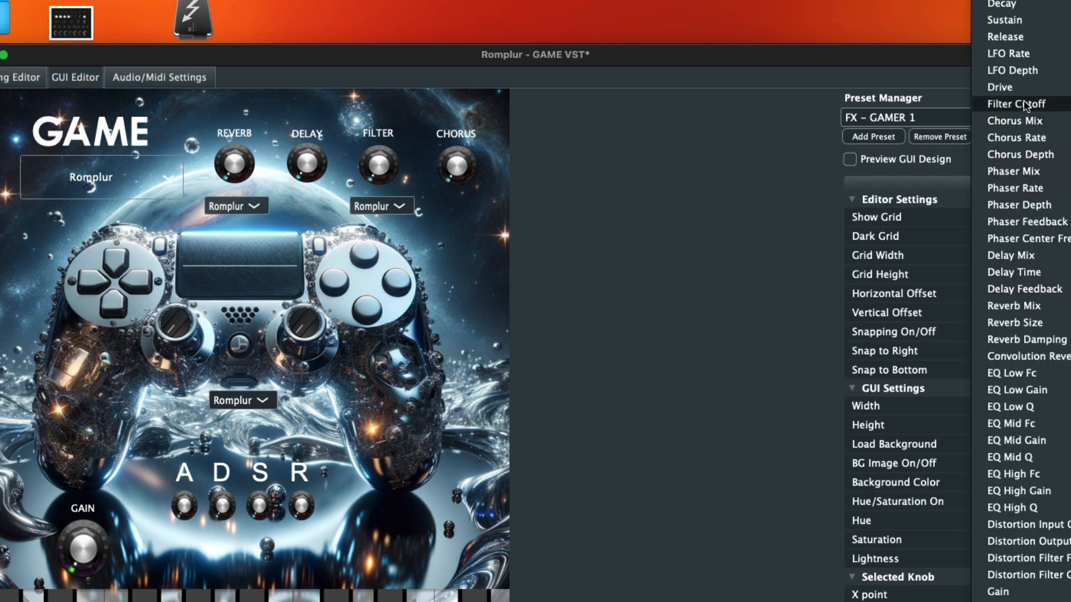
left_click(1015, 71)
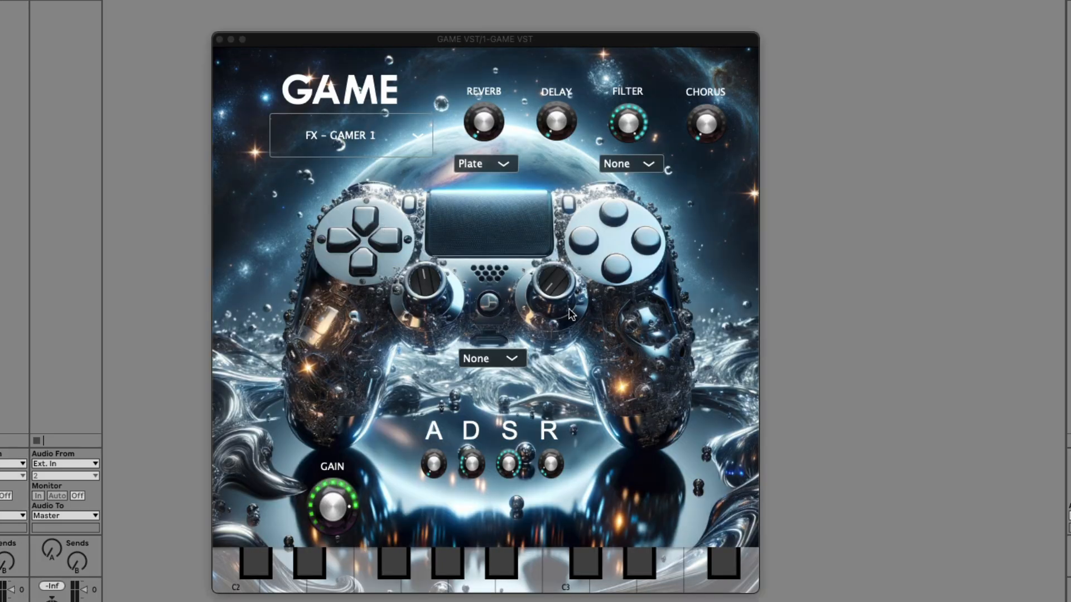
Step: In the GAME VST plugin in Ableton Live, route the LFO to Pitch and adjust its rate with the left analog stick knob
mouse_move(428, 274)
left_click(491, 358)
left_click(496, 392)
mouse_move(438, 277)
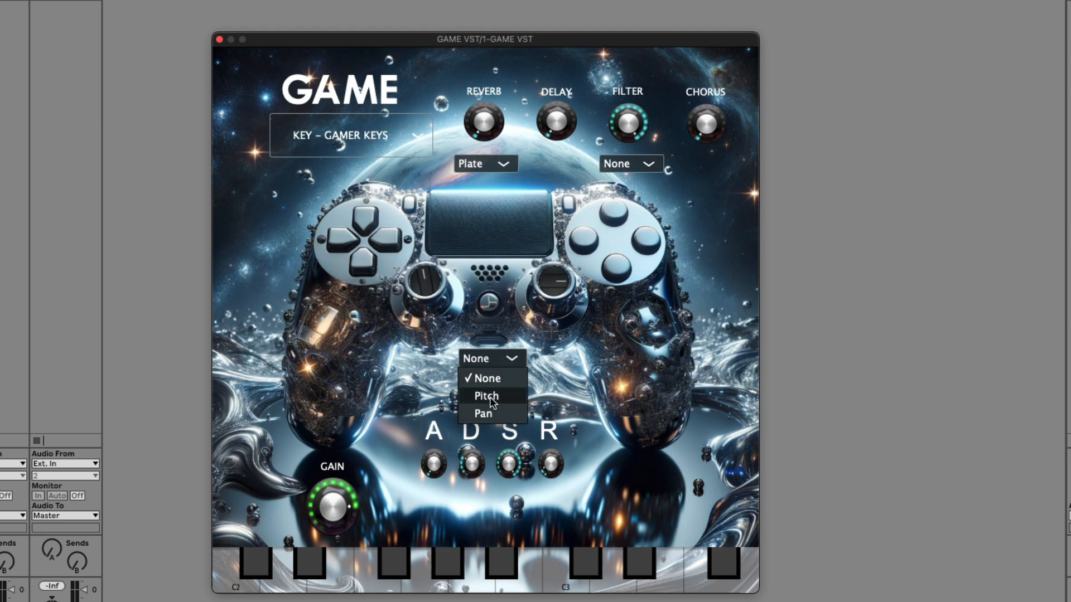
left_click(486, 396)
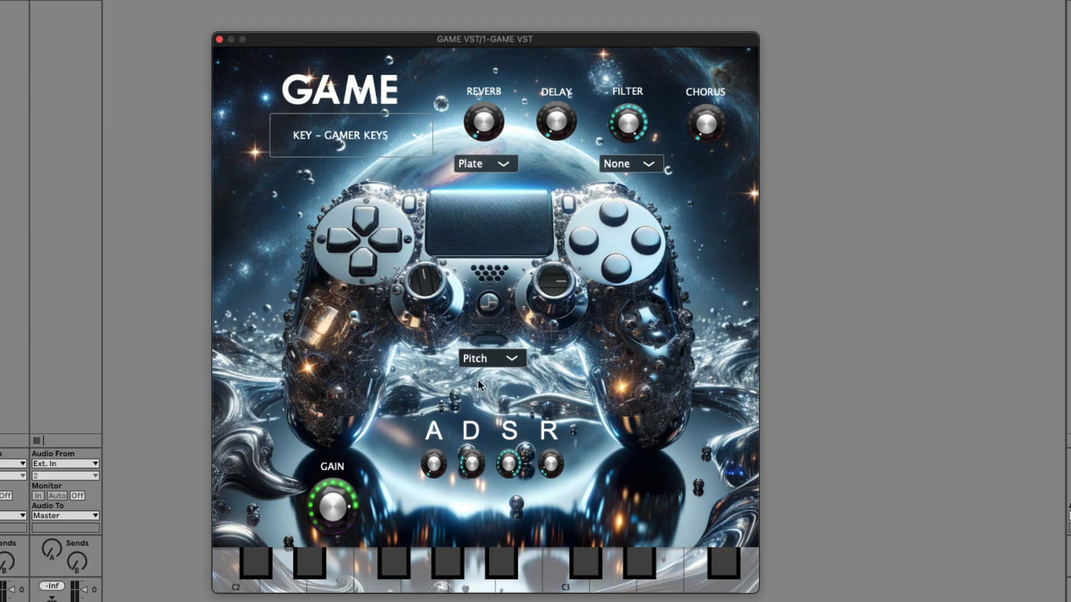
left_click_drag(427, 278, 451, 373)
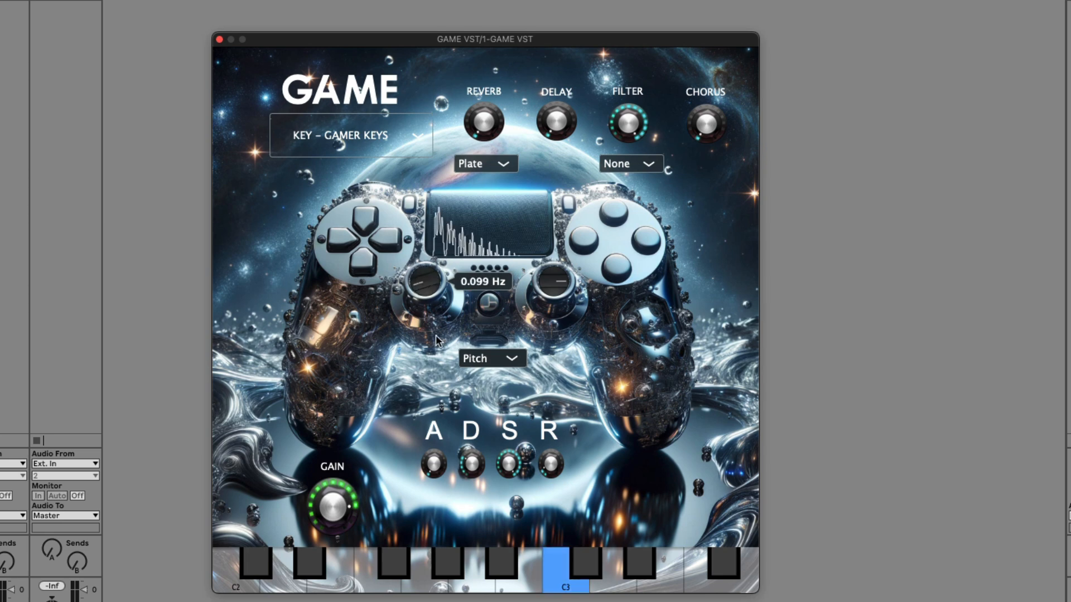
Step: Choose a different preset in GAME VST in place of KEY - GAMER KEYS
mouse_move(551, 259)
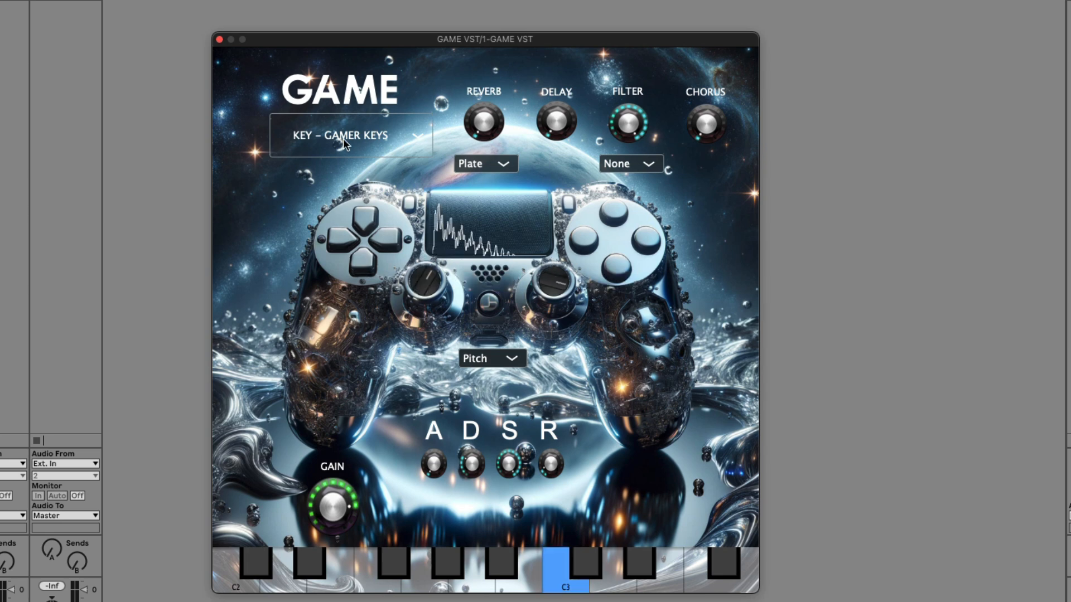
left_click(357, 136)
left_click(356, 234)
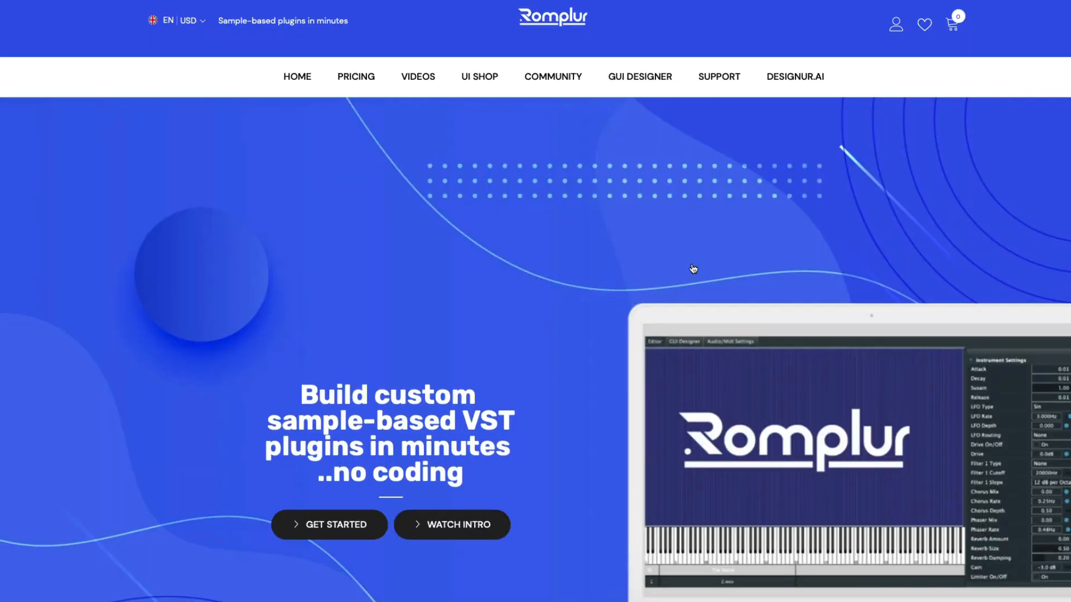
Step: Browse the Romplur website's home page and compare its Free, Starter, Pro and Business pricing plans
scroll(692, 268, "down", 3)
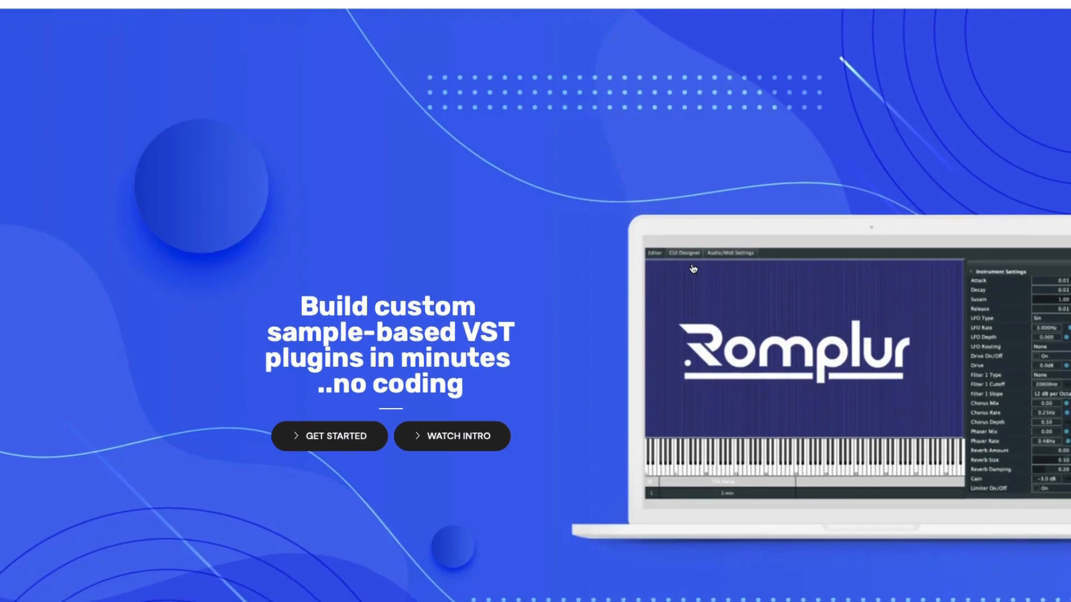
scroll(692, 268, "up", 3)
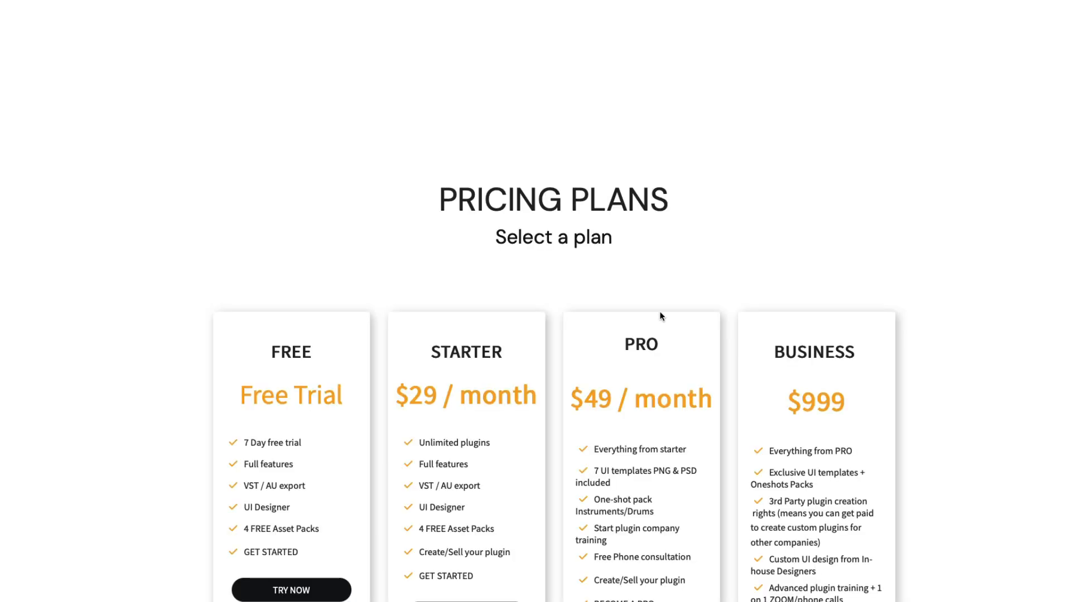
scroll(661, 316, "down", 2)
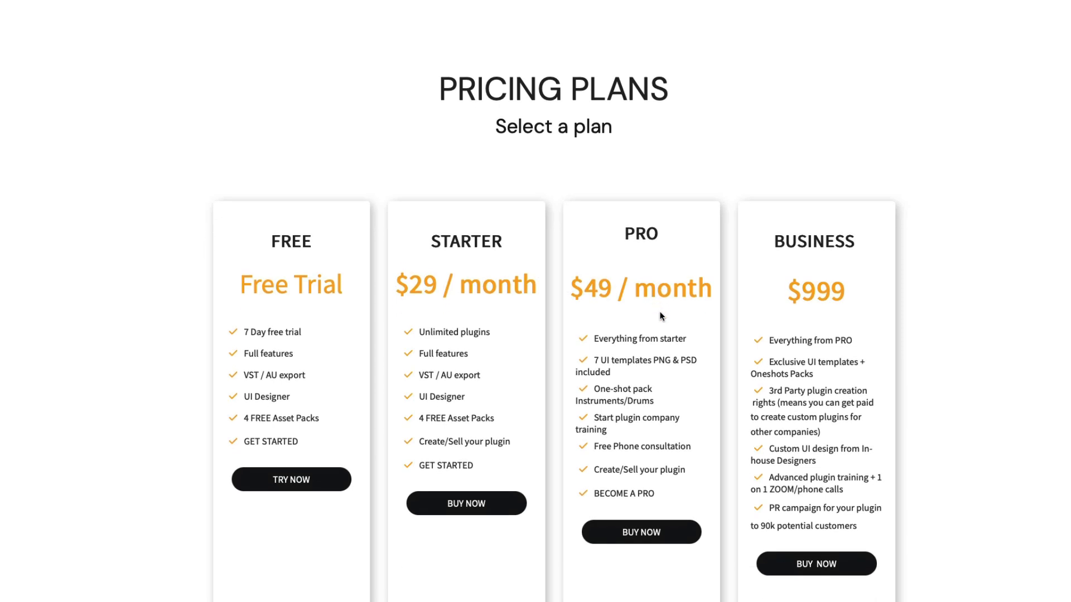